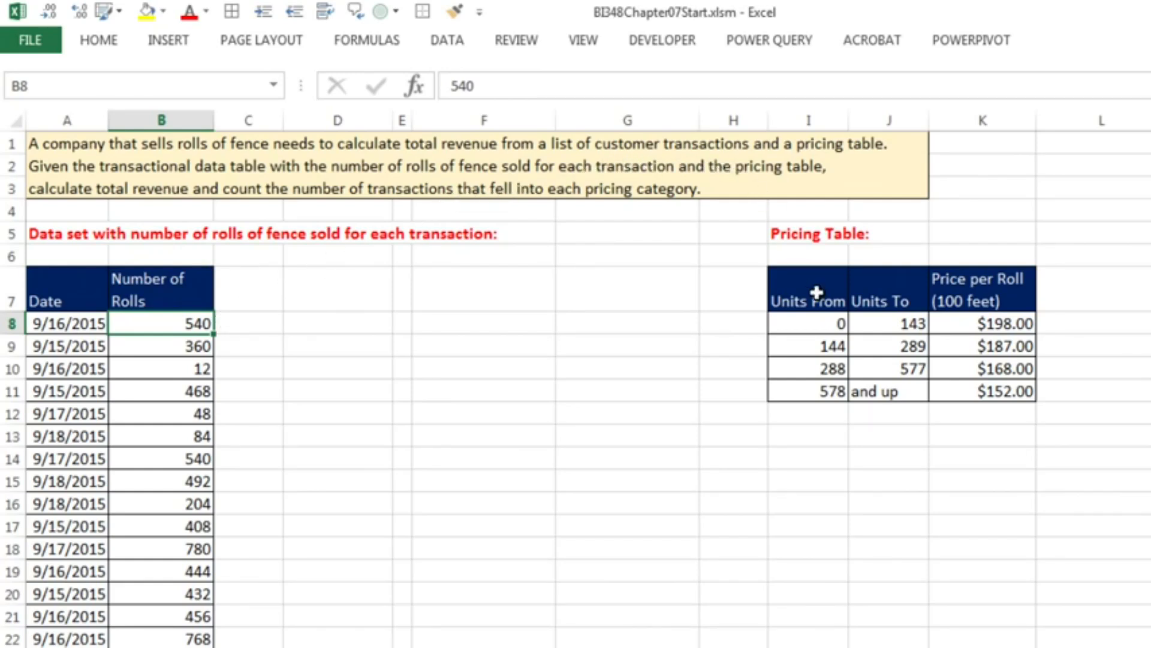
# - Examine the pricing table's first two unit brackets and the empty header cells in row 7 beside the data set
pyautogui.moveTo(807, 329); pyautogui.dragTo(1031, 323)
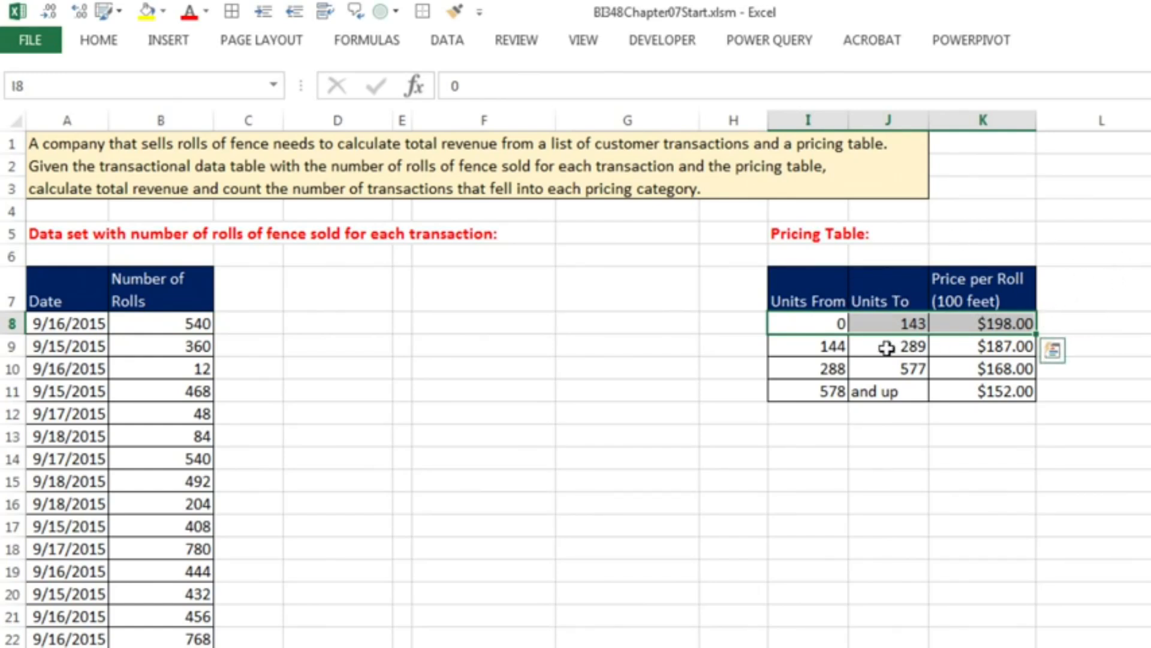
pyautogui.moveTo(811, 350); pyautogui.dragTo(1011, 346)
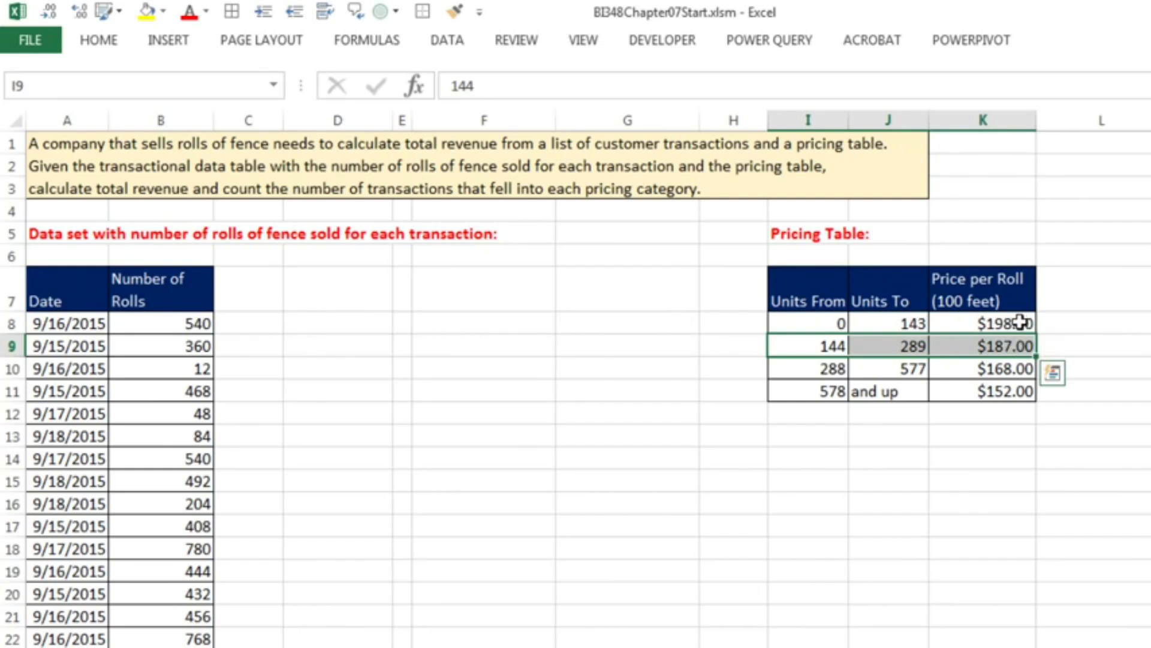
pyautogui.click(969, 349)
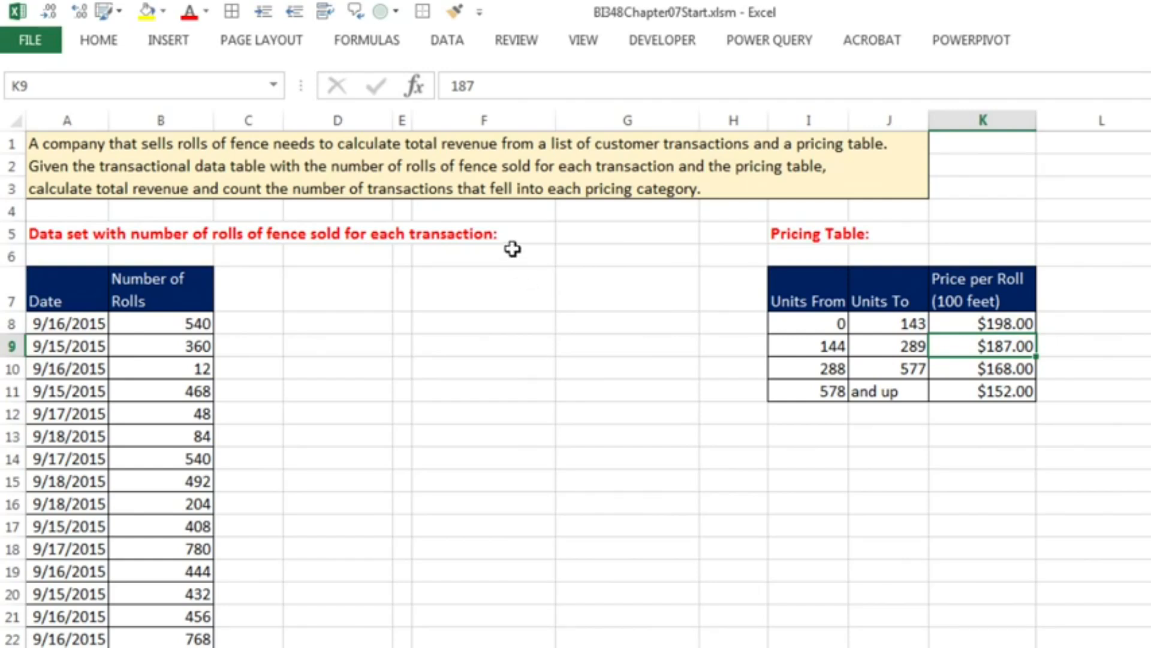
pyautogui.click(243, 292)
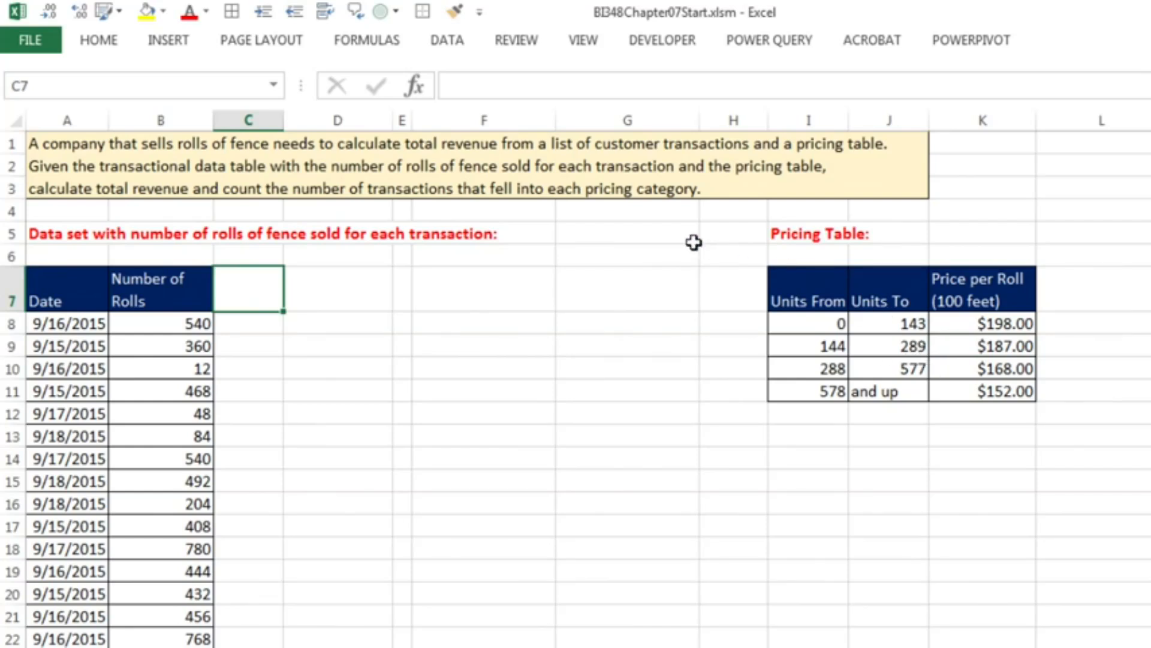
pyautogui.click(335, 292)
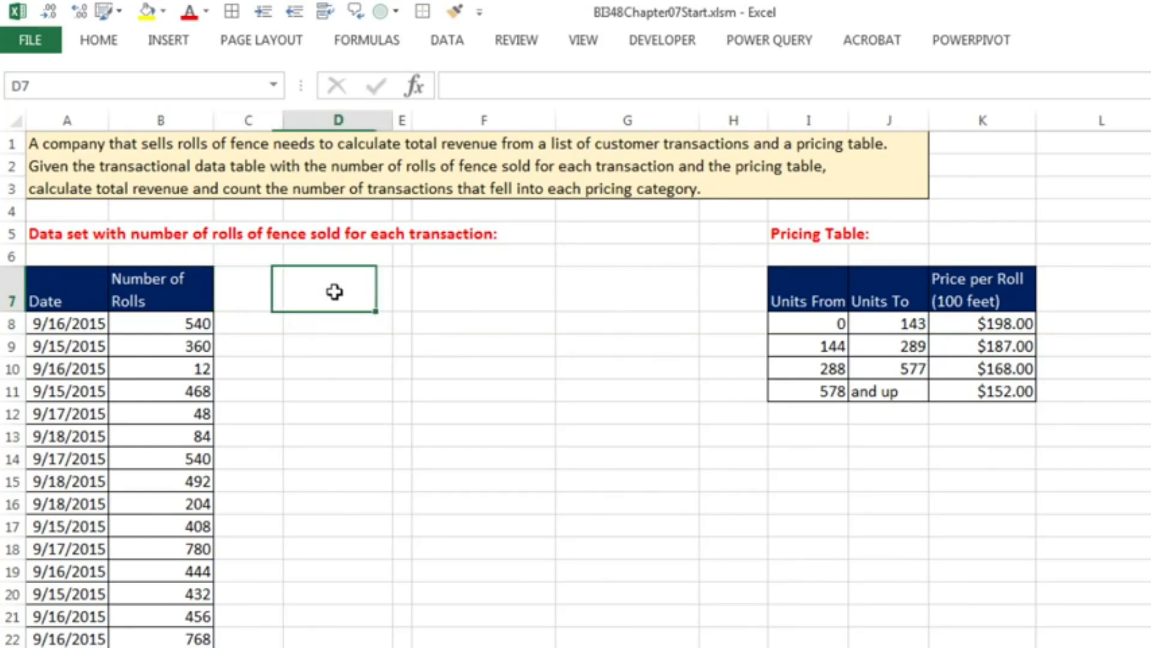
pyautogui.click(234, 285)
pyautogui.click(334, 280)
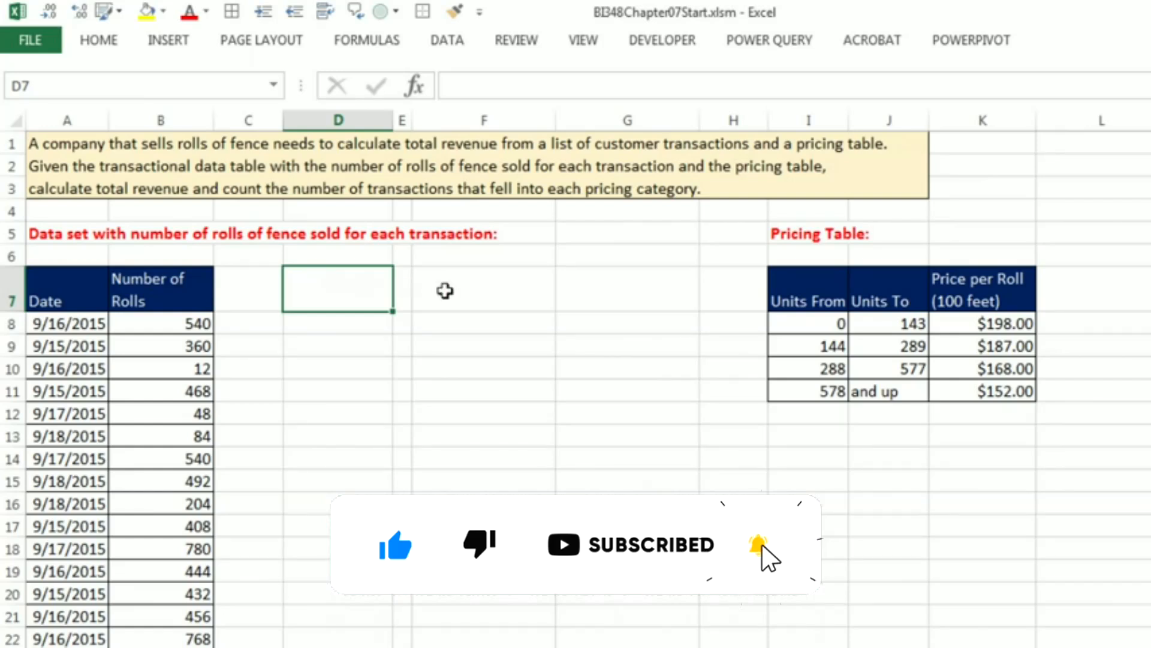
pyautogui.click(487, 295)
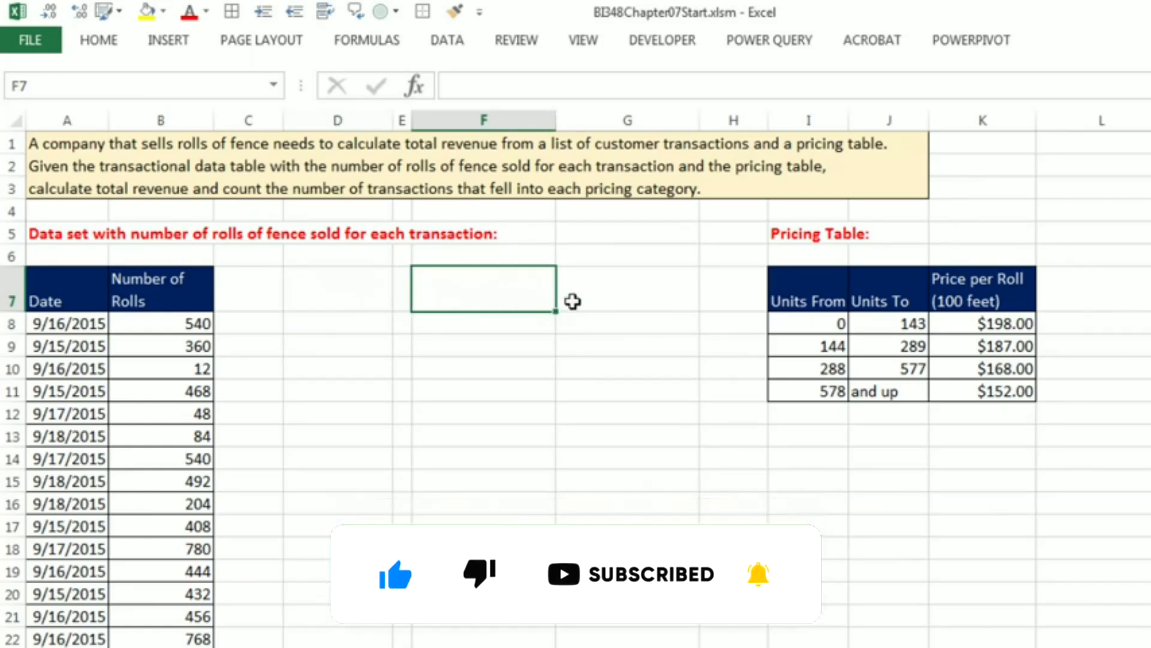
pyautogui.click(573, 301)
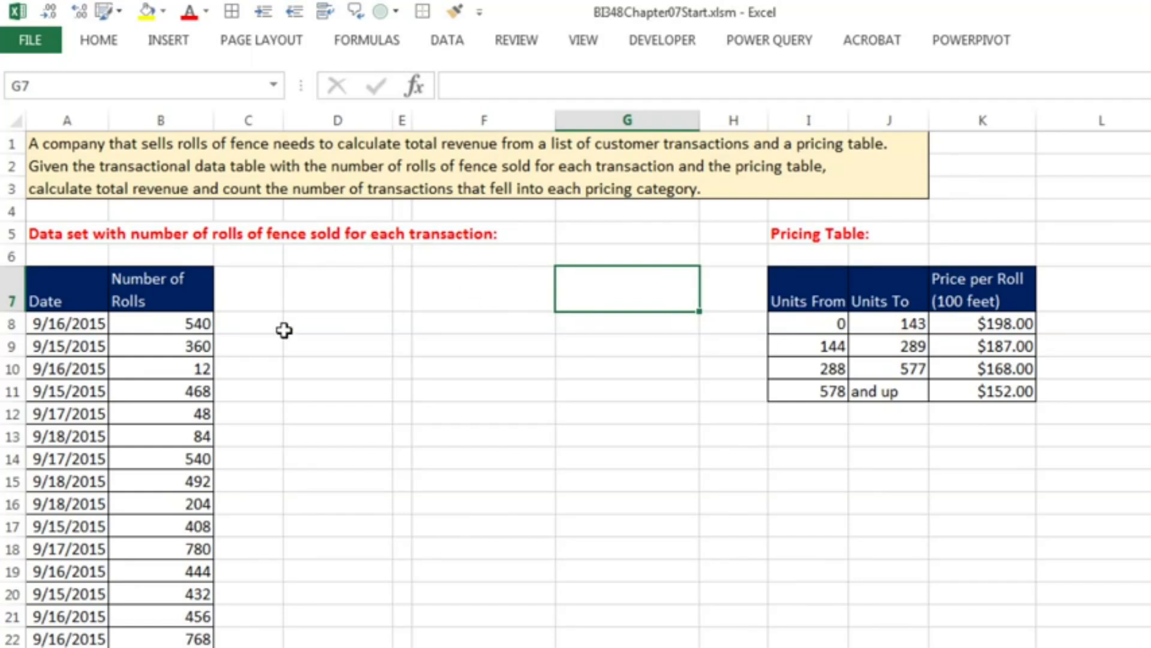
pyautogui.click(263, 283)
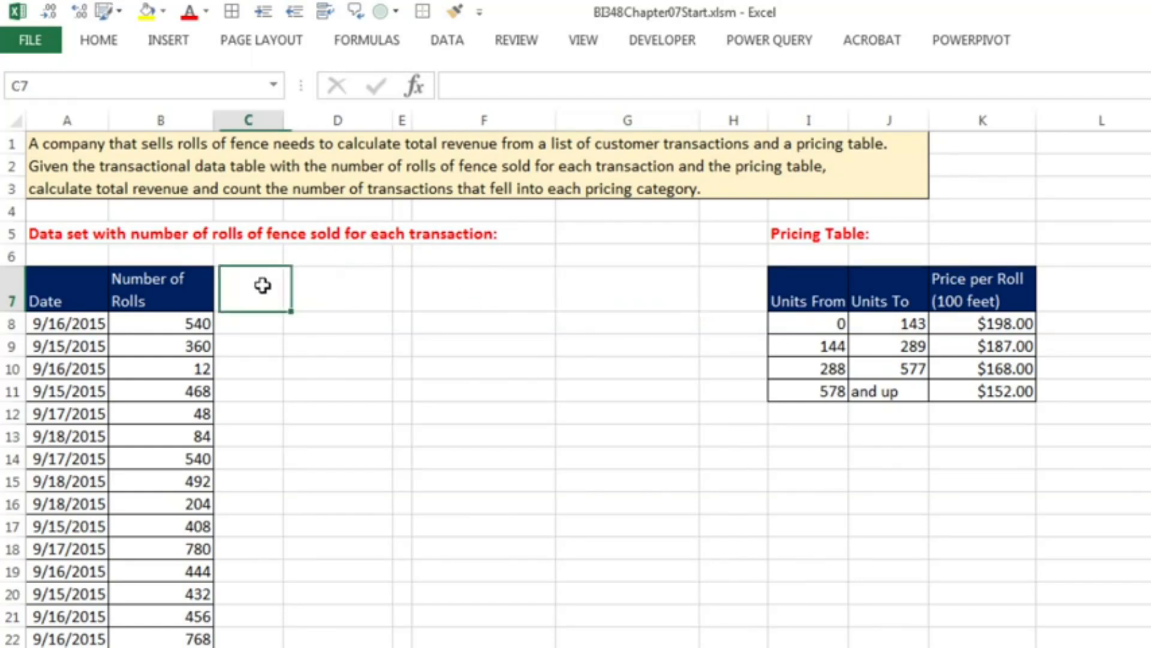
# - Extend only the formatting of the Number of Rolls header across C7:D7
pyautogui.click(173, 297)
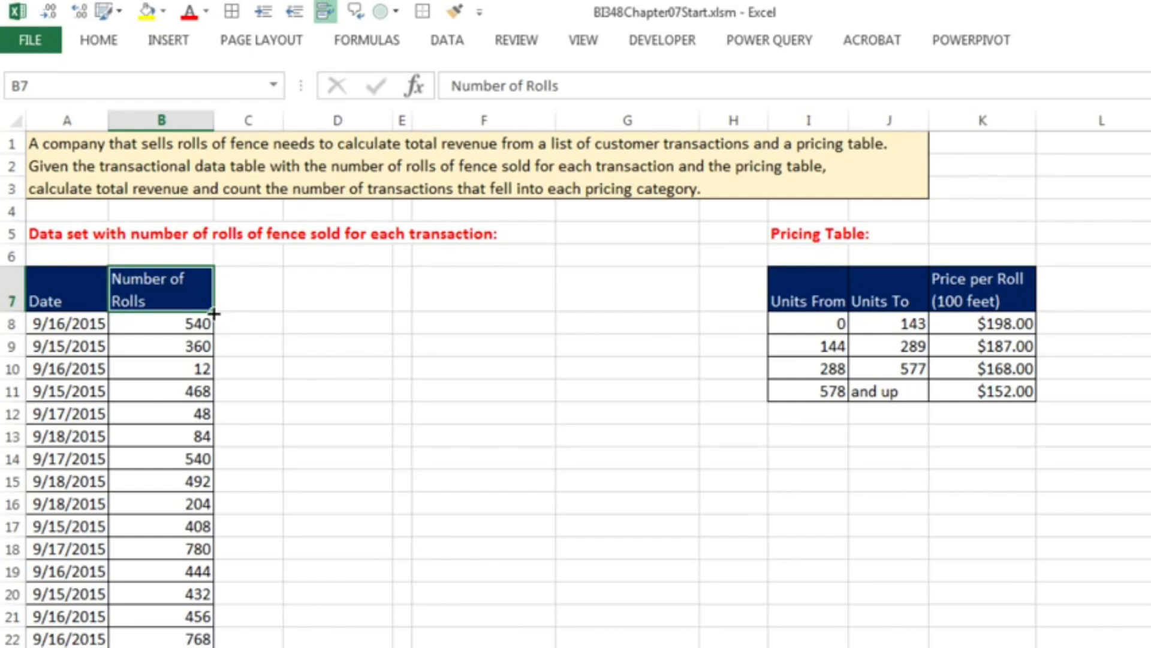
pyautogui.moveTo(214, 312); pyautogui.dragTo(375, 318)
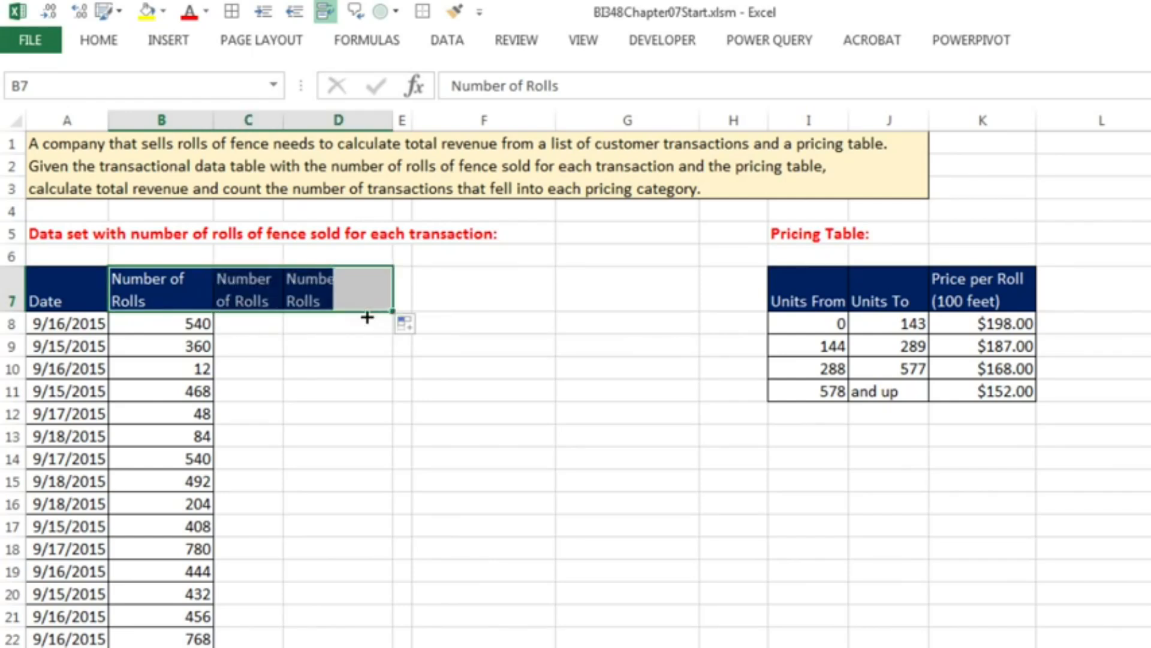
pyautogui.click(425, 325)
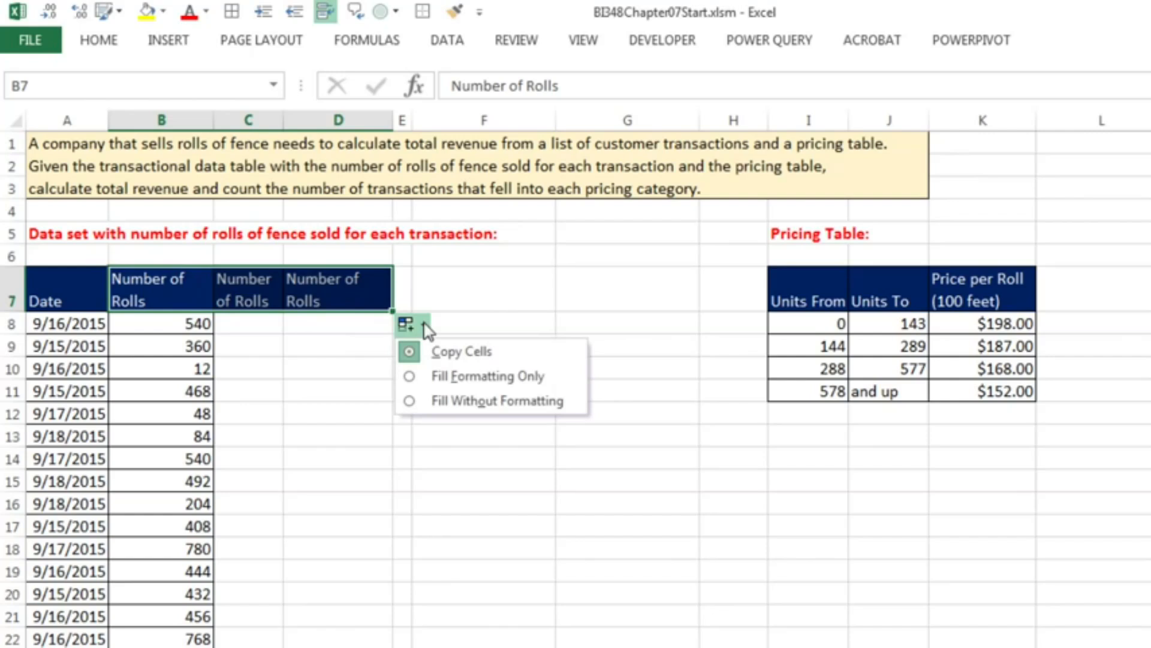
pyautogui.click(445, 378)
# - Enter the headers Price in C7 and Revenue in D7, and fill cell C8 with the recent light green color
pyautogui.click(263, 300)
pyautogui.write('Price')
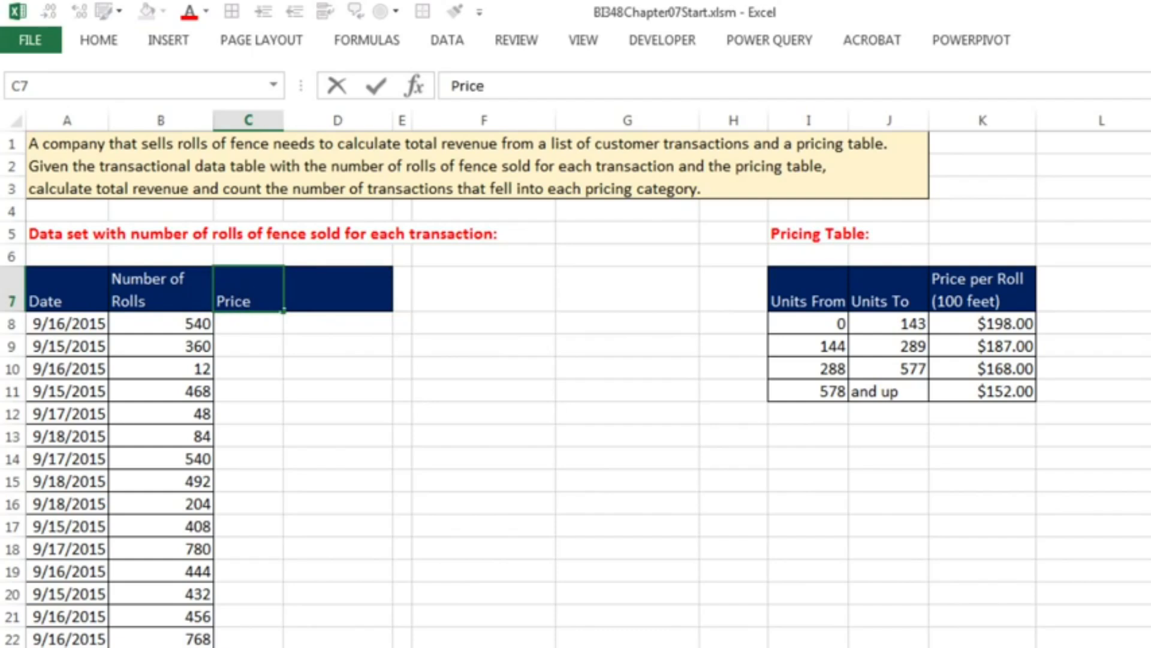
pyautogui.press('Tab')
pyautogui.write('Revenu')
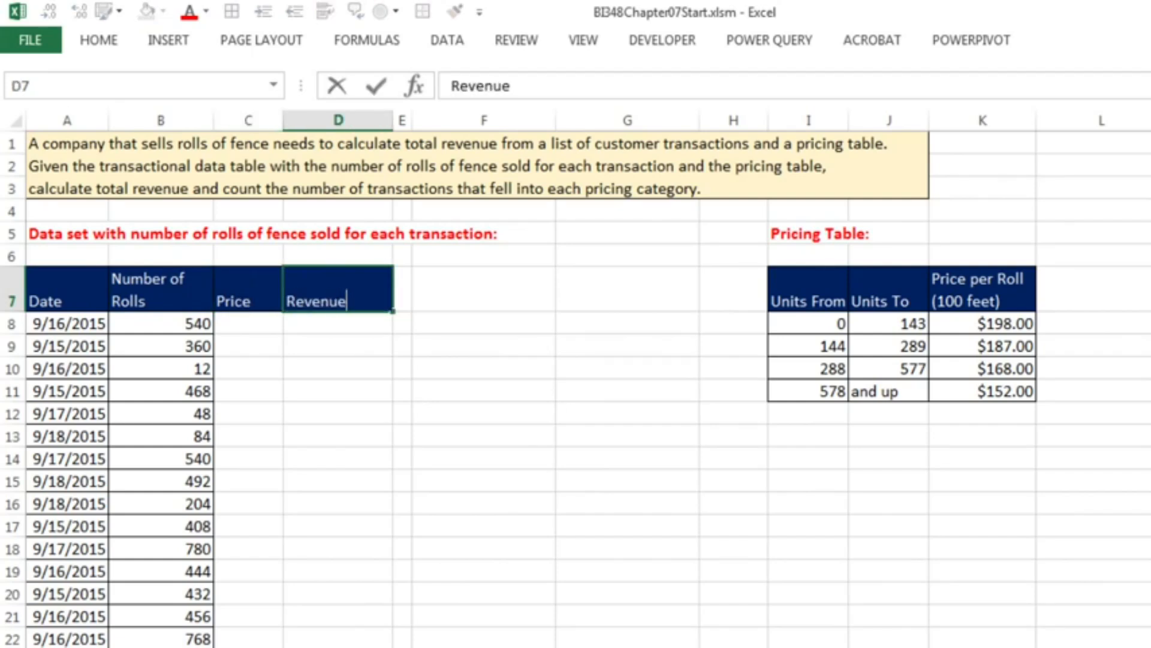
pyautogui.write('e')
pyautogui.press('Return')
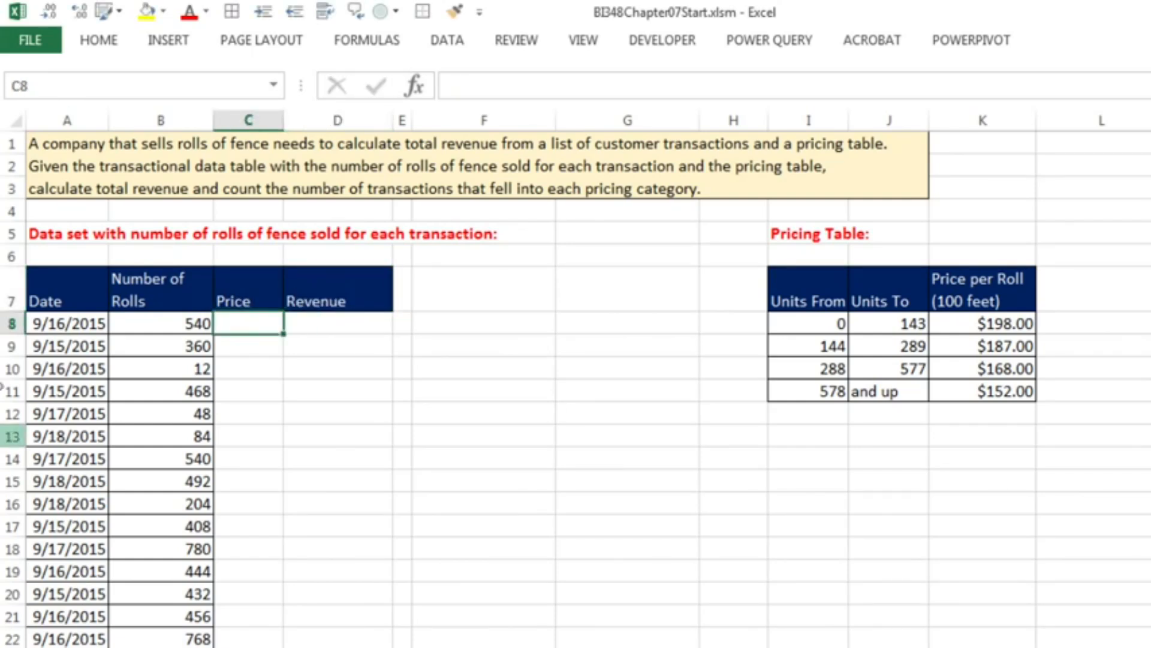
pyautogui.click(162, 11)
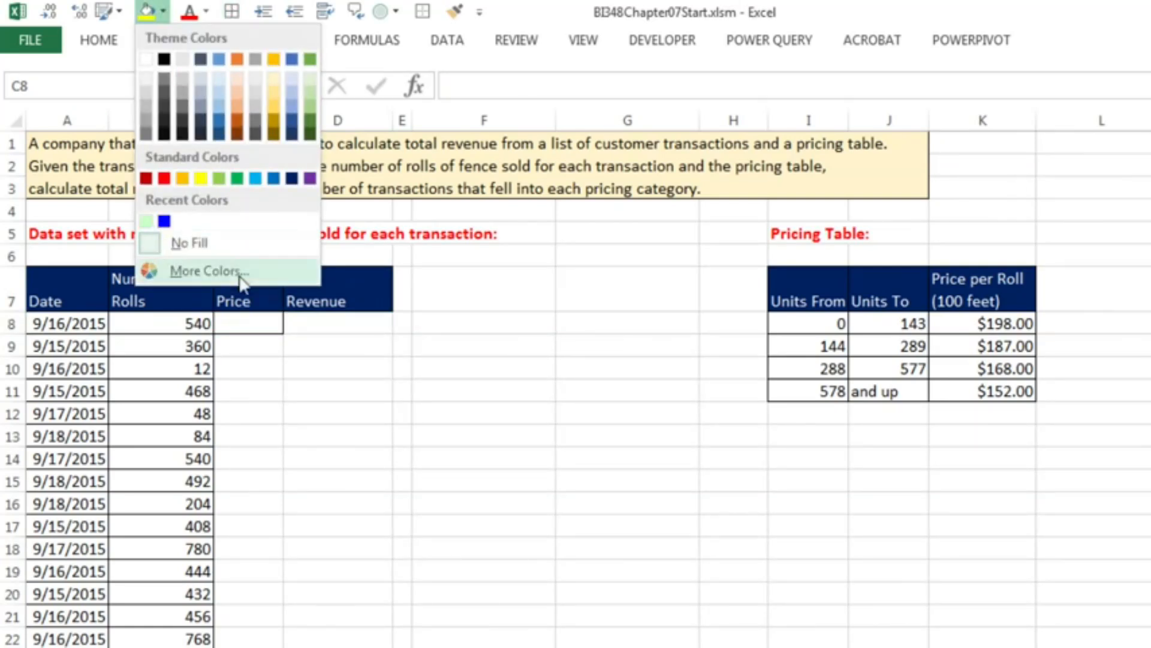
pyautogui.click(148, 223)
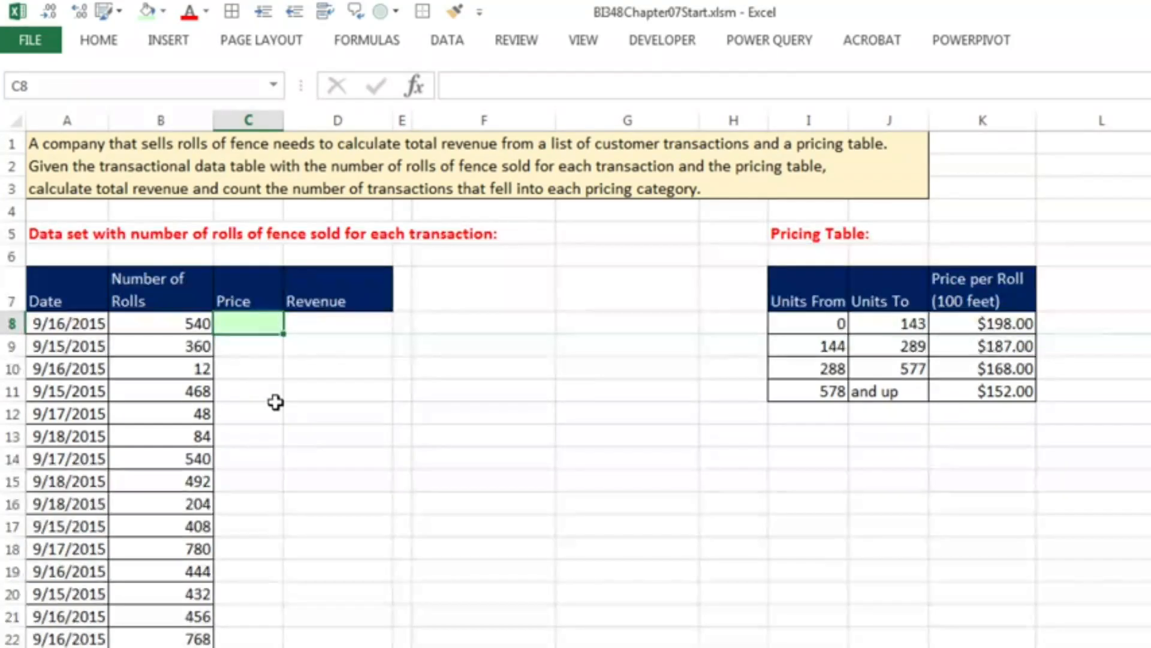
# - Look up the price per roll for the quantity in B8 in the pricing table and enter 168 in C8
pyautogui.click(180, 327)
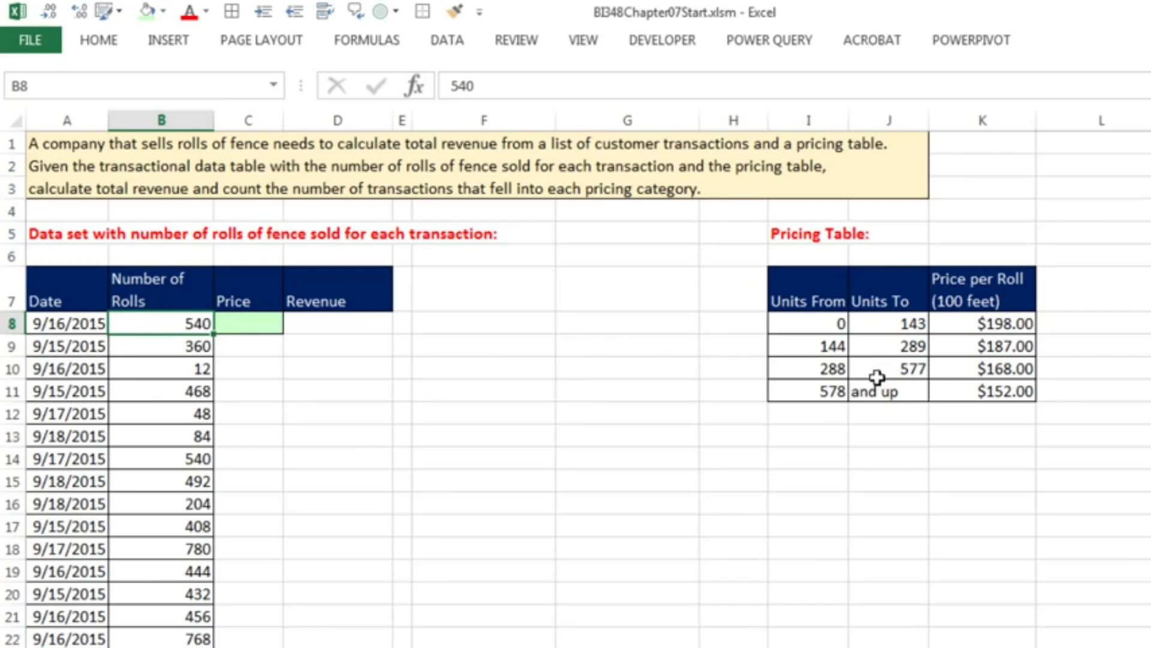
pyautogui.click(819, 372)
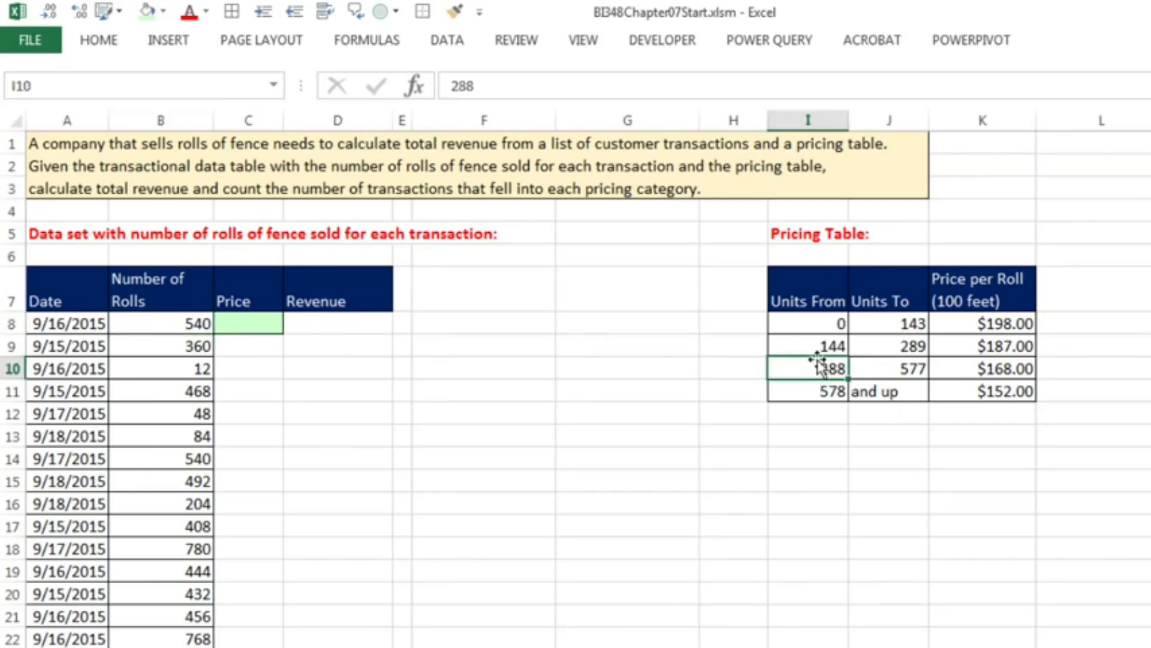
pyautogui.click(1003, 371)
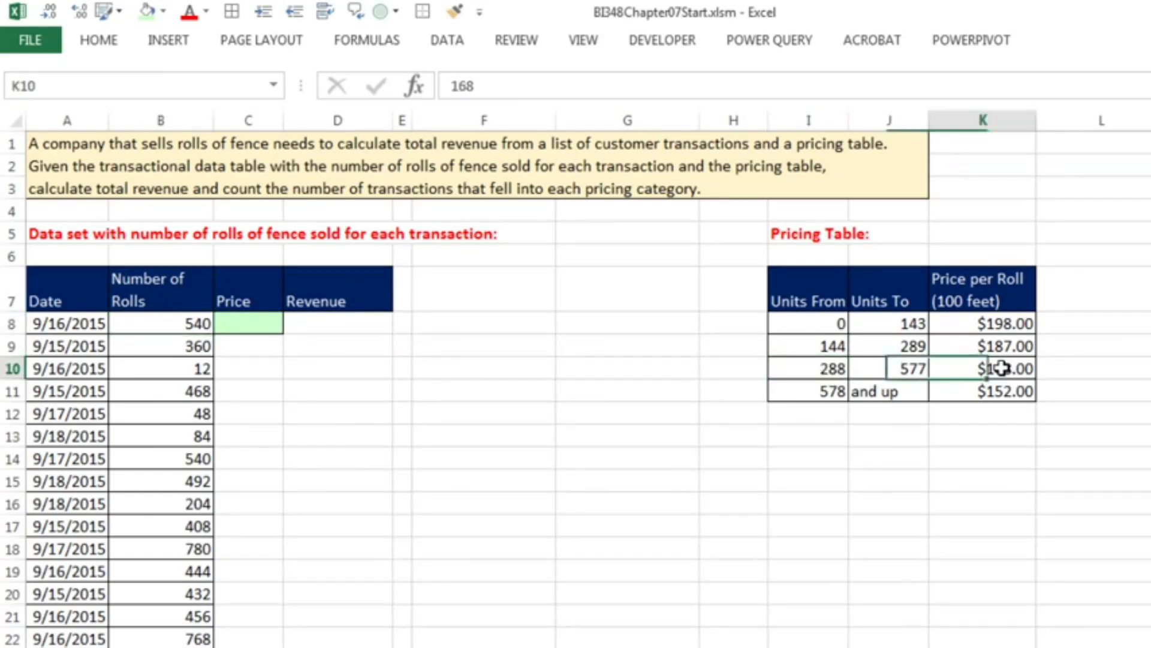
pyautogui.hotkey('ctrl', 'c')
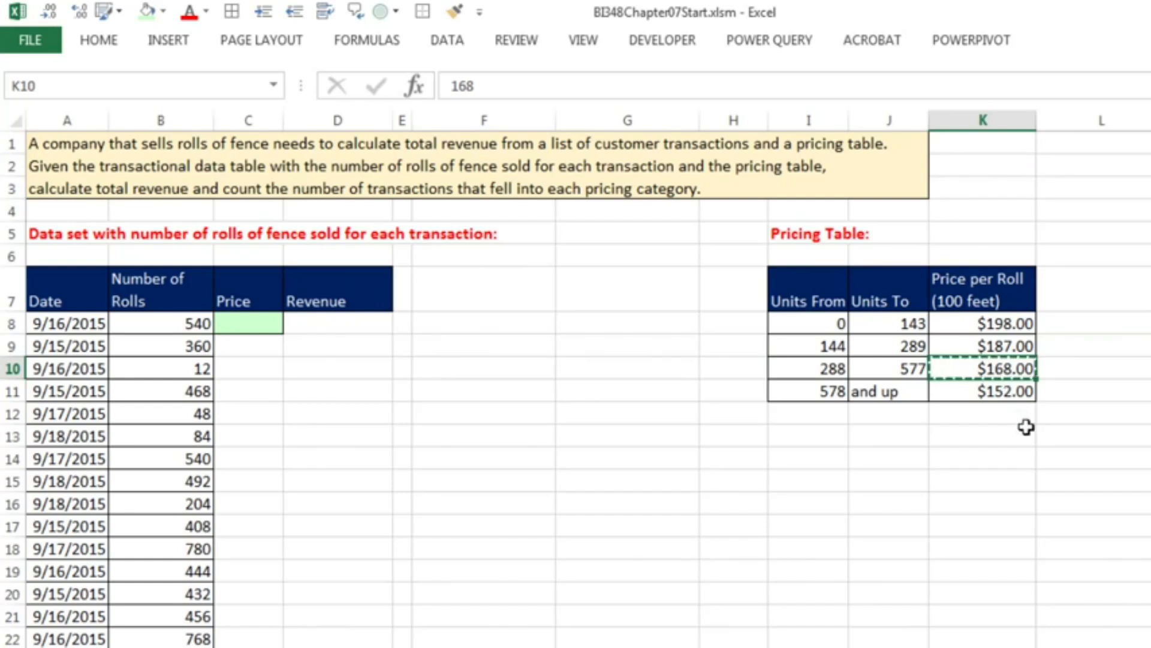
pyautogui.rightClick(258, 331)
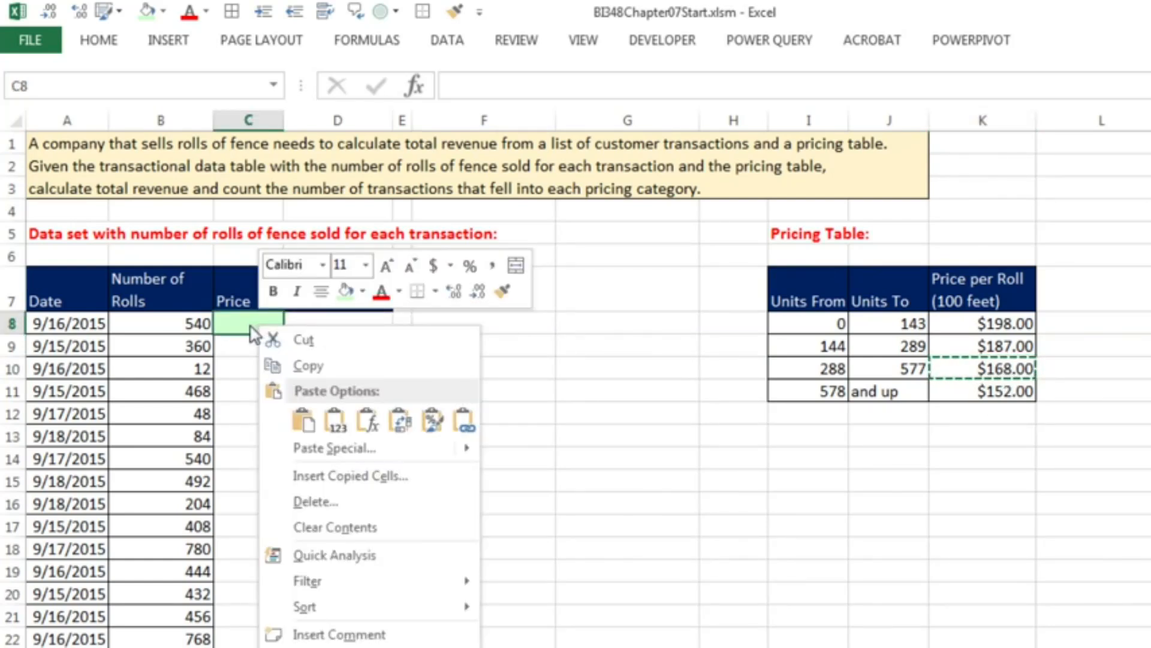
pyautogui.press('Escape')
pyautogui.write('168')
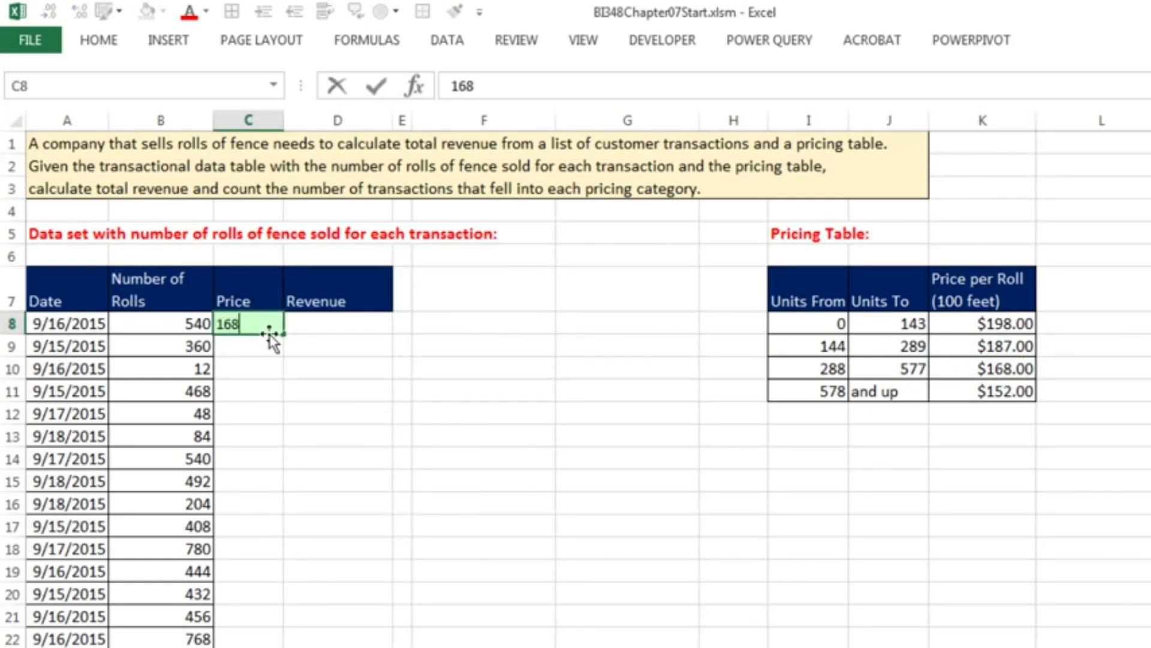
pyautogui.hotkey('ctrl', 'Return')
# - Clear the manually entered price from C8
pyautogui.click(191, 358)
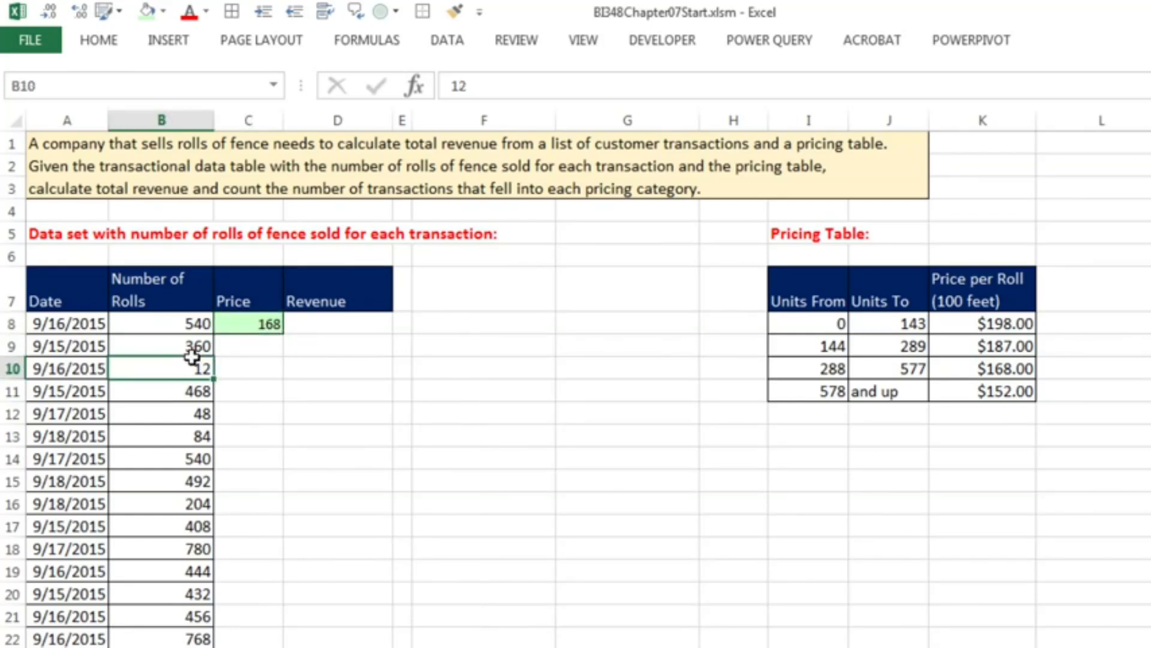
pyautogui.click(198, 348)
pyautogui.click(255, 322)
pyautogui.press('Delete')
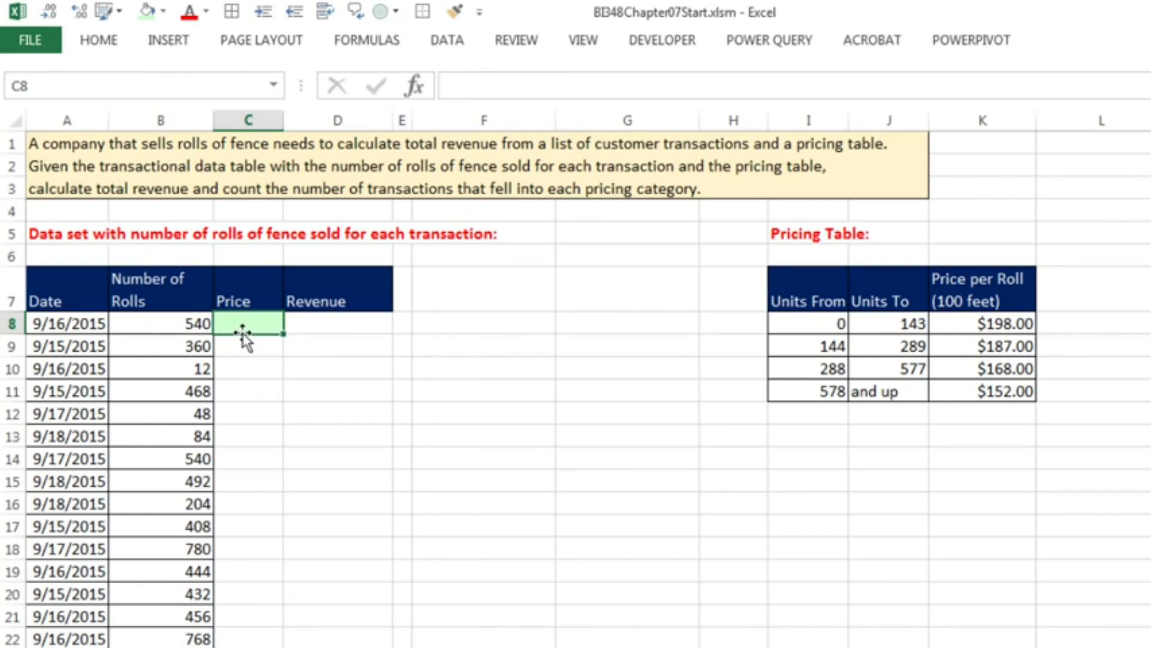
# - Examine the pricing table's Units From and Units To columns, comparing the lower limits in I8:I11 with the roll quantity in B8
pyautogui.click(195, 323)
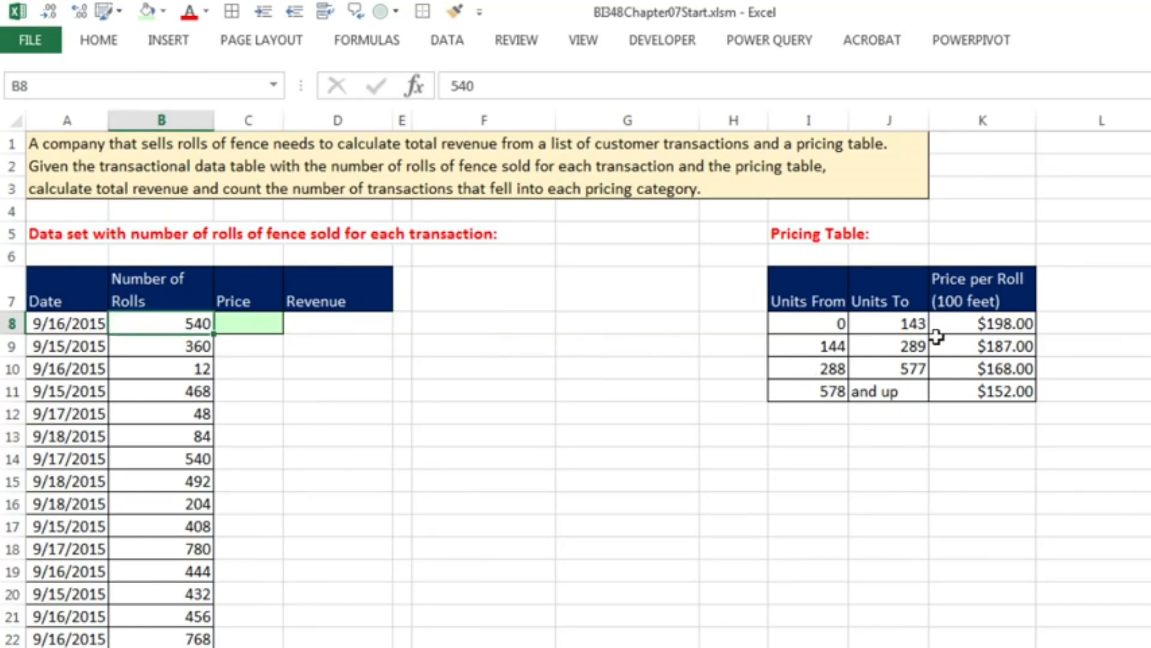
pyautogui.moveTo(806, 300); pyautogui.dragTo(807, 384)
pyautogui.moveTo(884, 287); pyautogui.dragTo(905, 384)
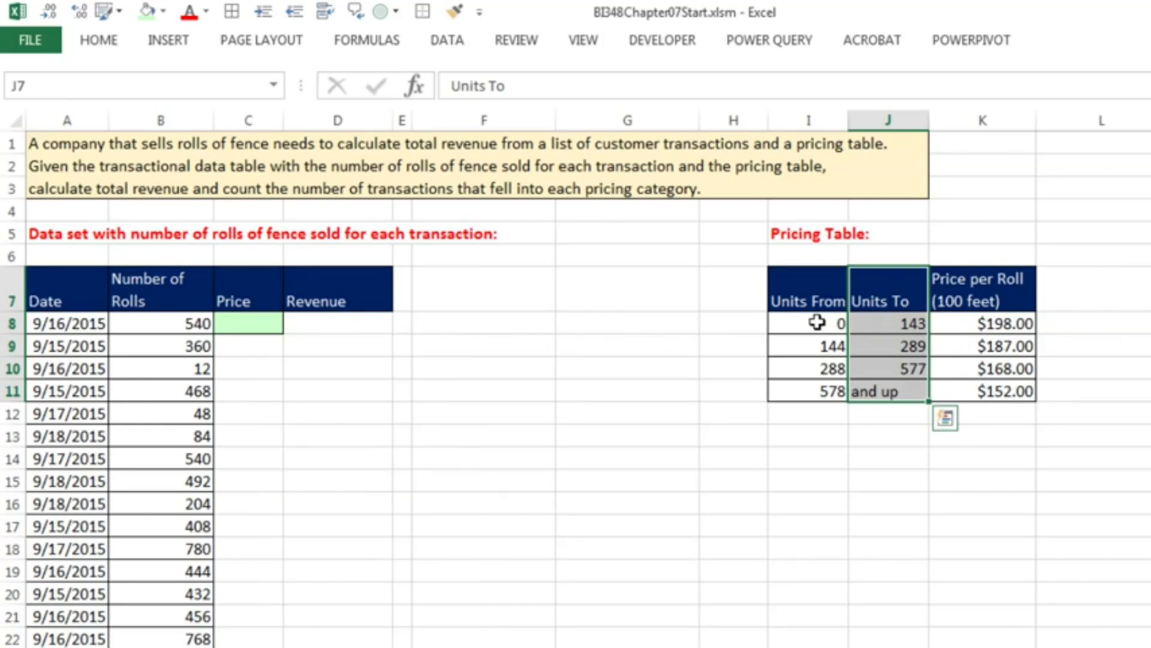
pyautogui.moveTo(819, 322); pyautogui.dragTo(820, 390)
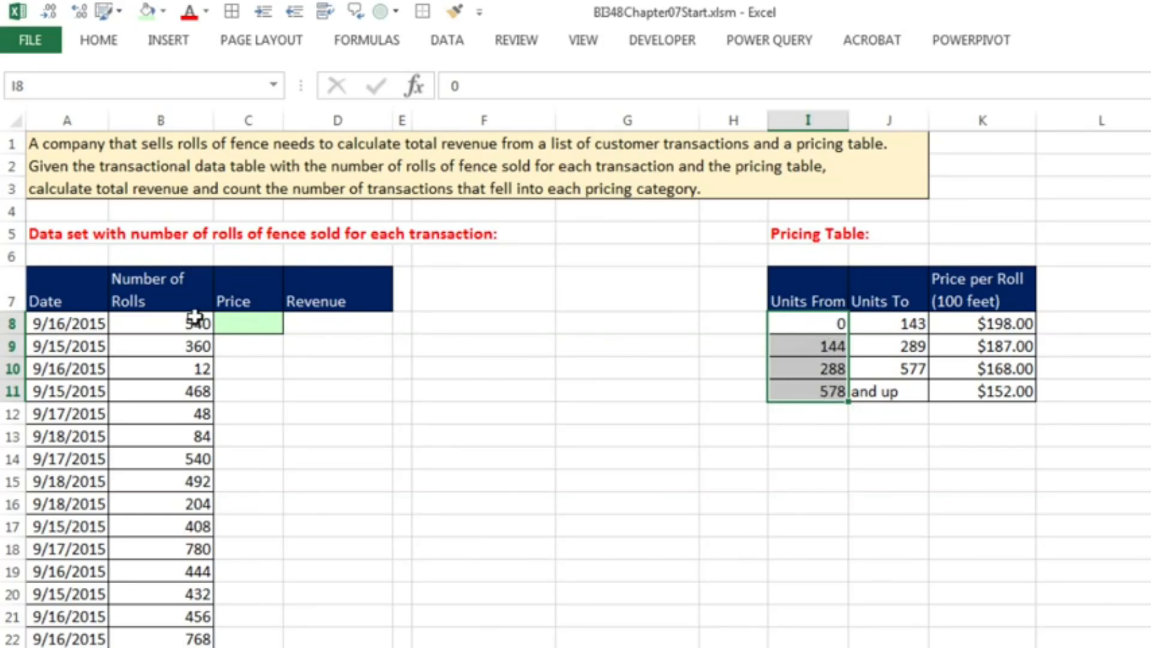
pyautogui.click(195, 318)
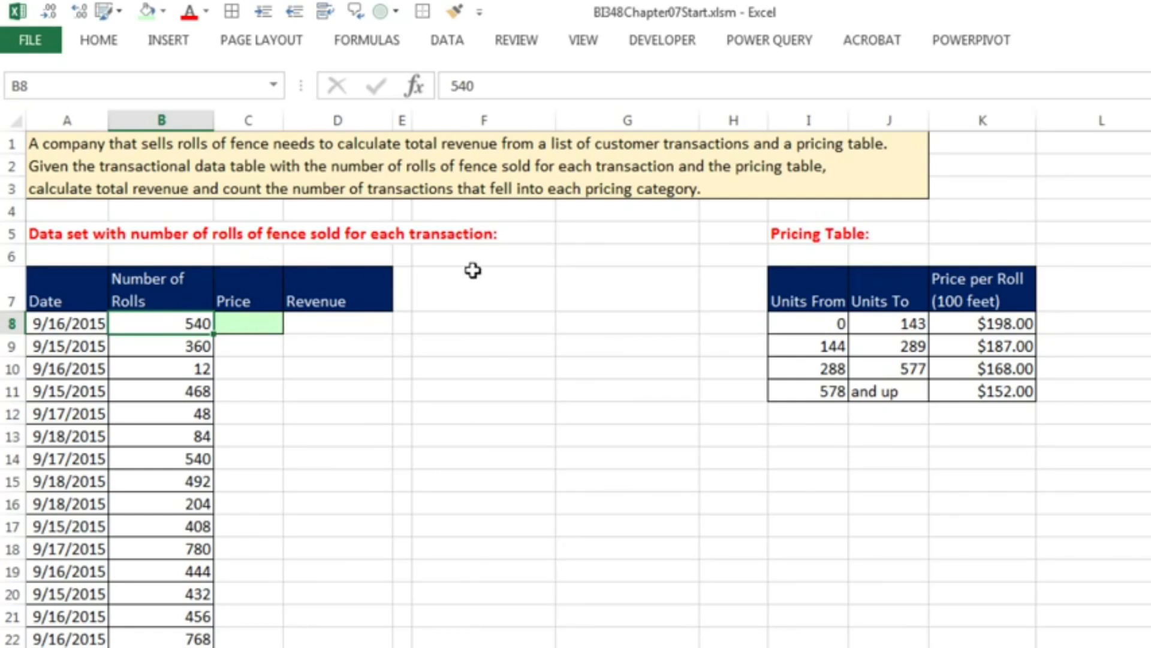
pyautogui.moveTo(825, 320); pyautogui.dragTo(822, 389)
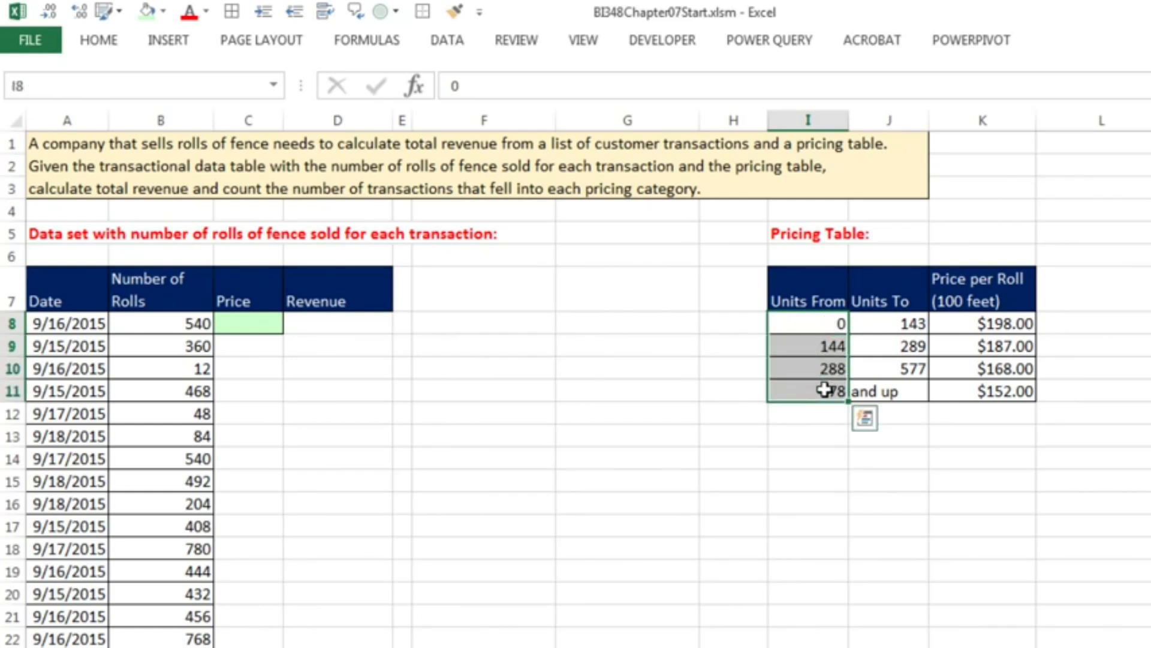
pyautogui.click(825, 390)
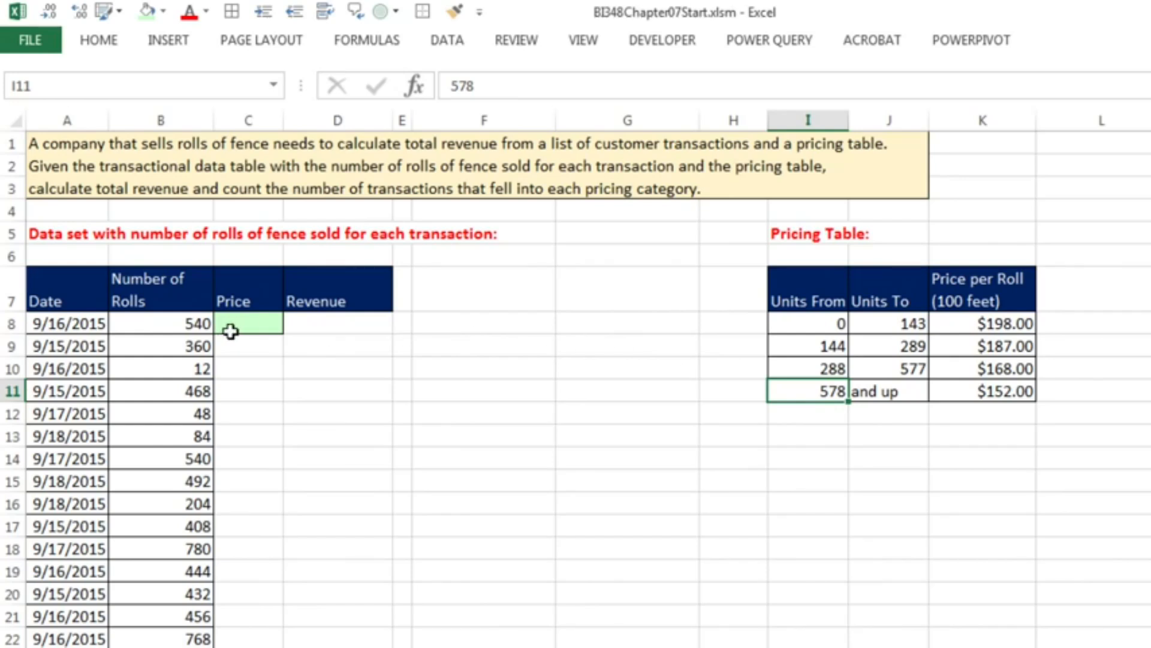
pyautogui.click(822, 325)
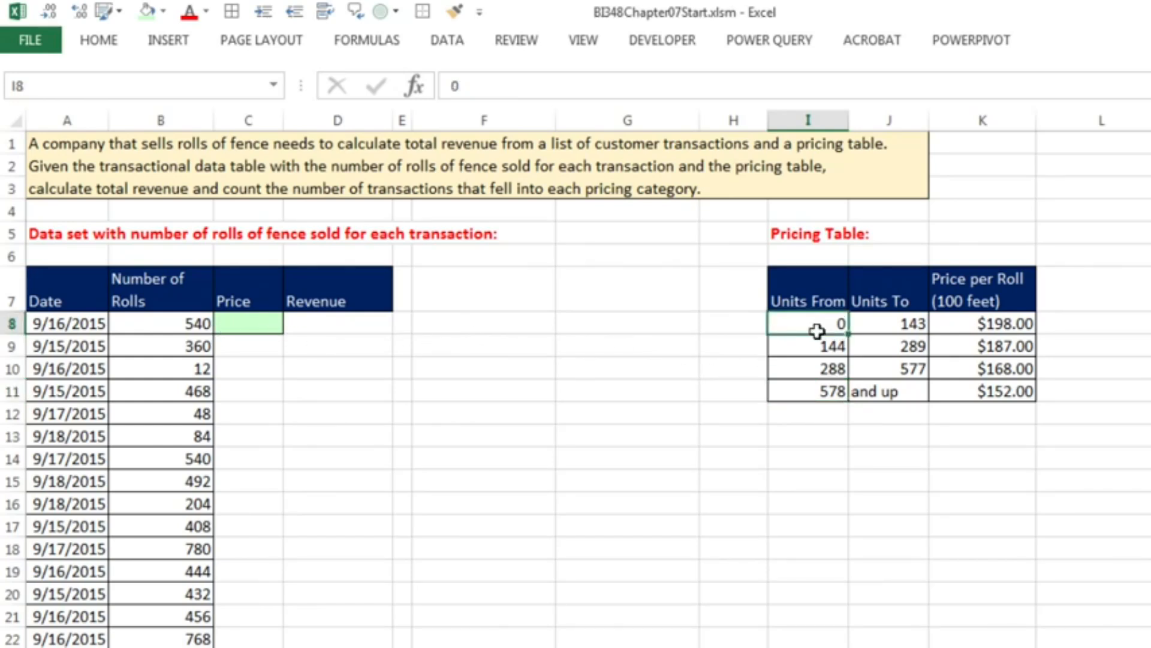
pyautogui.click(821, 351)
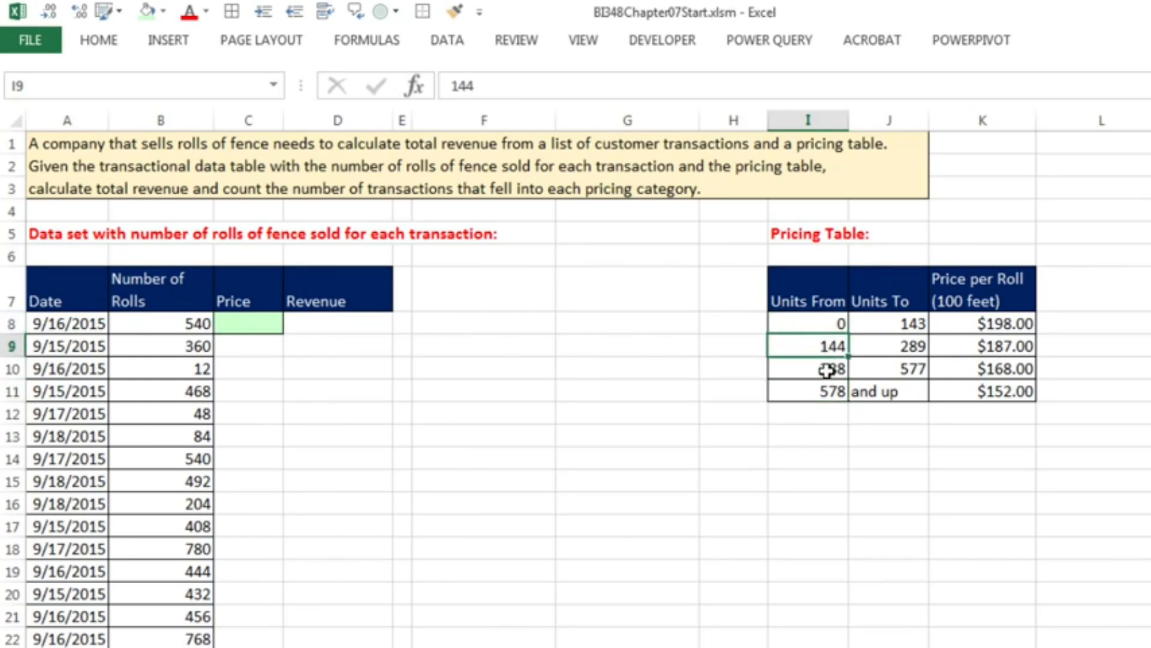
pyautogui.click(822, 369)
pyautogui.click(820, 389)
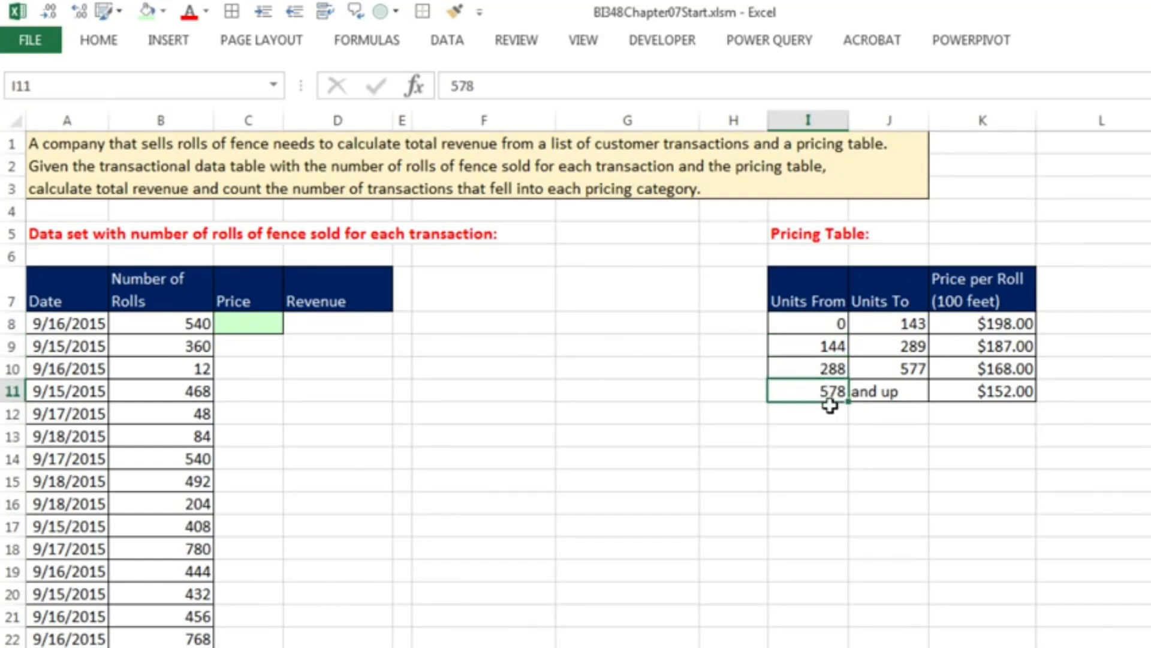
pyautogui.click(820, 369)
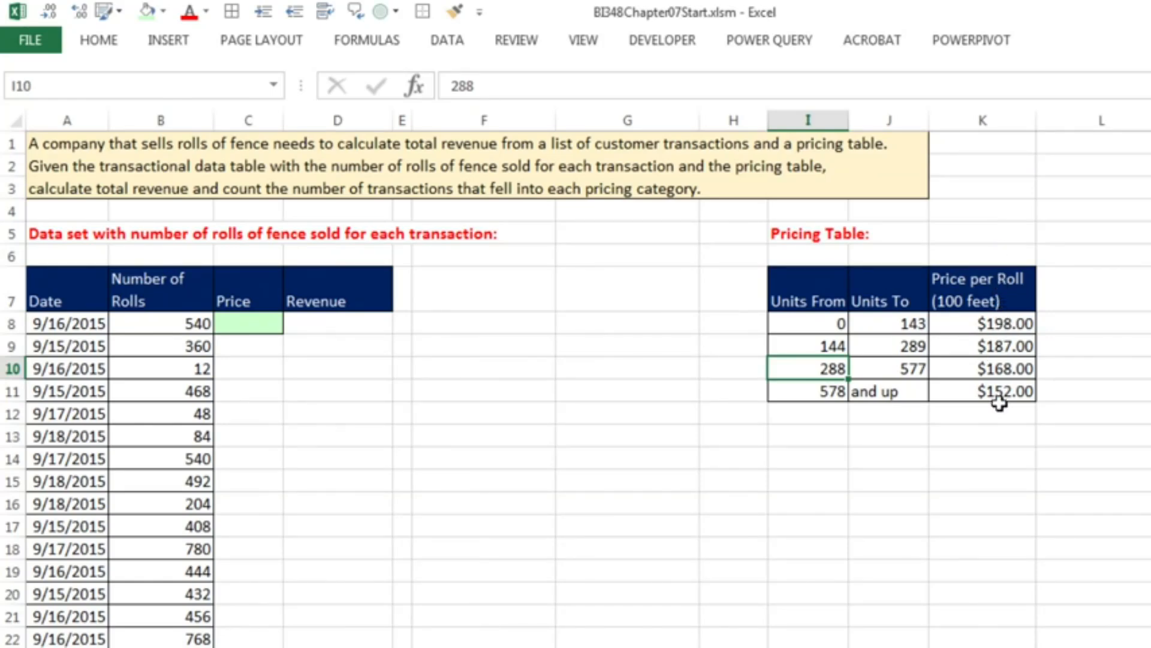
# - Start a VLOOKUP formula in C8 with B8 as the lookup value and the absolute range $I$8:$K$11 as the table array
pyautogui.click(237, 325)
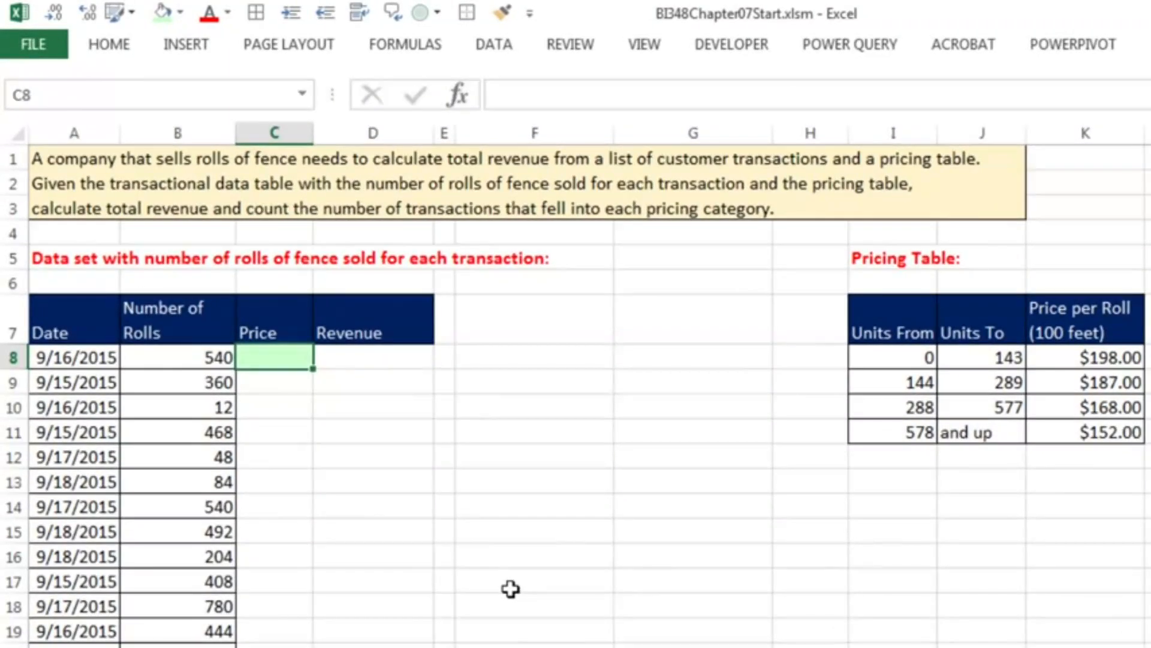
pyautogui.write('=v')
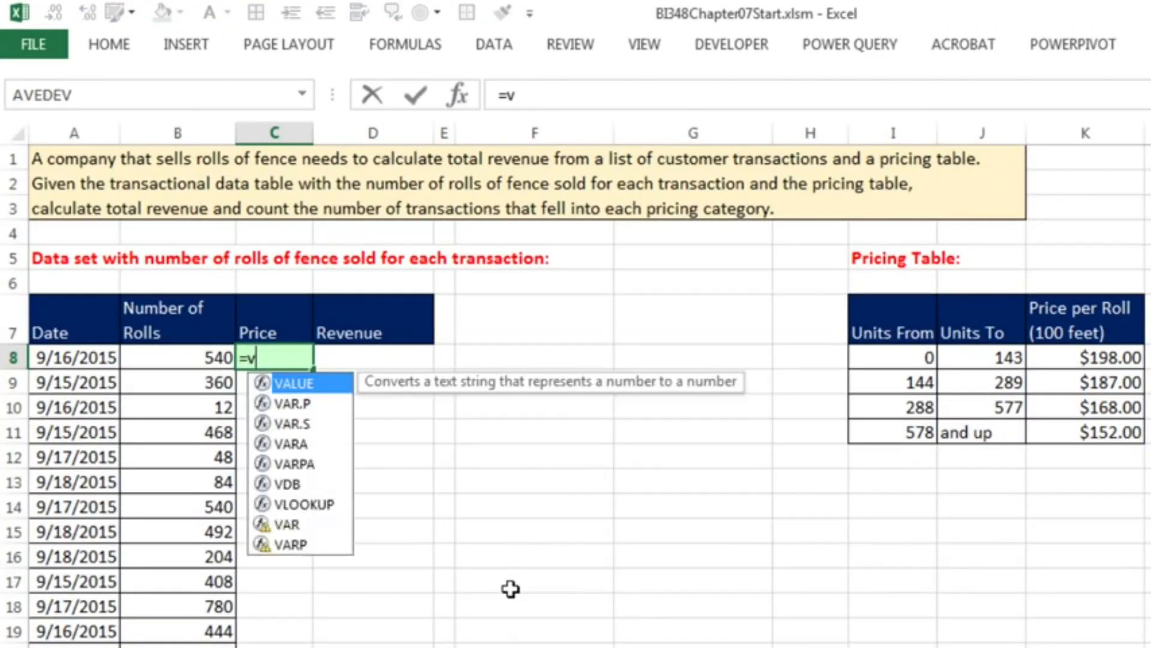
pyautogui.write('l')
pyautogui.press('Tab')
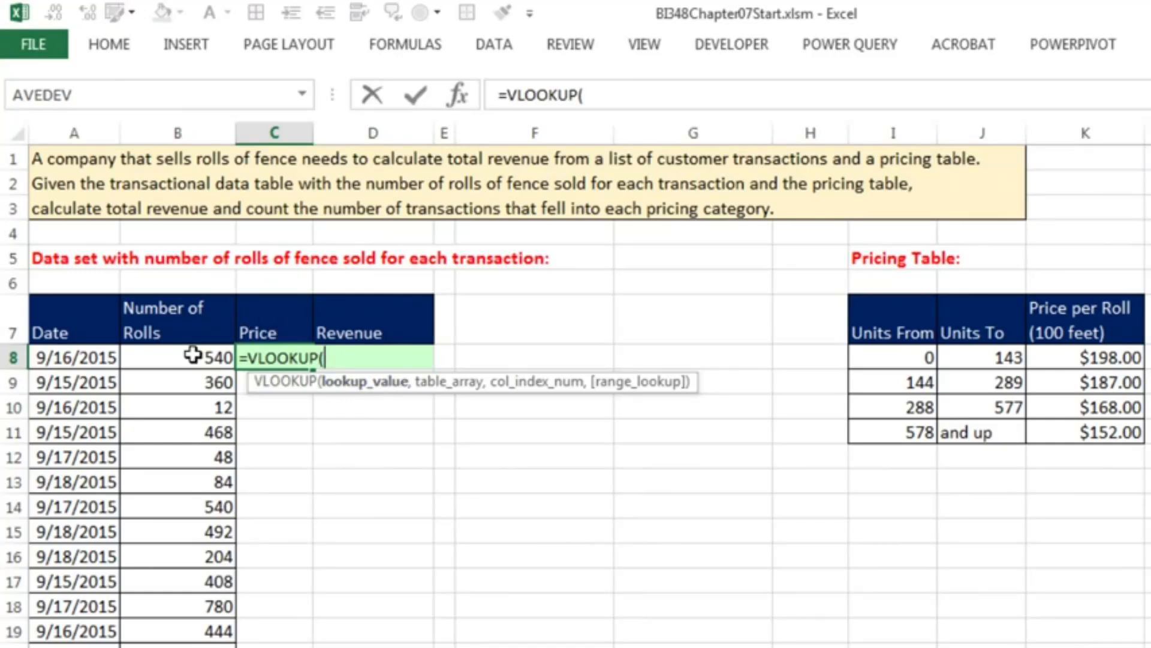
pyautogui.click(195, 355)
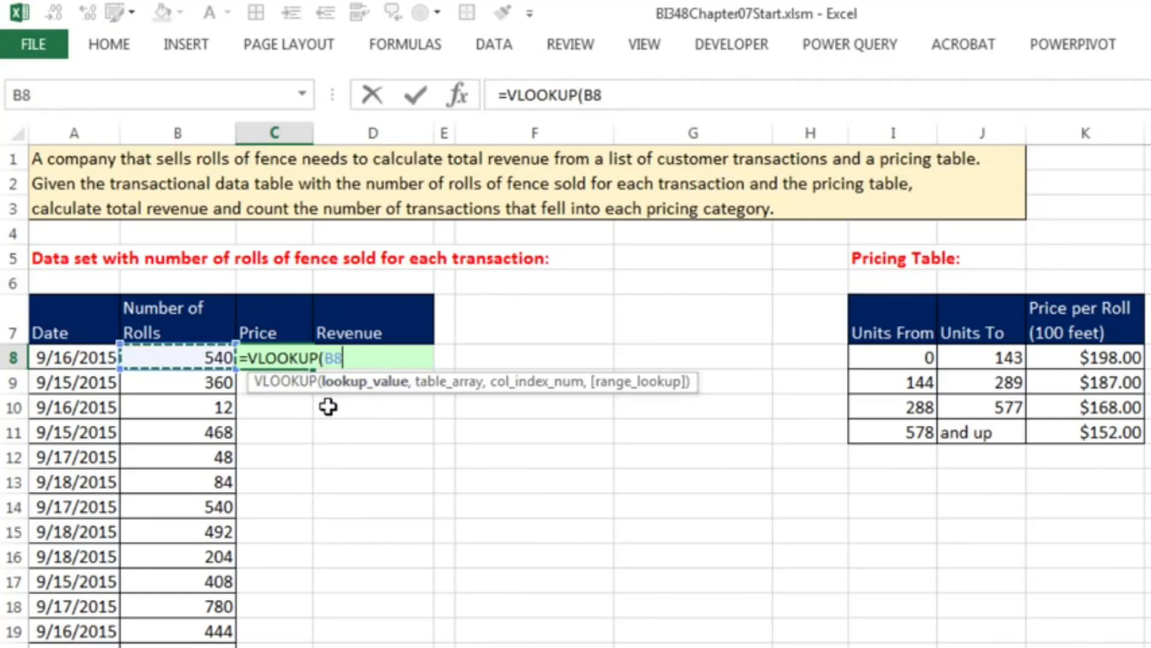
pyautogui.write(',')
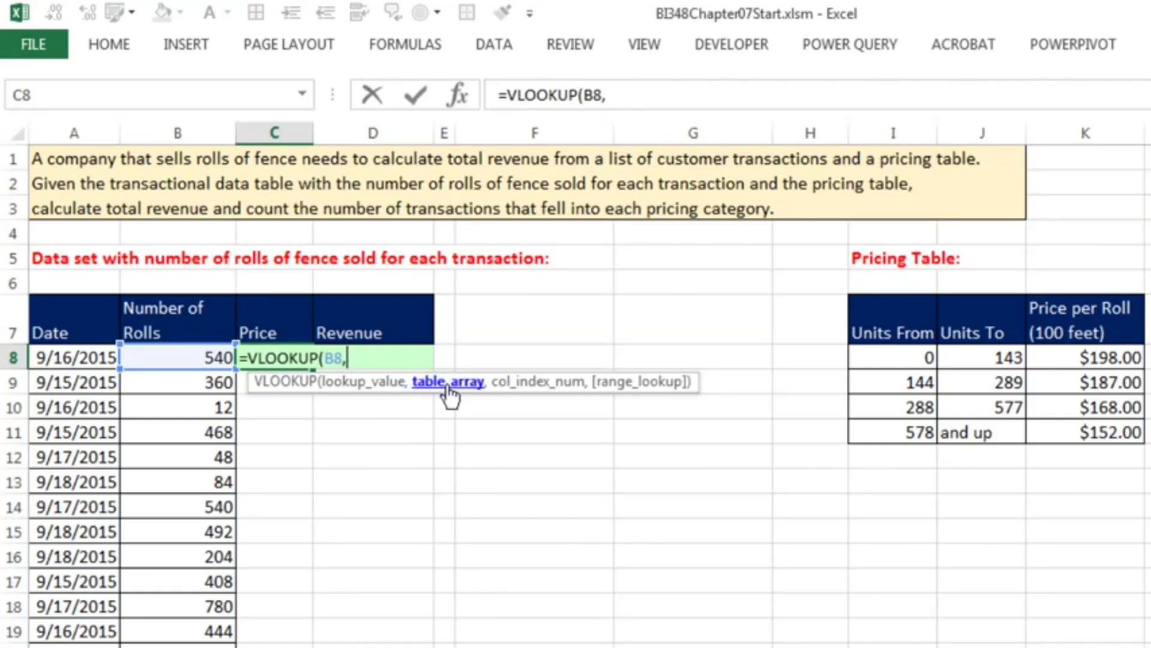
pyautogui.moveTo(881, 358); pyautogui.dragTo(1079, 432)
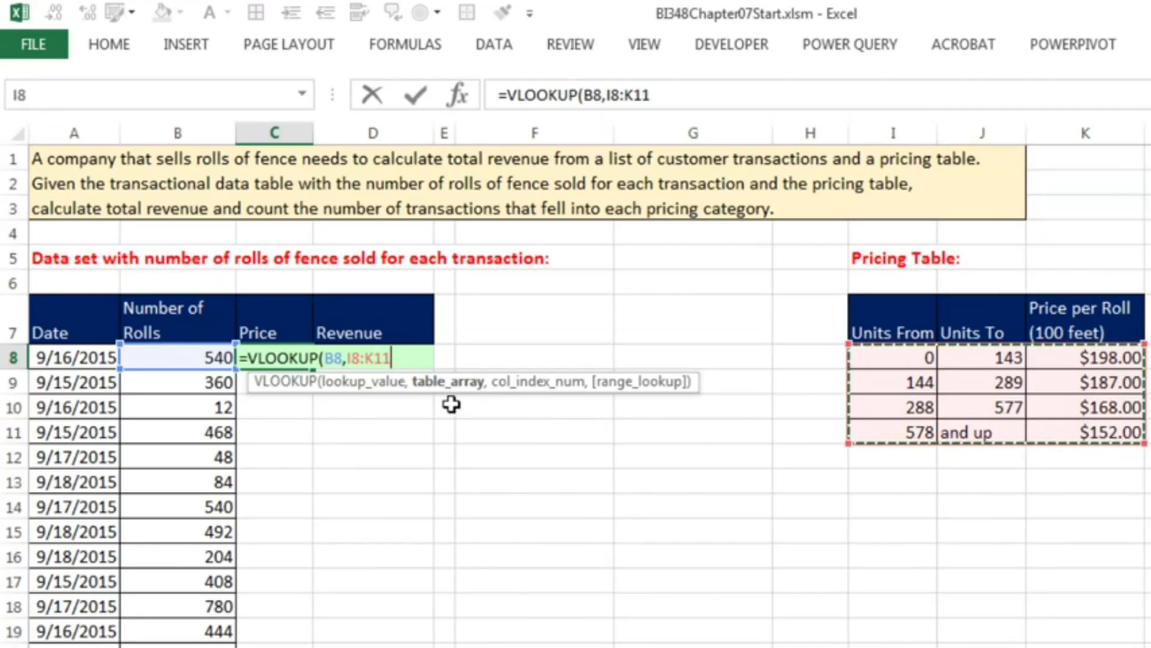
pyautogui.press('F4')
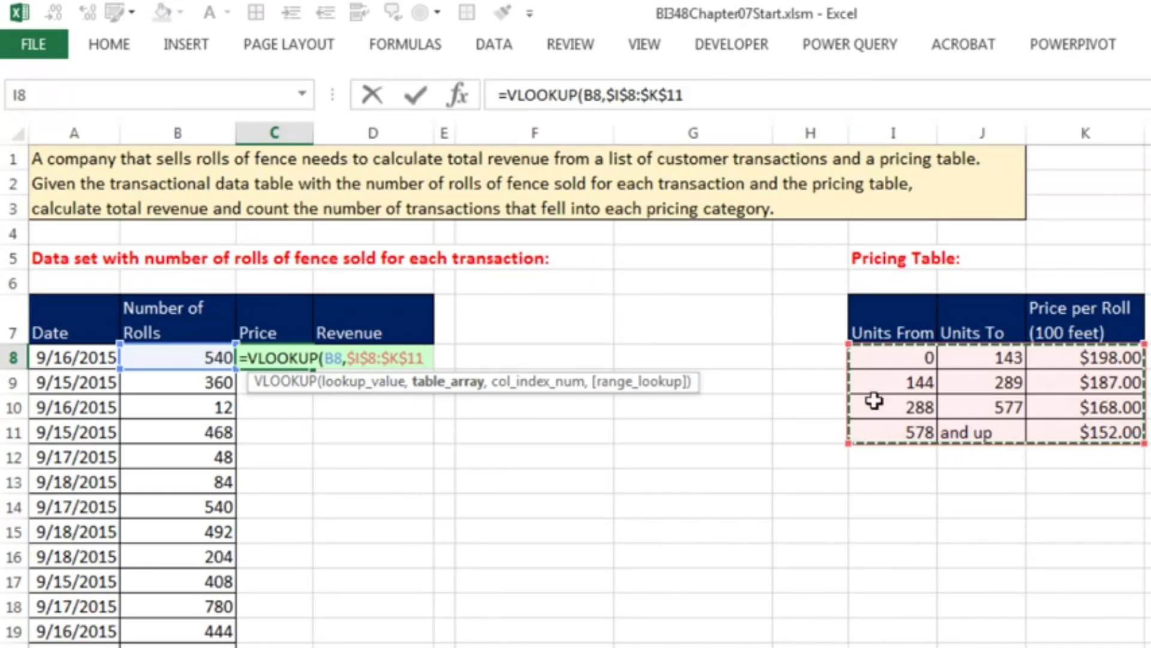
# - Complete the C8 VLOOKUP with column index 3, omitting the range lookup argument, and fill the formula down the Price column
pyautogui.write(',')
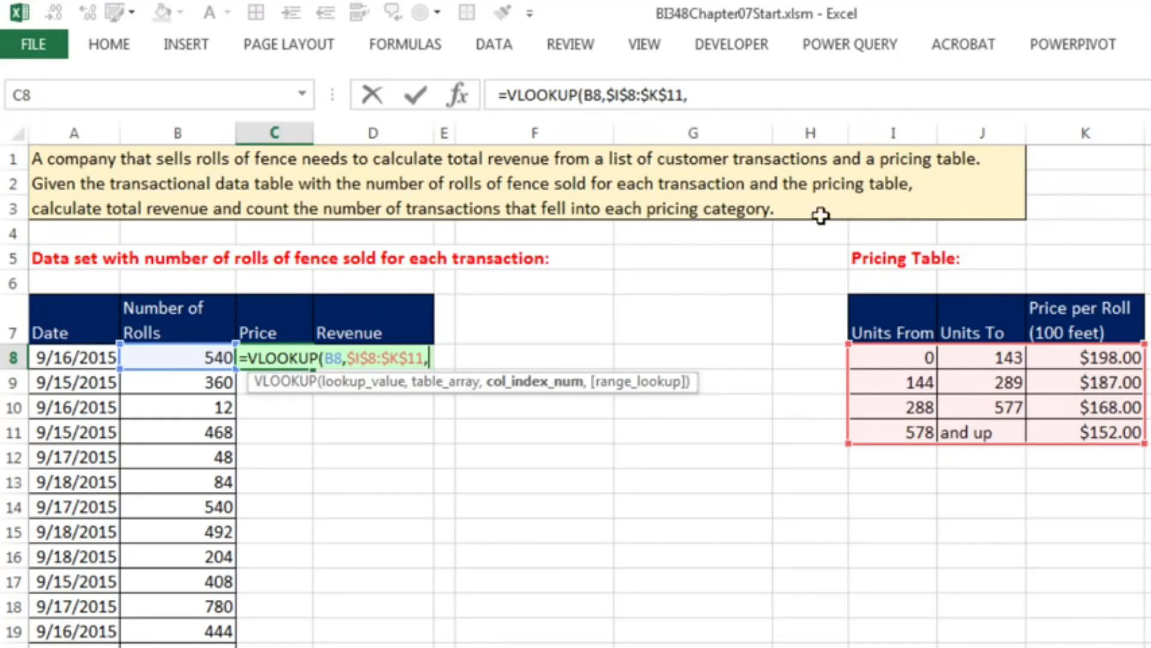
pyautogui.write('3')
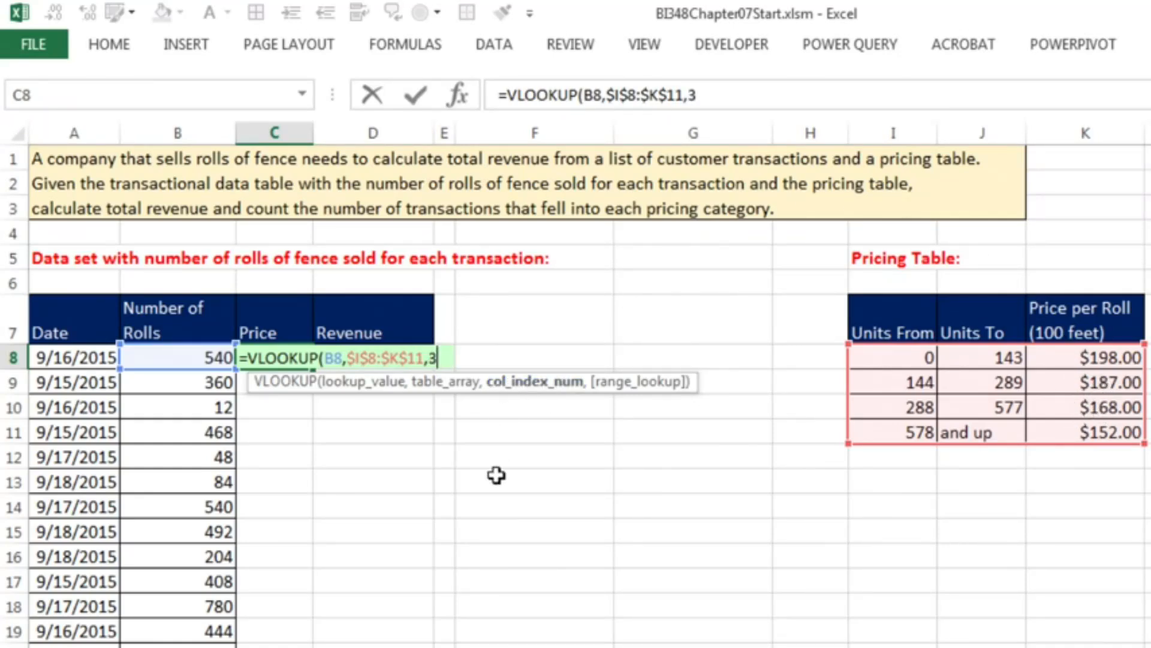
pyautogui.write(',')
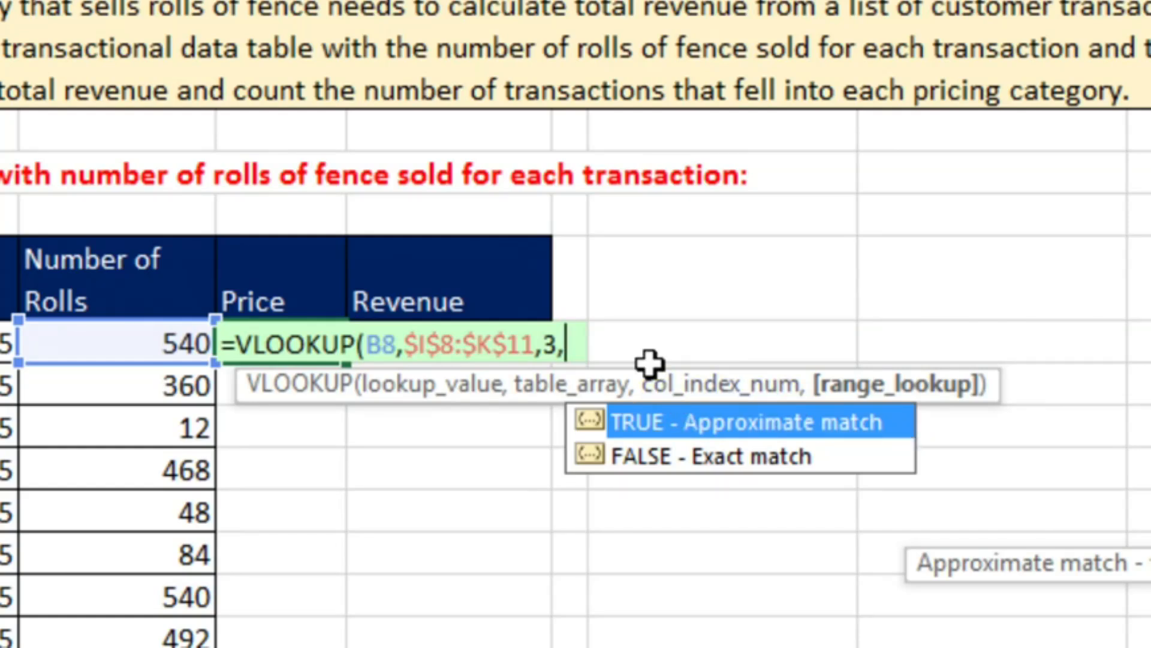
pyautogui.press('BackSpace')
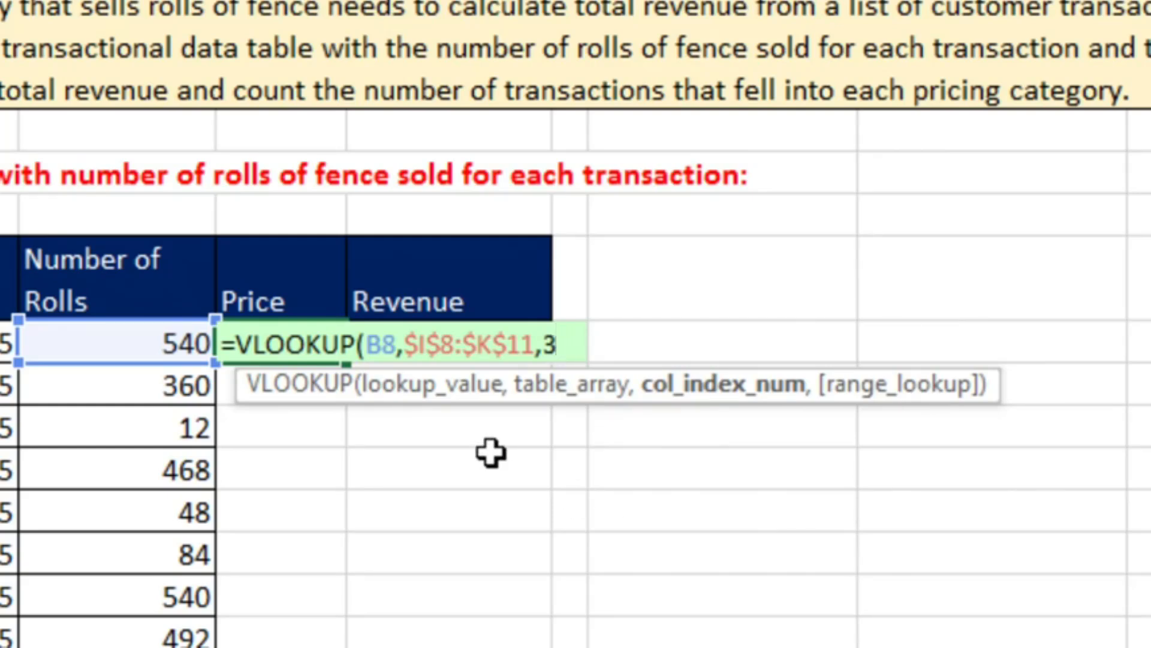
pyautogui.write(')')
pyautogui.hotkey('ctrl', 'Return')
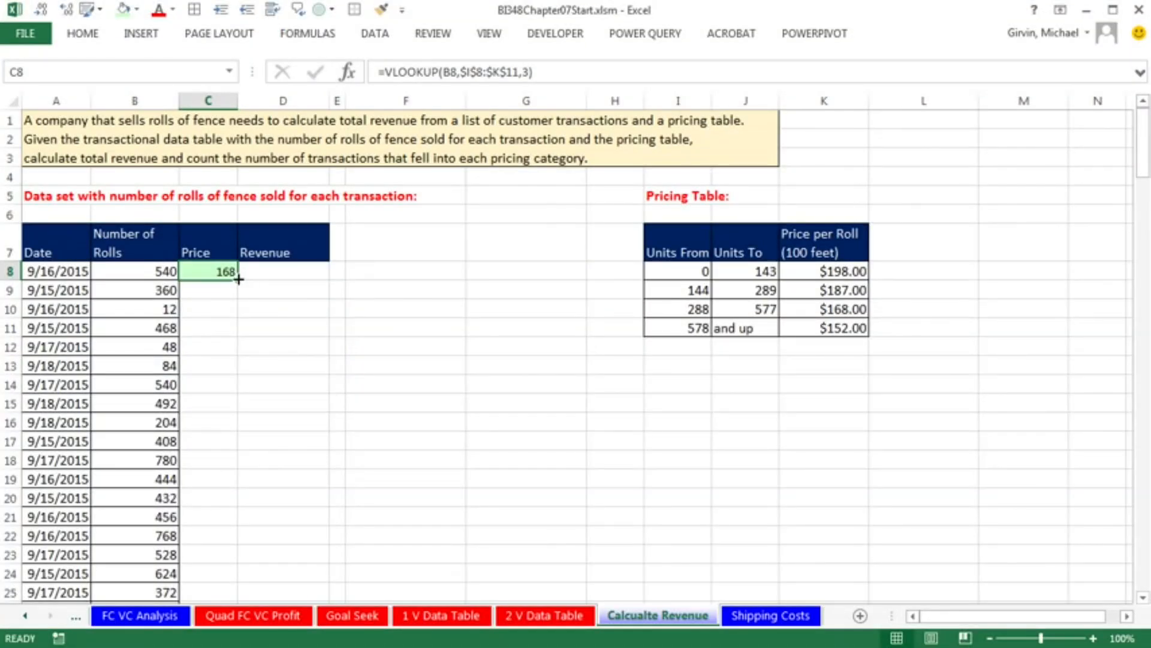
pyautogui.doubleClick(239, 279)
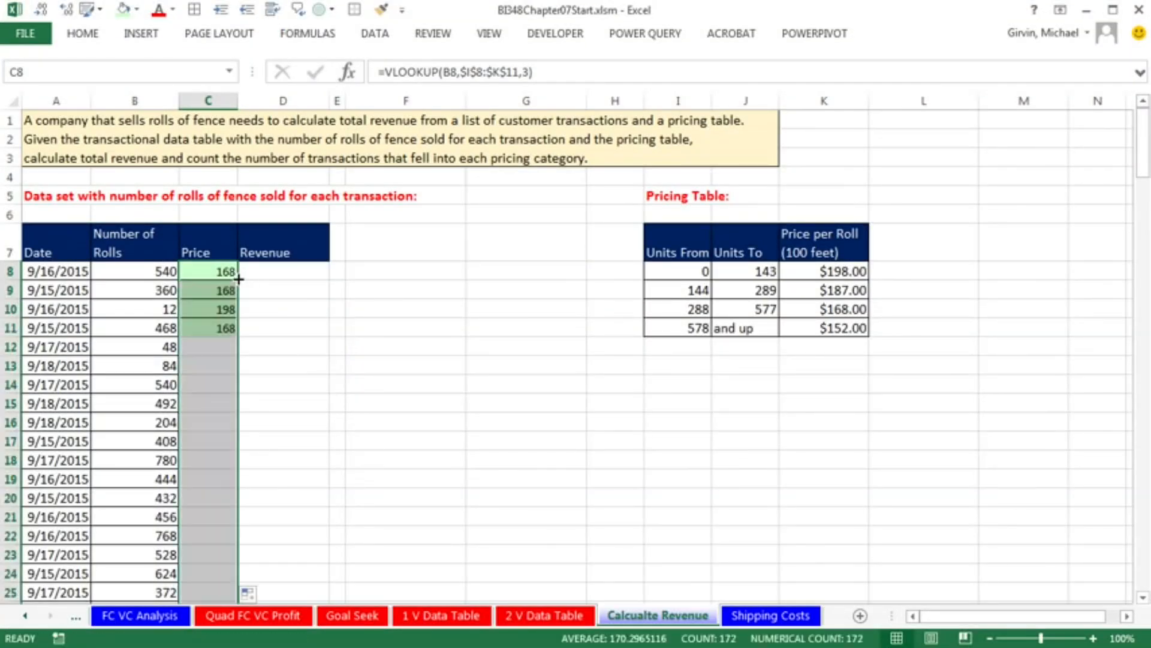
# - Format the filled Price column values as Currency with two decimal places and the $ symbol
pyautogui.hotkey('ctrl', '1')
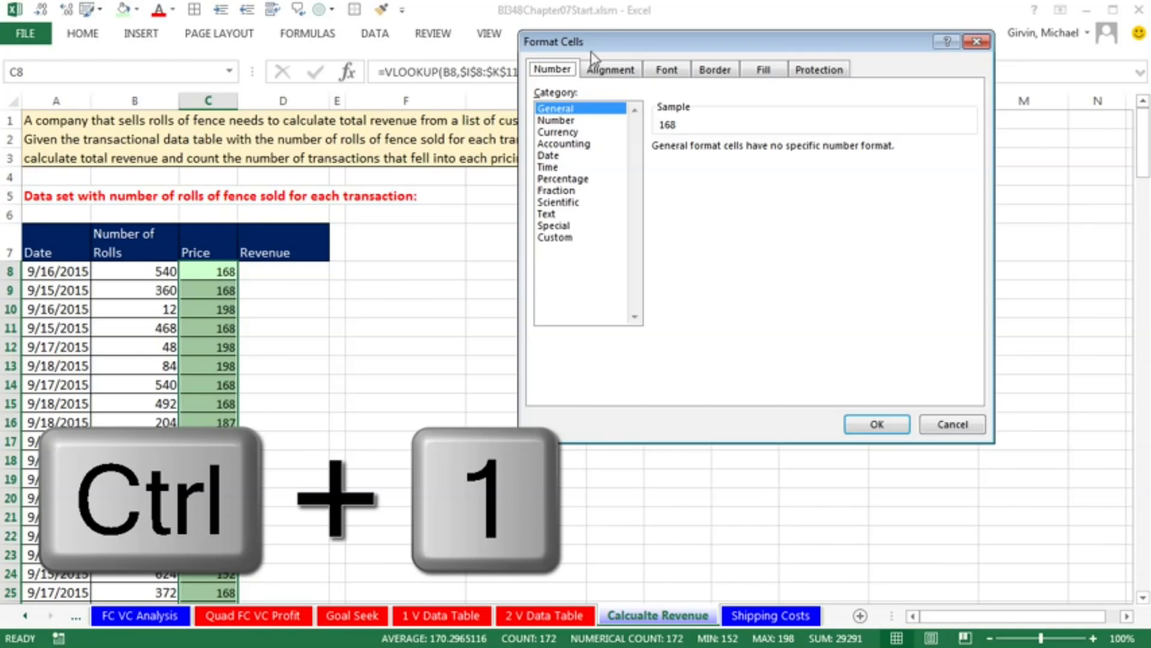
pyautogui.moveTo(557, 36); pyautogui.dragTo(381, 157)
pyautogui.click(340, 239)
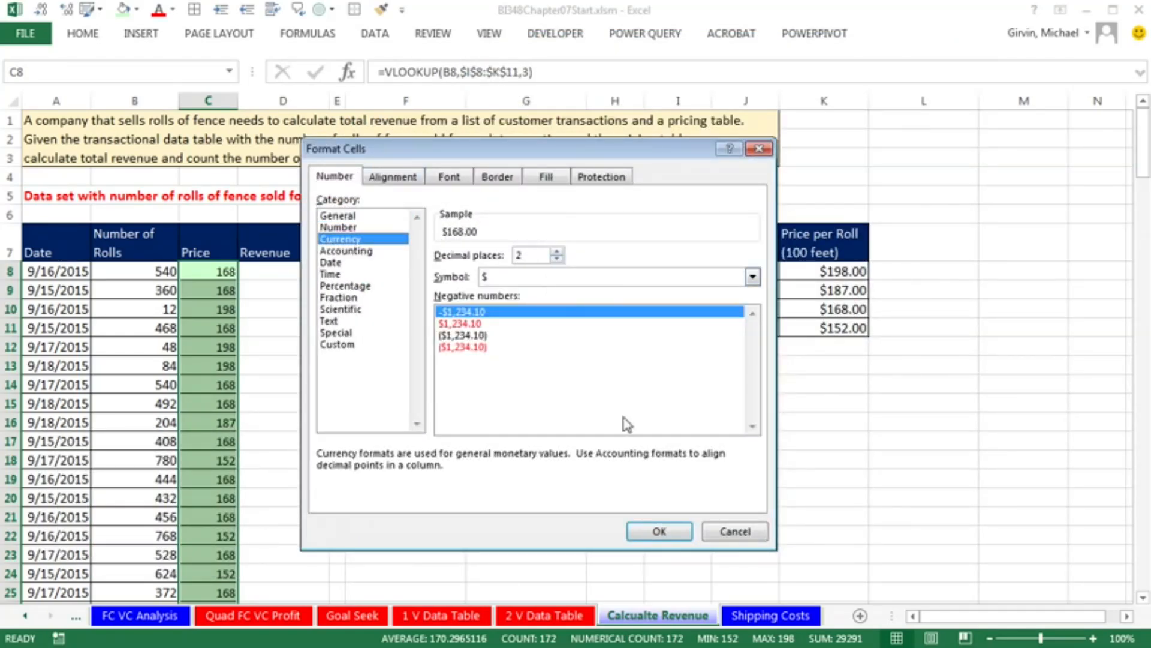
pyautogui.click(659, 533)
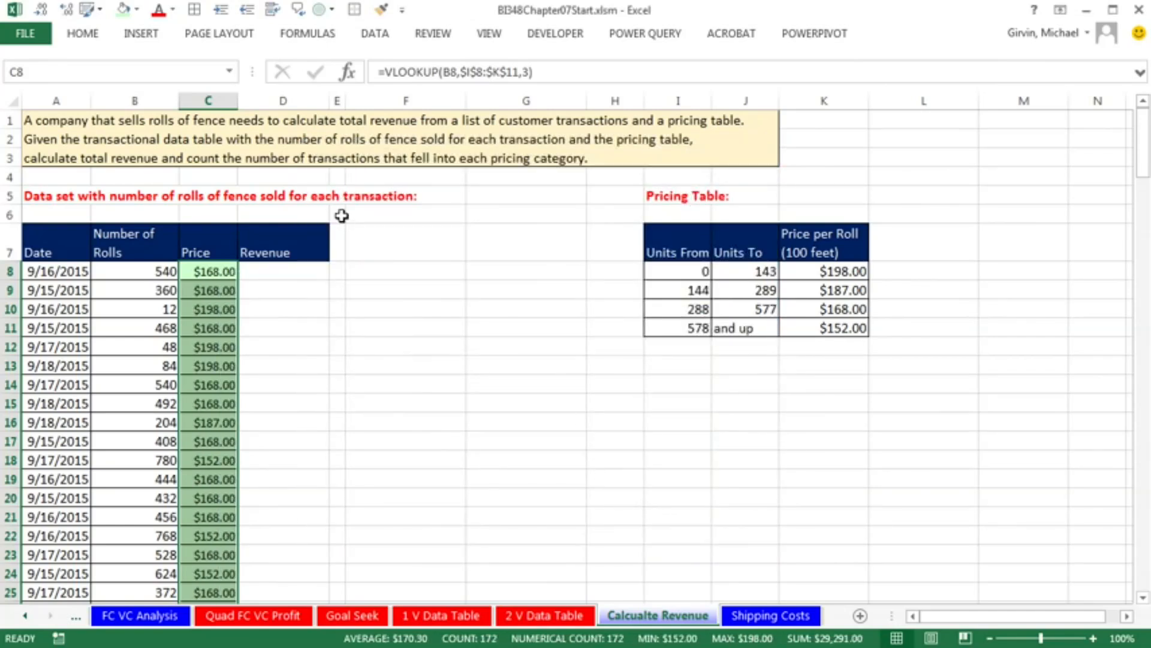
# - Copy the Price column's cell formatting onto the Revenue column starting at D8
pyautogui.rightClick(215, 268)
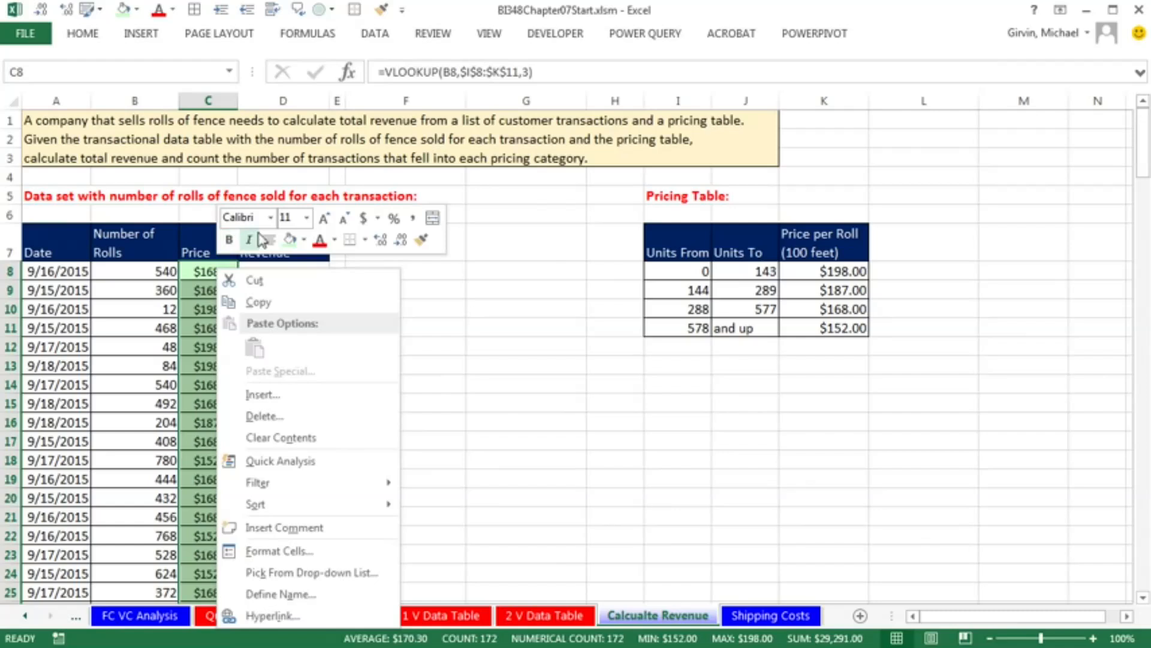
pyautogui.click(422, 240)
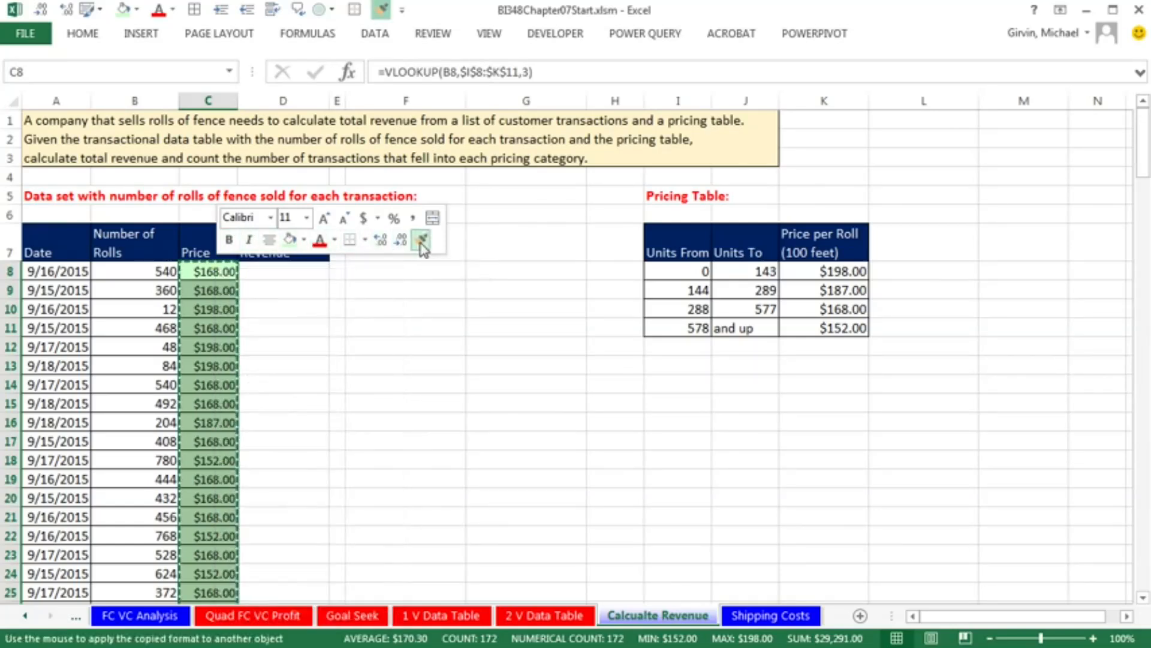
pyautogui.click(286, 277)
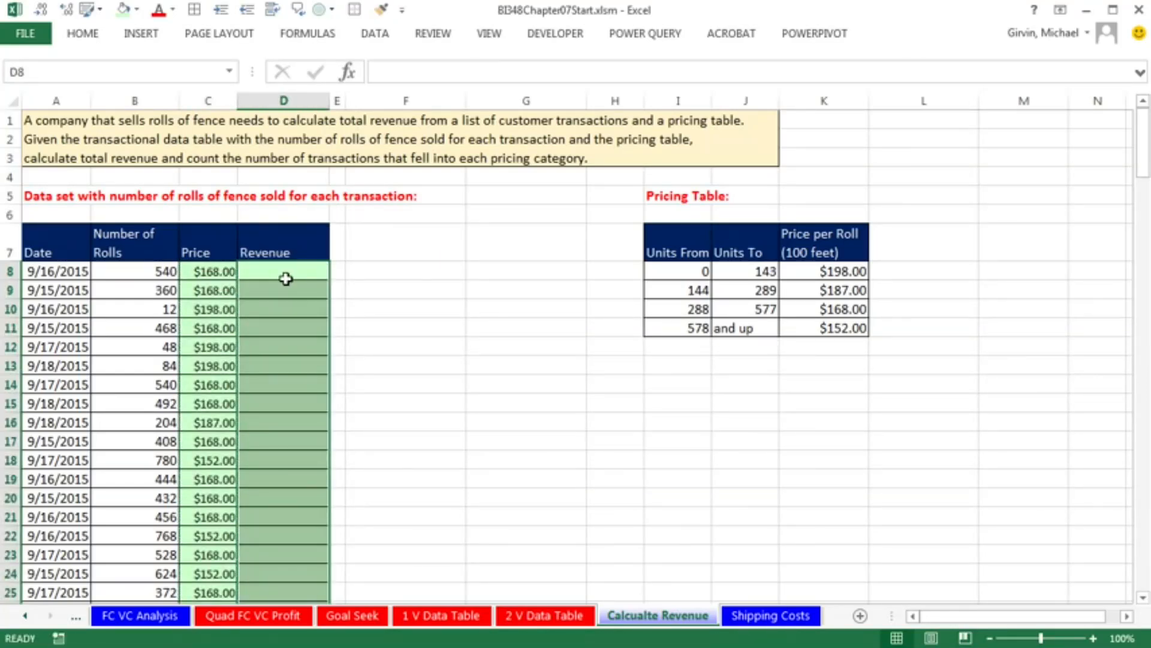
# - Enter the revenue formula =C8*B8 in D8 and fill it down the Revenue column
pyautogui.click(286, 278)
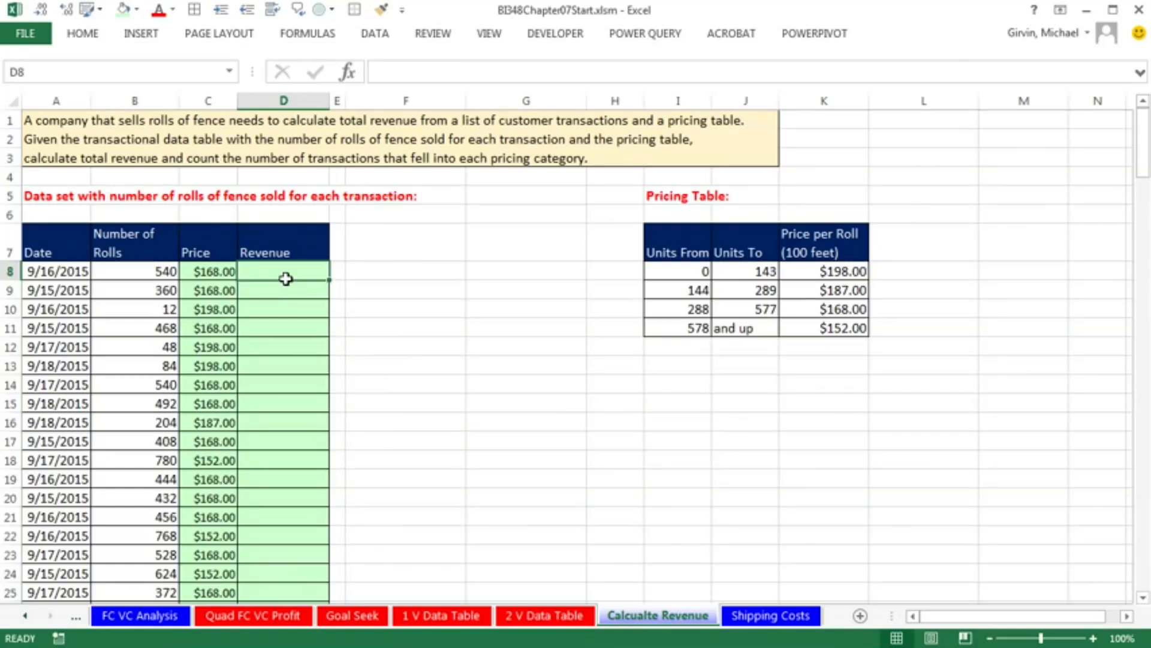
pyautogui.write('=')
pyautogui.press('Left')
pyautogui.write('*')
pyautogui.press('Left')
pyautogui.press('Left')
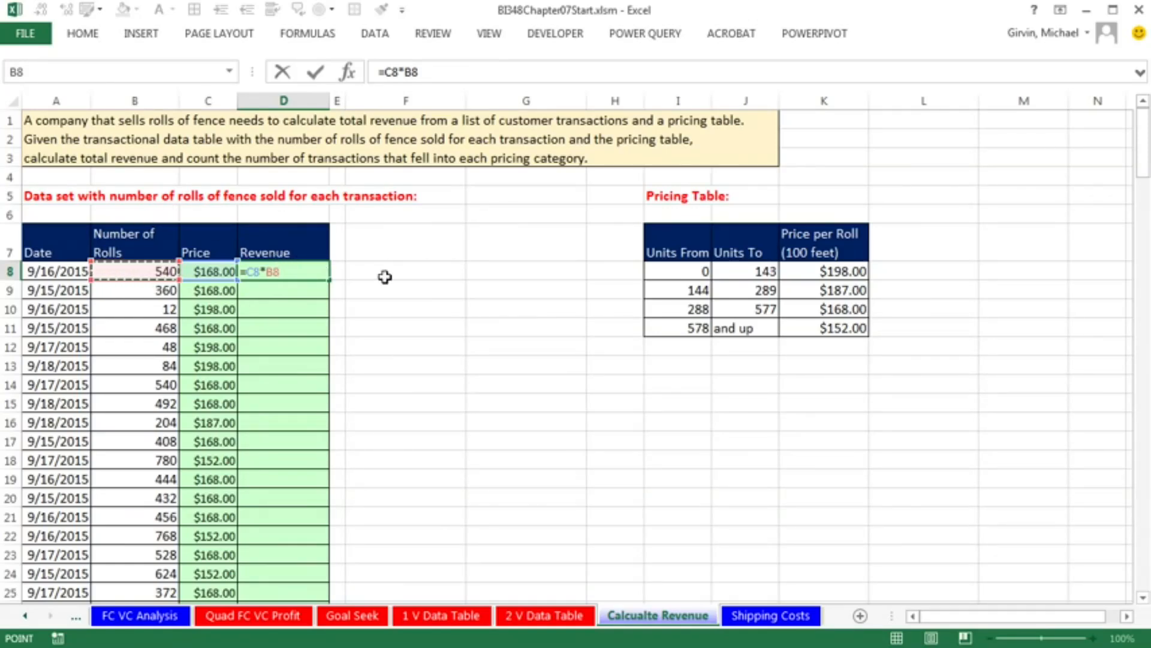
pyautogui.hotkey('ctrl', 'Return')
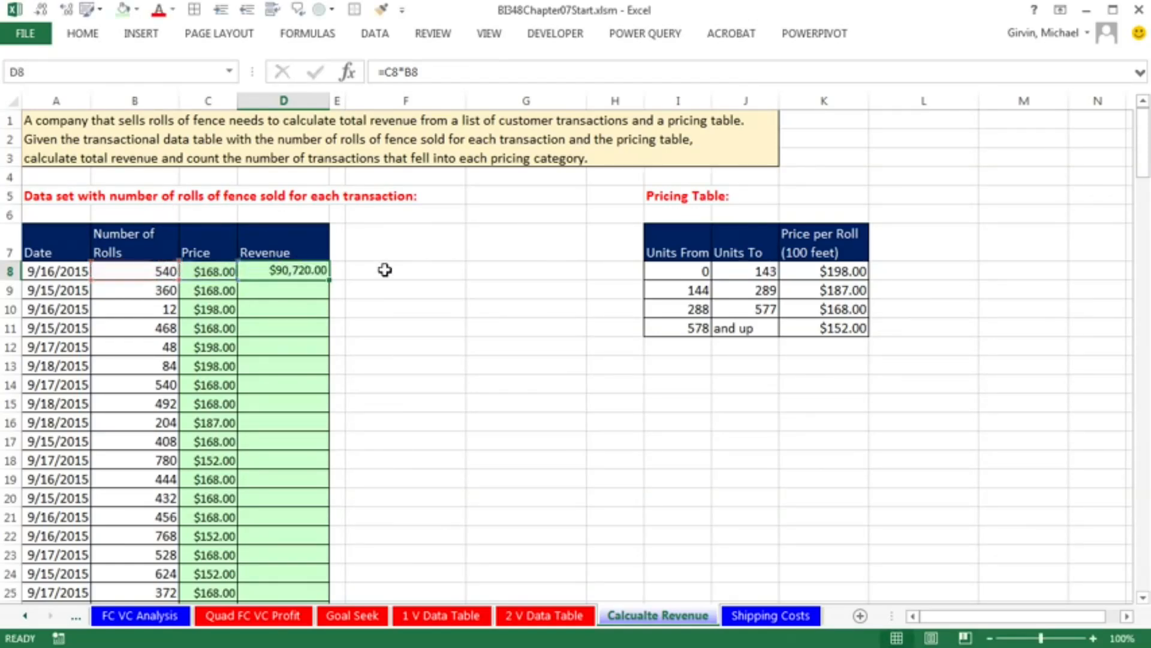
pyautogui.doubleClick(330, 281)
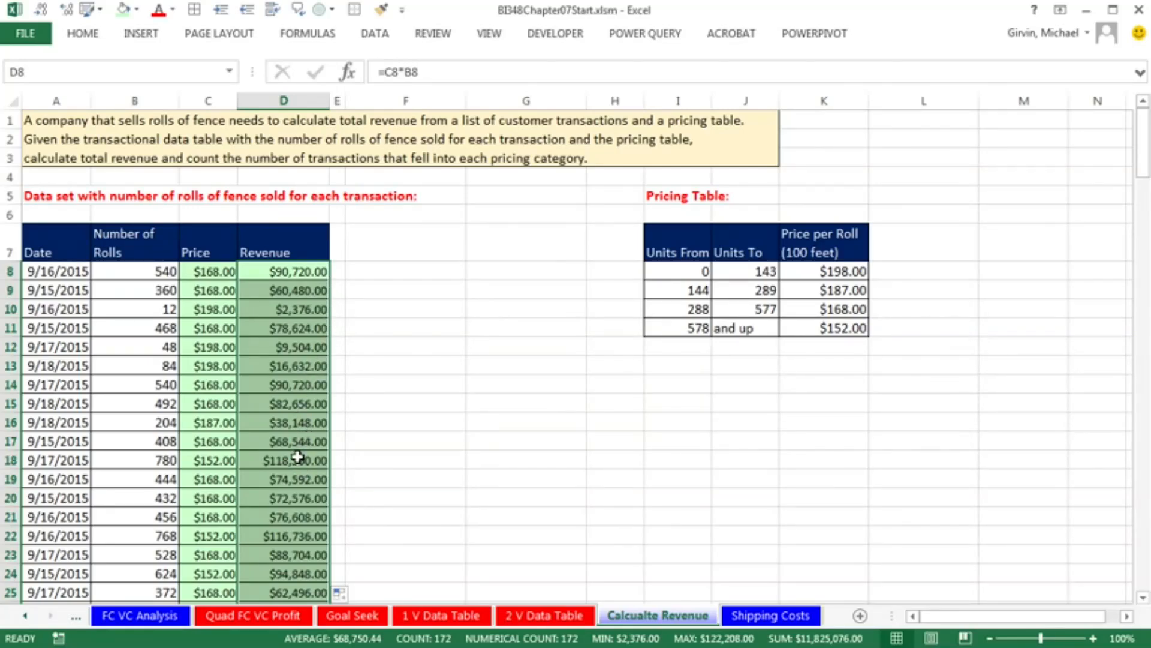
# - Check the cell references of the Revenue and Price formulas in the last data row, D179 and C179, and return to the header row
pyautogui.hotkey('ctrl', 'Down')
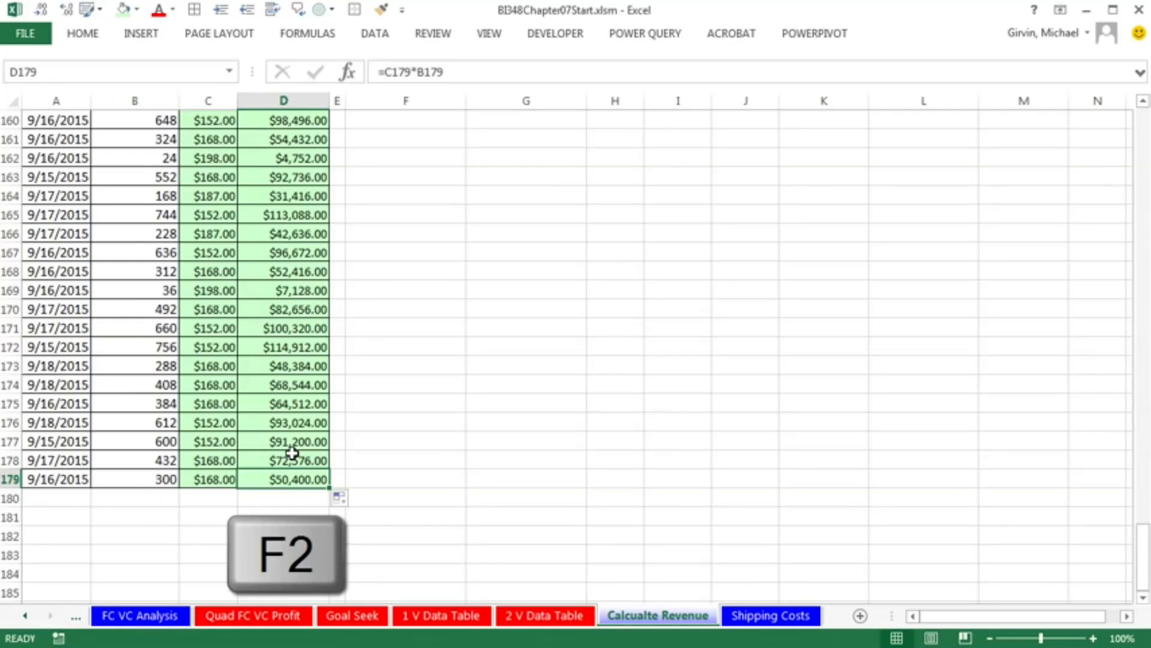
pyautogui.press('F2')
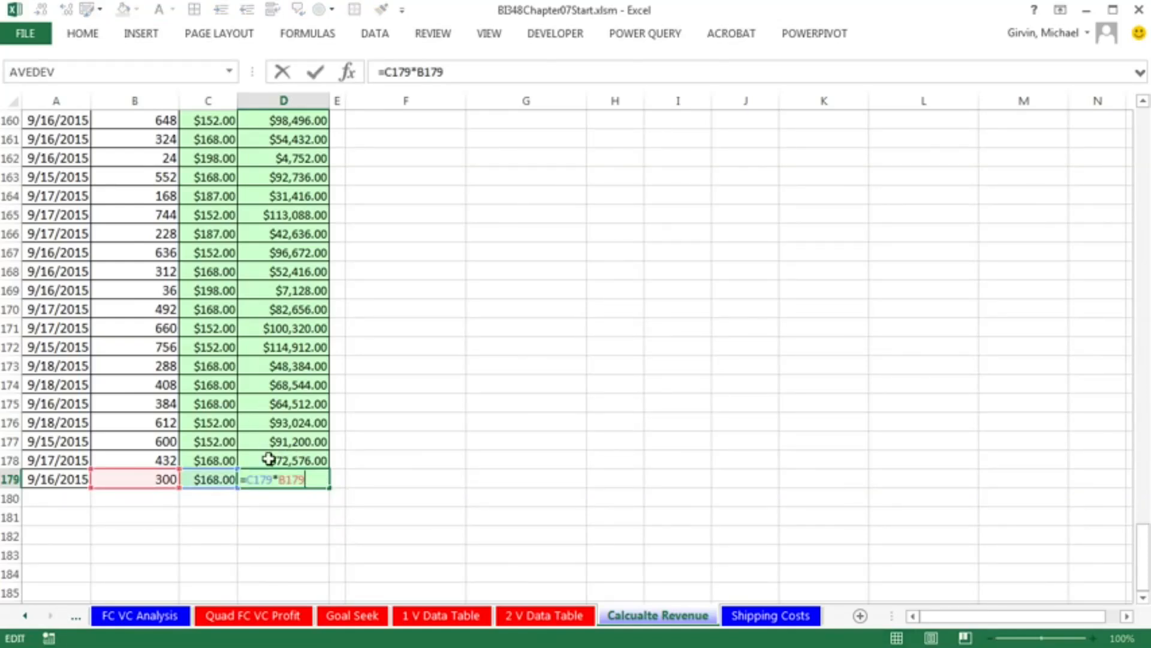
pyautogui.press('Escape')
pyautogui.click(210, 477)
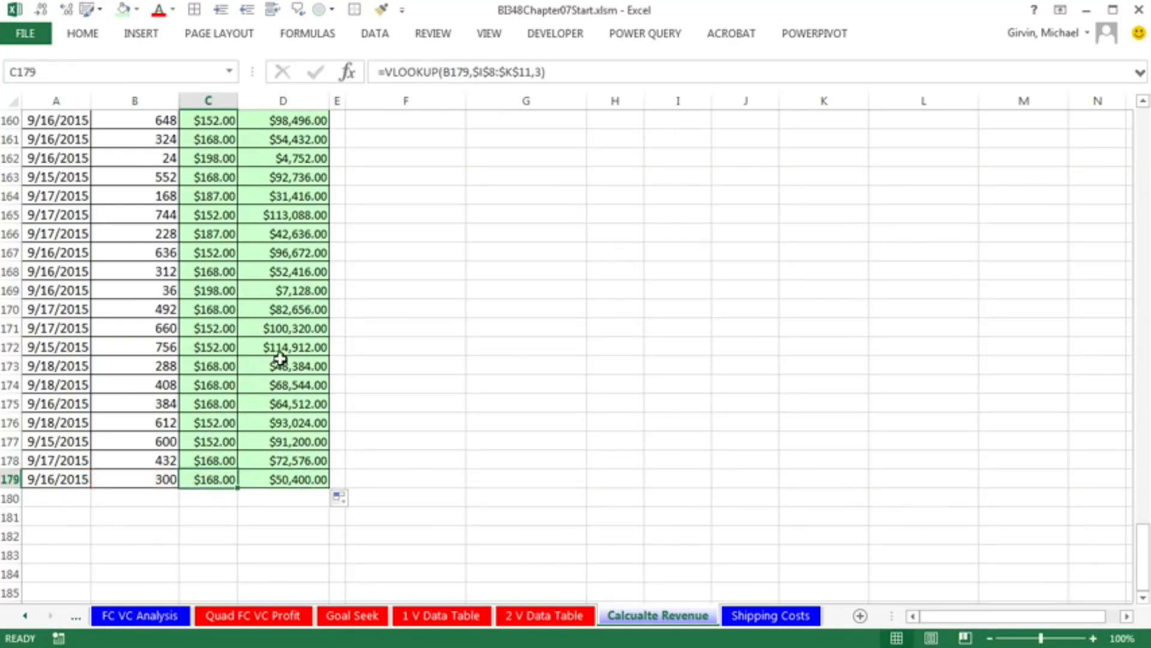
pyautogui.press('F2')
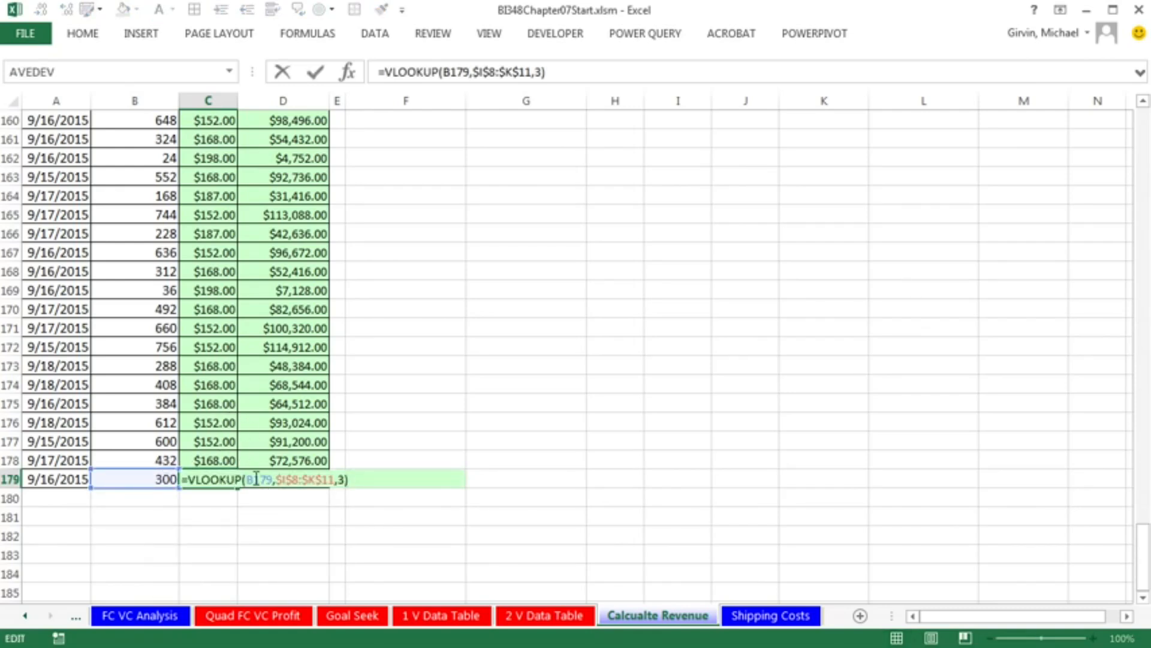
pyautogui.press('Escape')
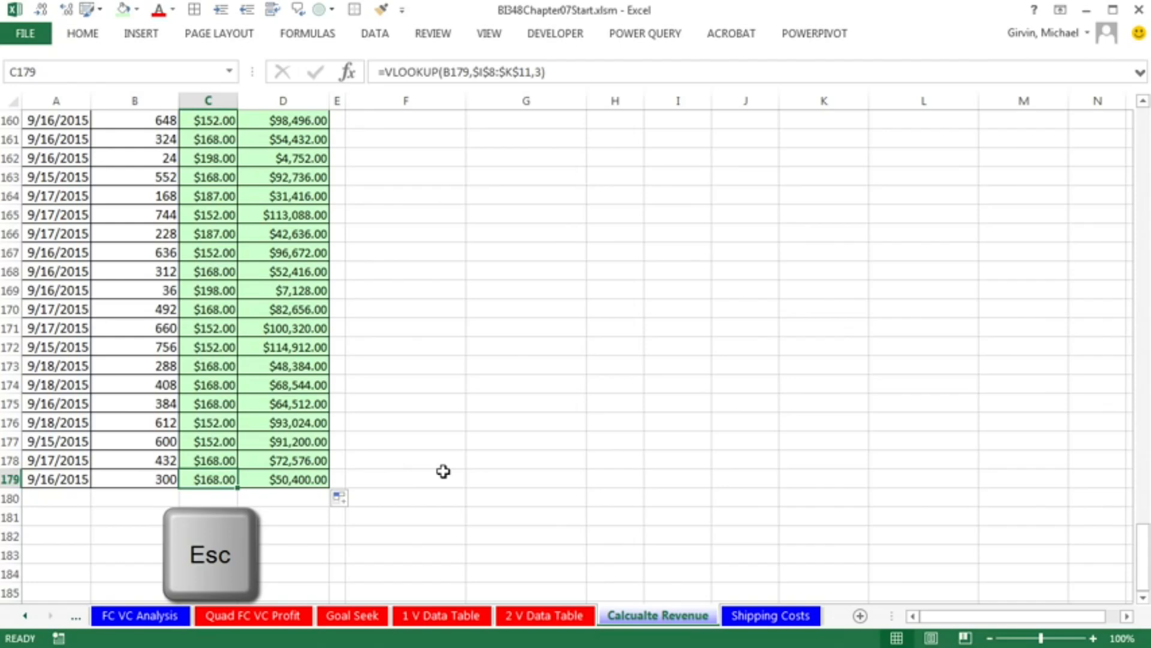
pyautogui.hotkey('ctrl', 'Up')
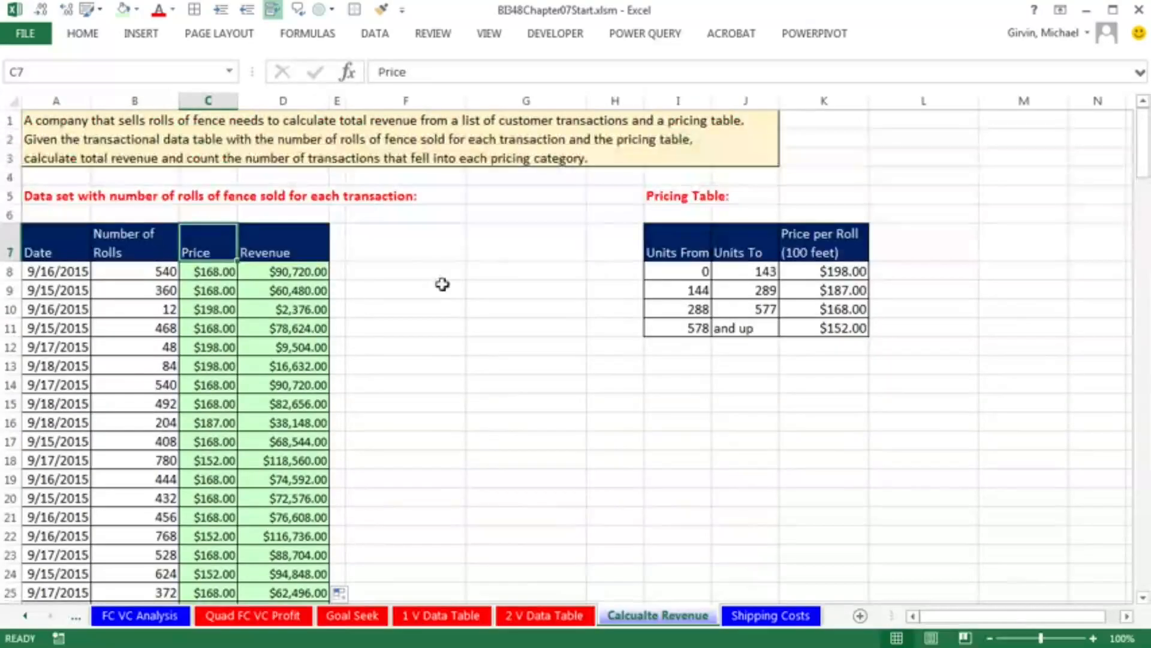
# - Copy the header and cell formatting of D7:D8 onto F7:F8 and G7:G8
pyautogui.click(402, 231)
pyautogui.moveTo(291, 237); pyautogui.dragTo(290, 262)
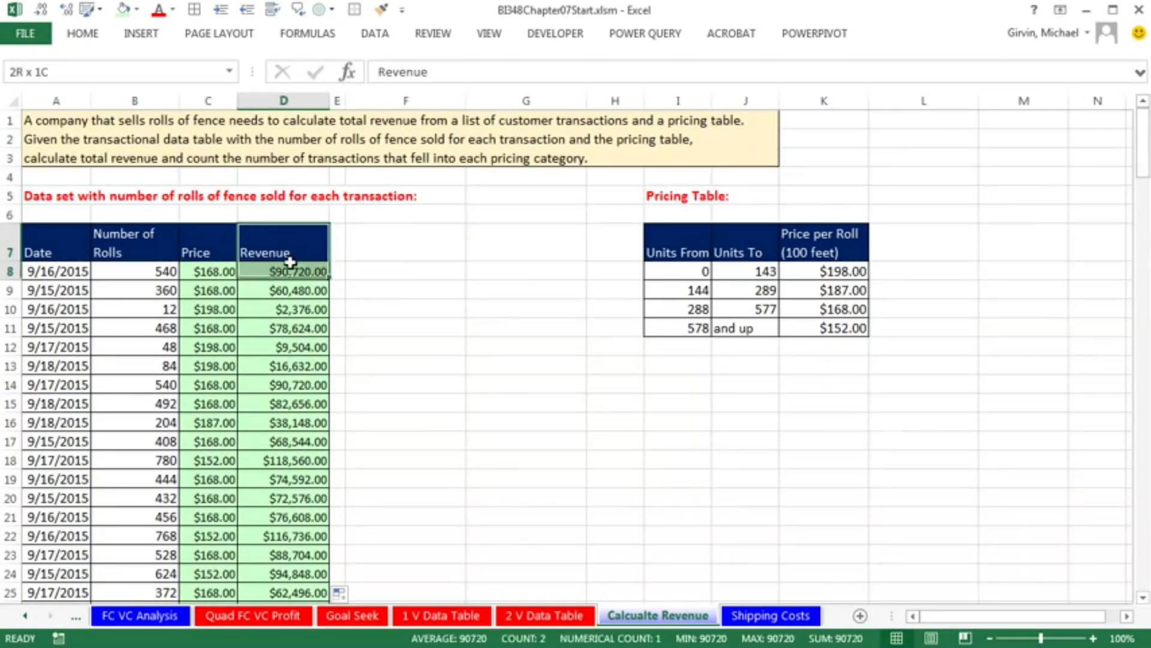
pyautogui.rightClick(298, 244)
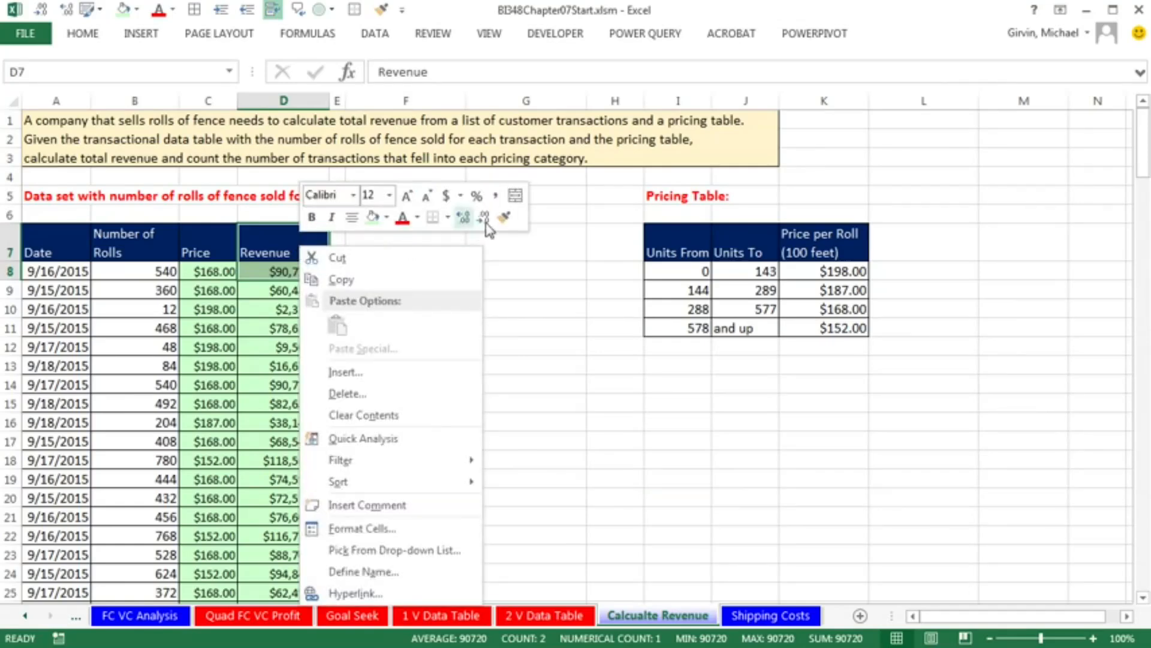
pyautogui.click(505, 218)
pyautogui.click(406, 249)
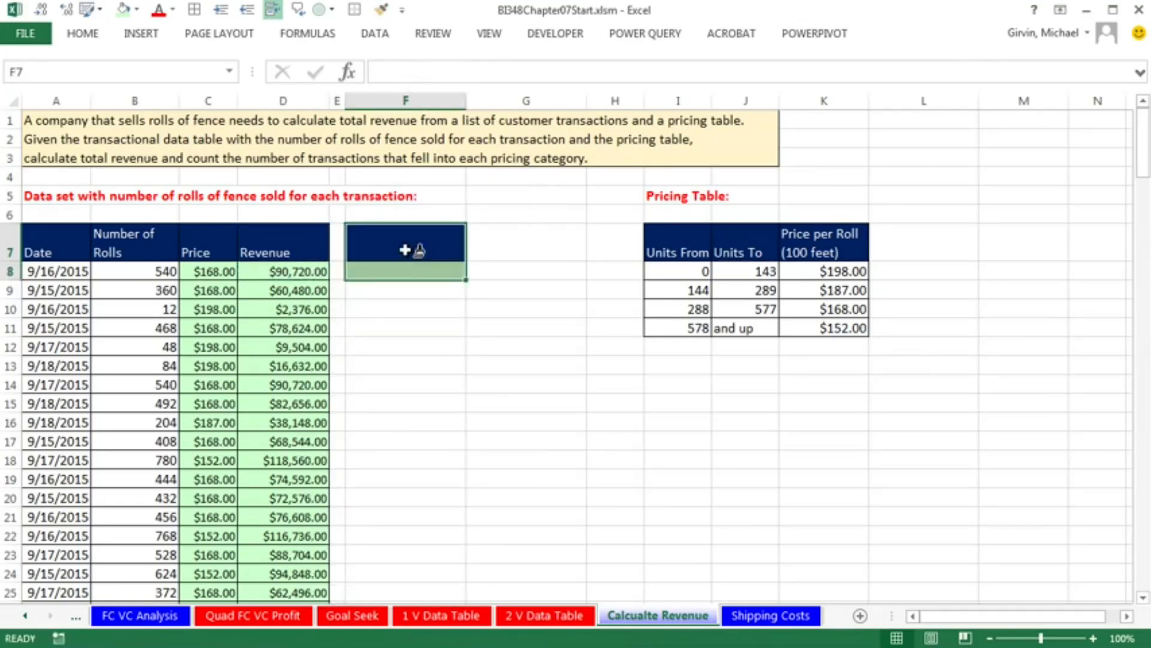
pyautogui.rightClick(405, 249)
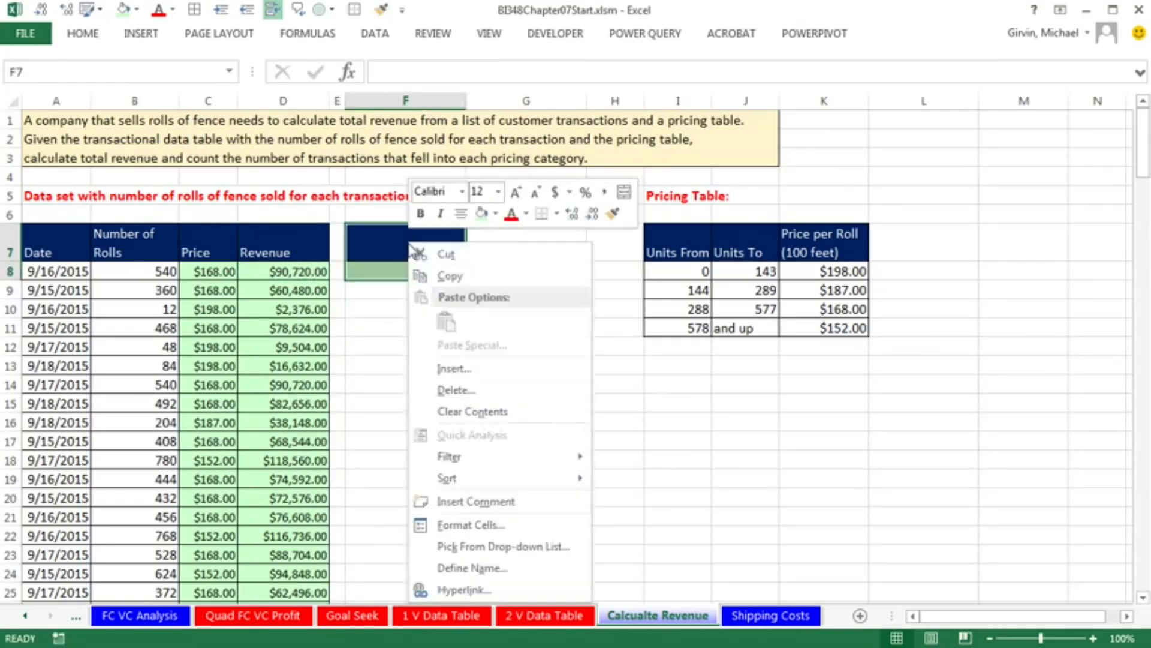
pyautogui.click(612, 214)
pyautogui.click(519, 248)
# - Enter the two-line header "Total Revenue" / "Helper Column" in F7
pyautogui.click(407, 247)
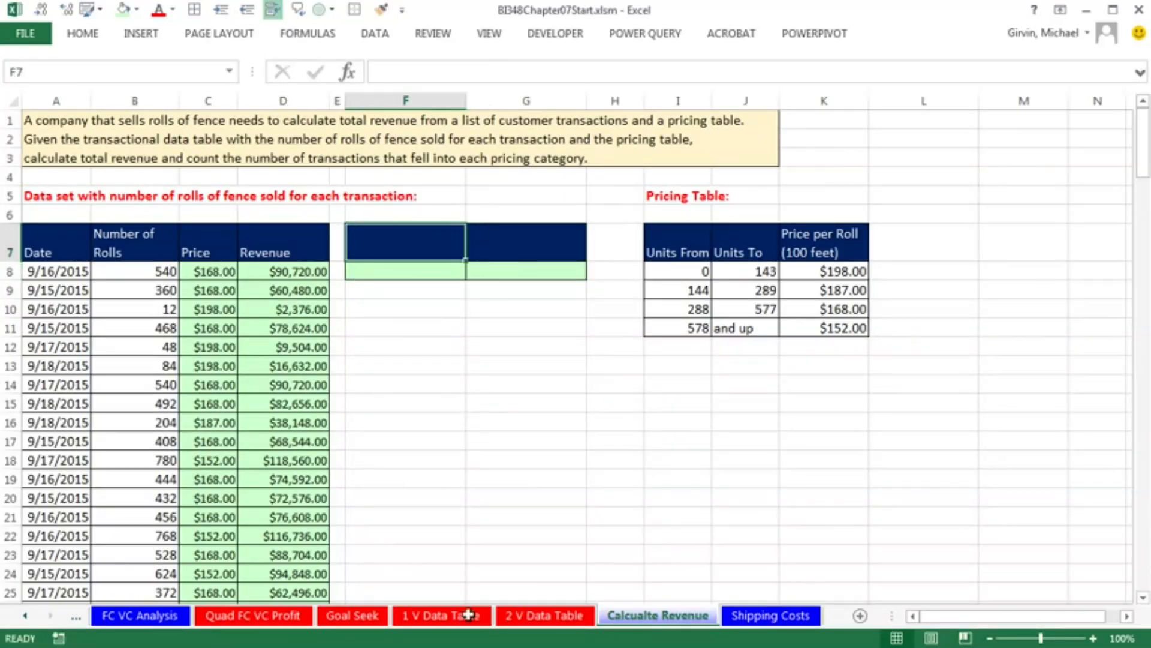
pyautogui.write('Total Revenue')
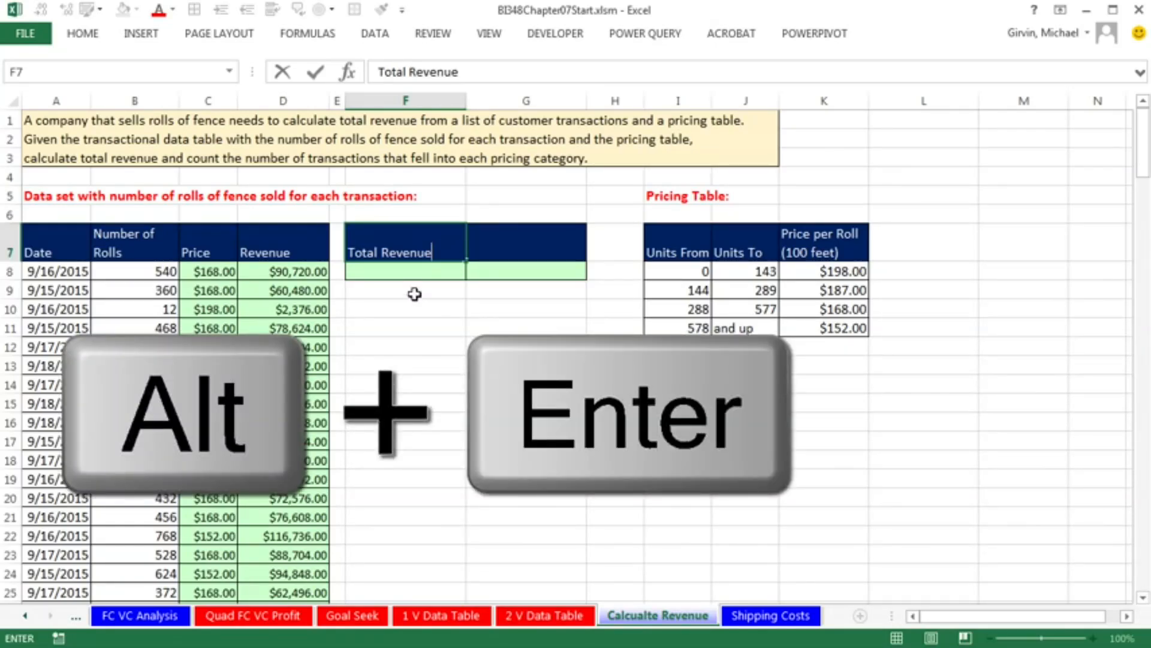
pyautogui.hotkey('alt', 'Return')
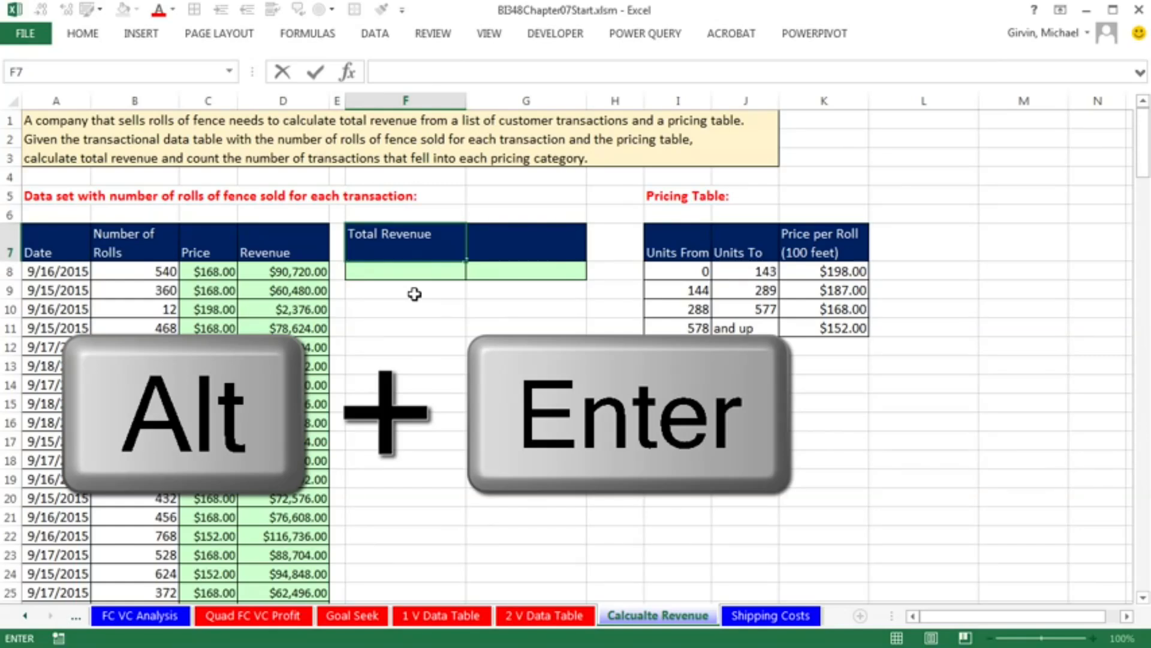
pyautogui.write('Helper Column')
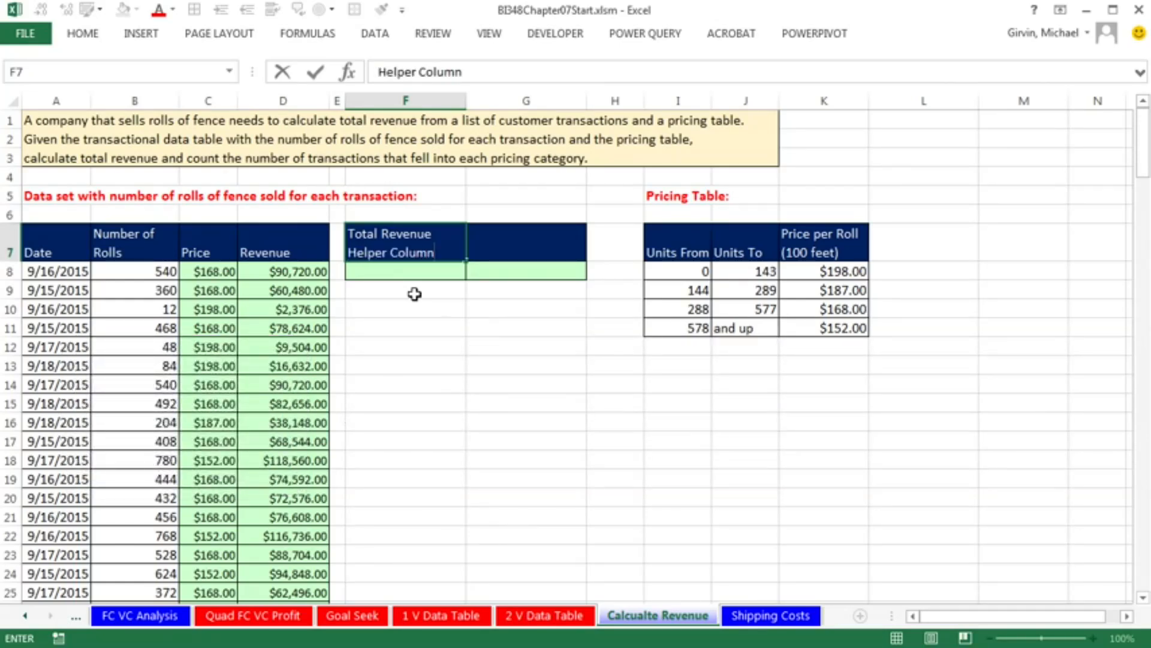
pyautogui.press('Return')
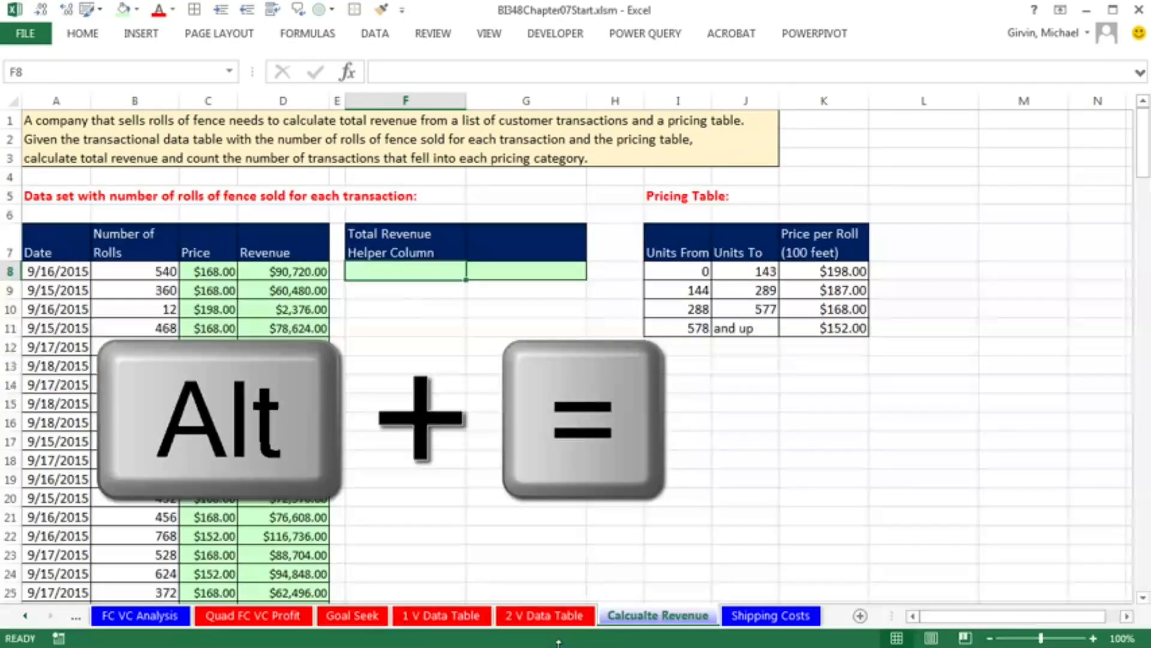
# - Total the Revenue column in F8 with the formula =SUM(D8:D179)
pyautogui.hotkey('alt', '=')
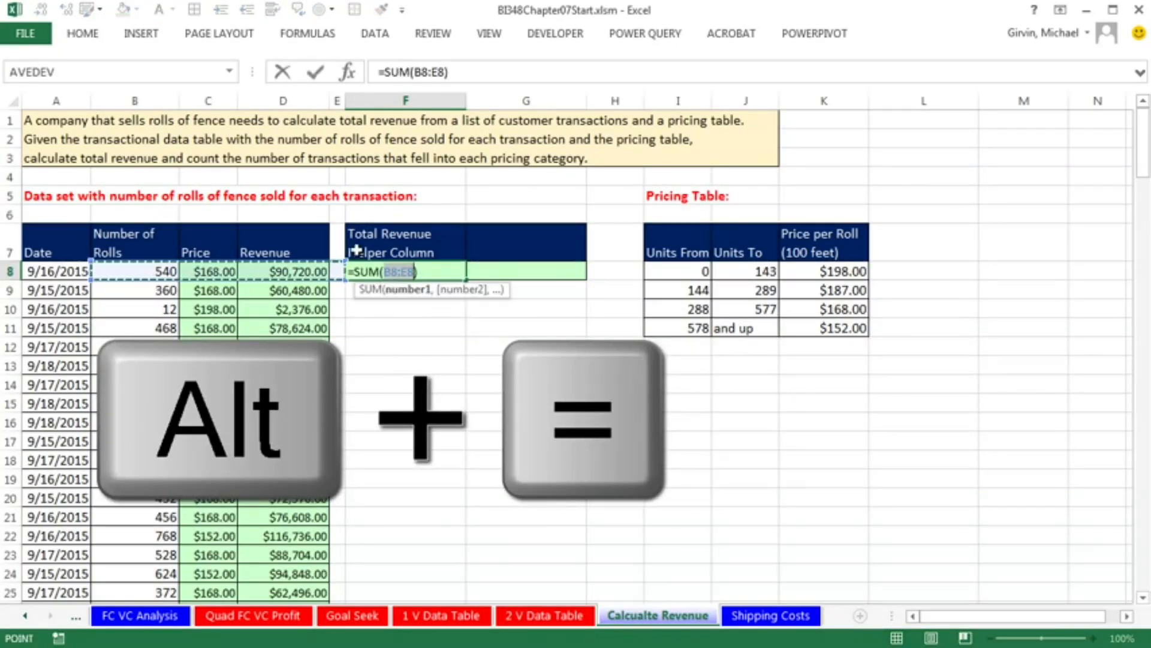
pyautogui.click(297, 273)
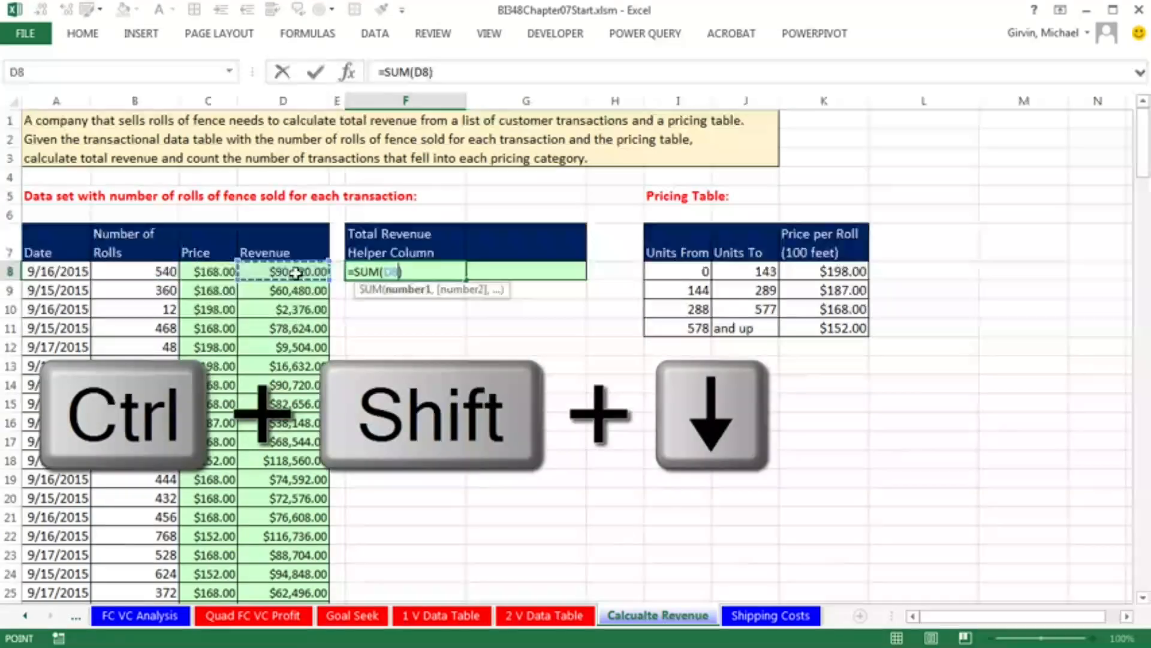
pyautogui.hotkey('ctrl', 'shift', 'Down')
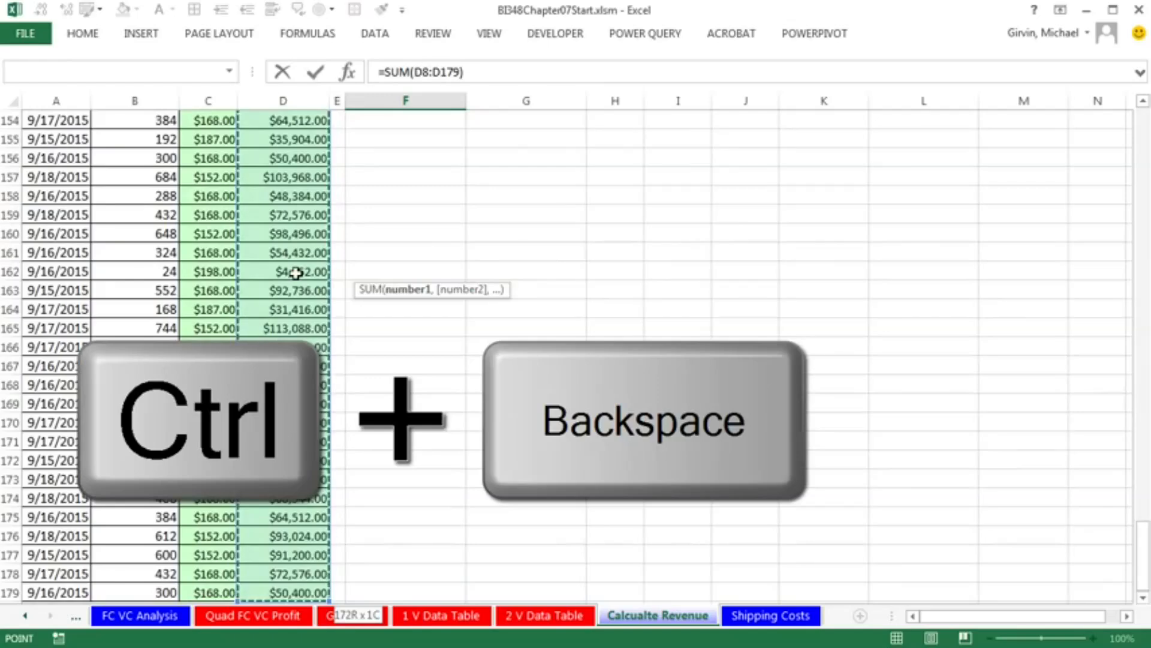
pyautogui.hotkey('ctrl', 'BackSpace')
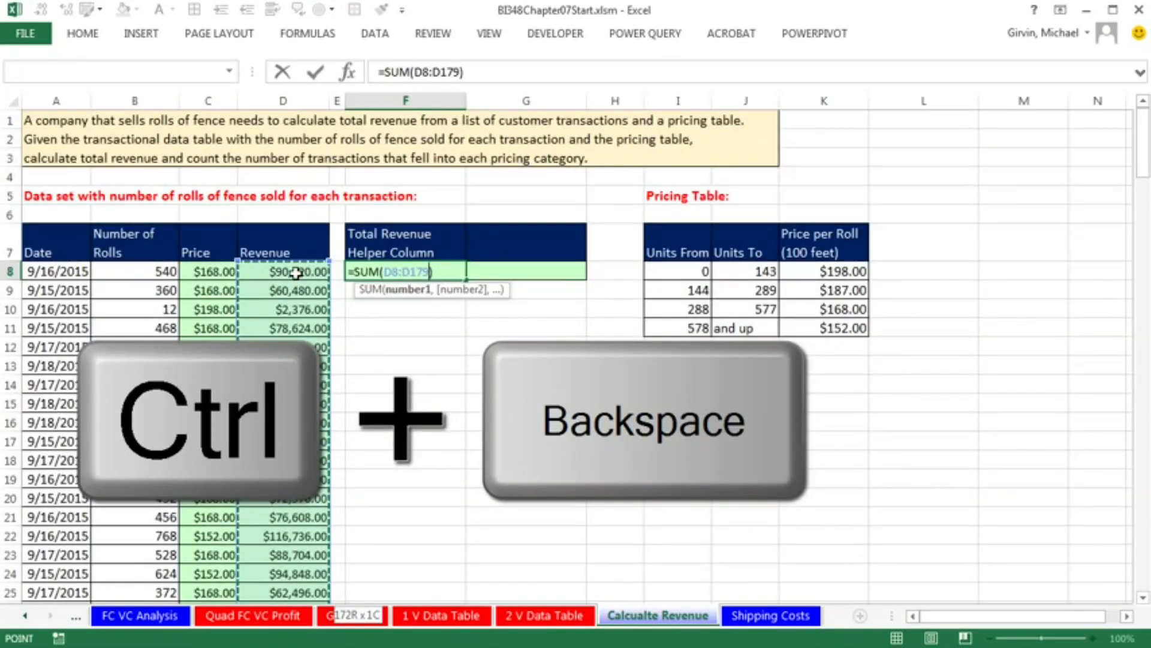
pyautogui.hotkey('ctrl', 'Return')
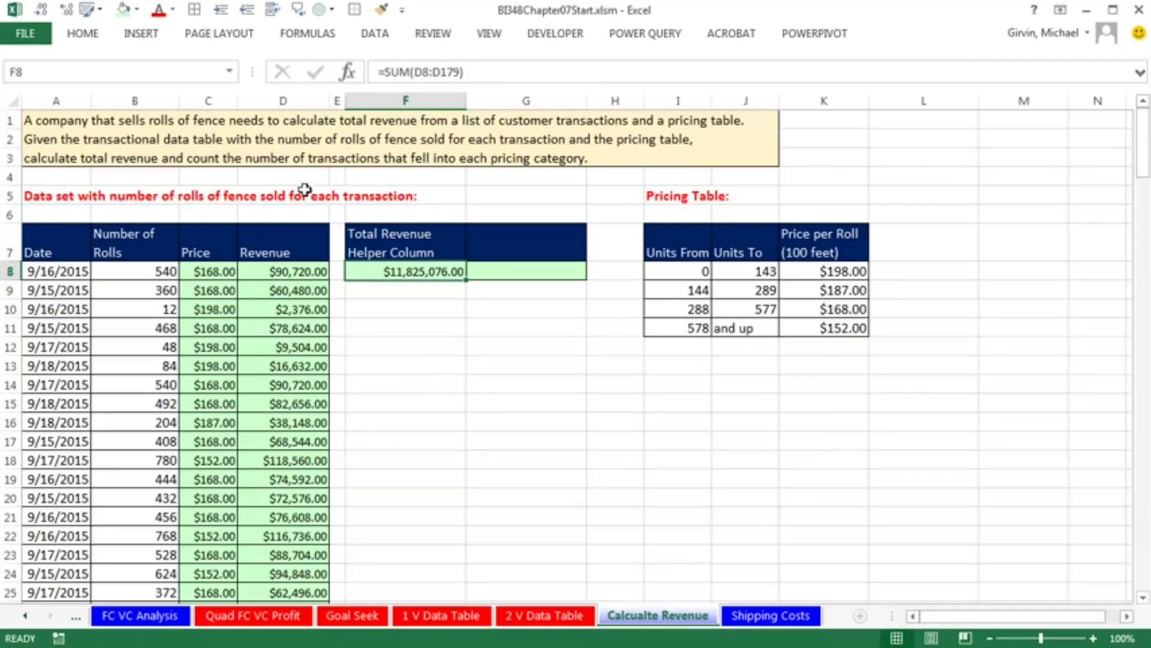
# - Widen column E, enter =LOOKUP(B8,$I$8:$K$11) in E8 and fill it down alongside the transaction rows
pyautogui.moveTo(346, 101); pyautogui.dragTo(431, 100)
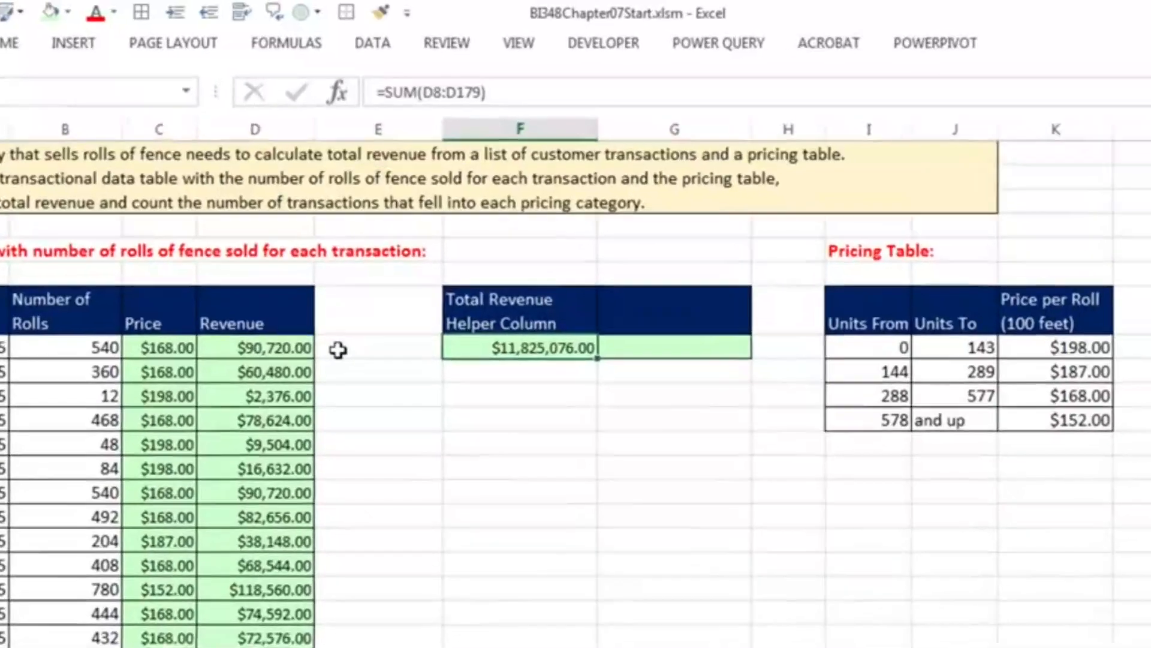
pyautogui.click(347, 270)
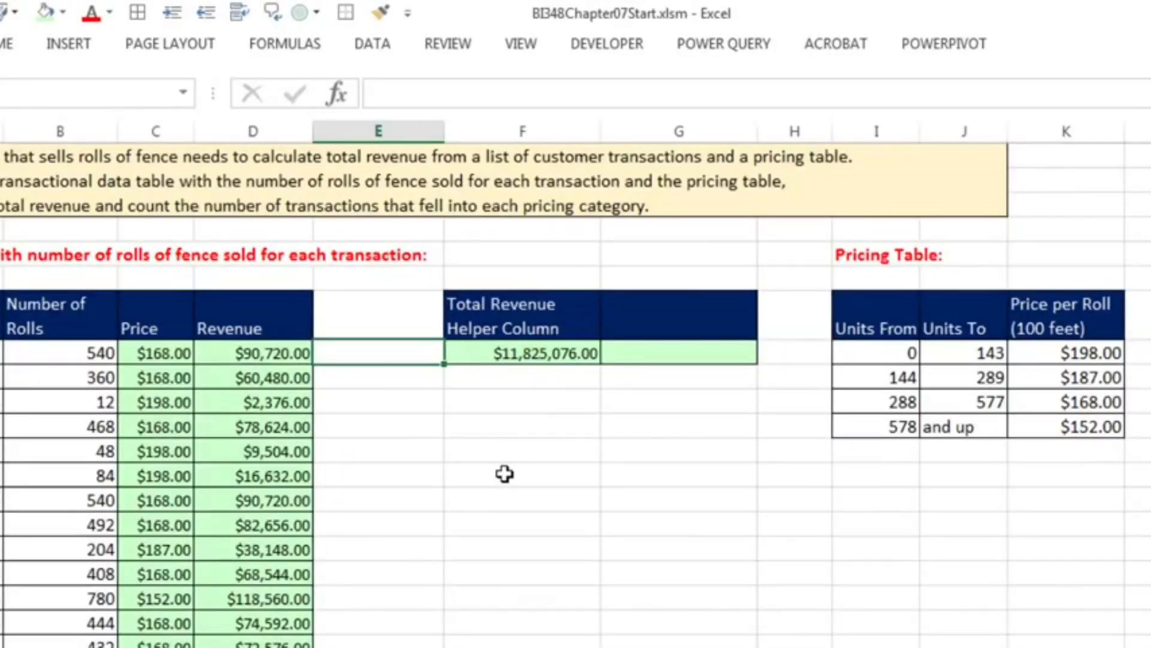
pyautogui.write('=loo')
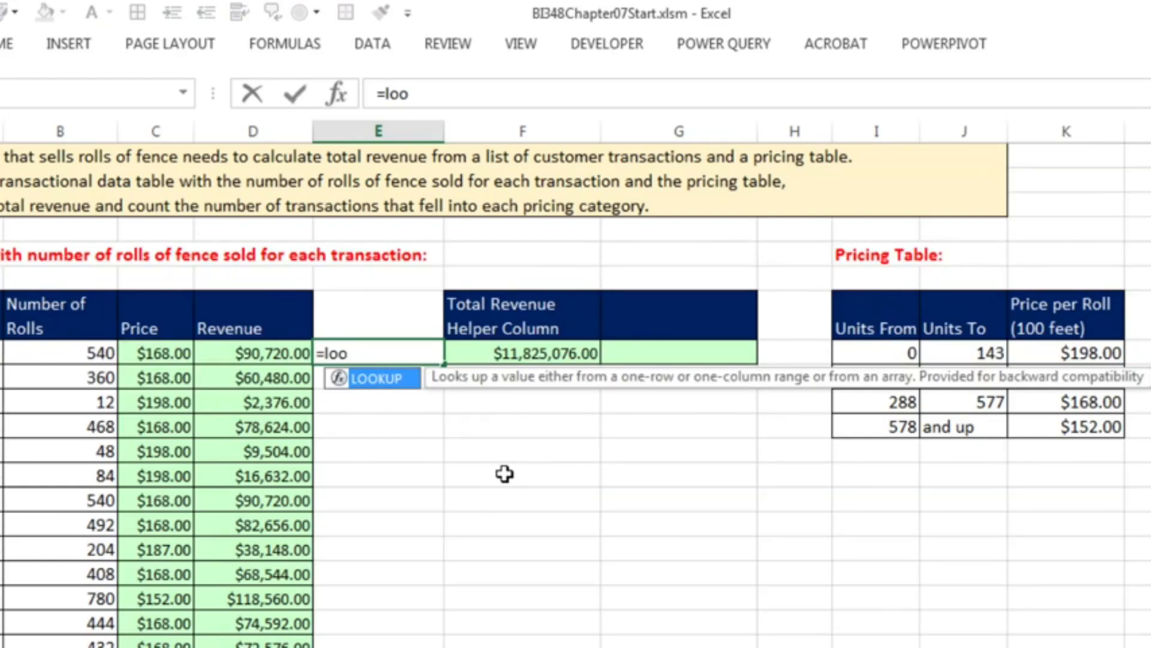
pyautogui.press('Tab')
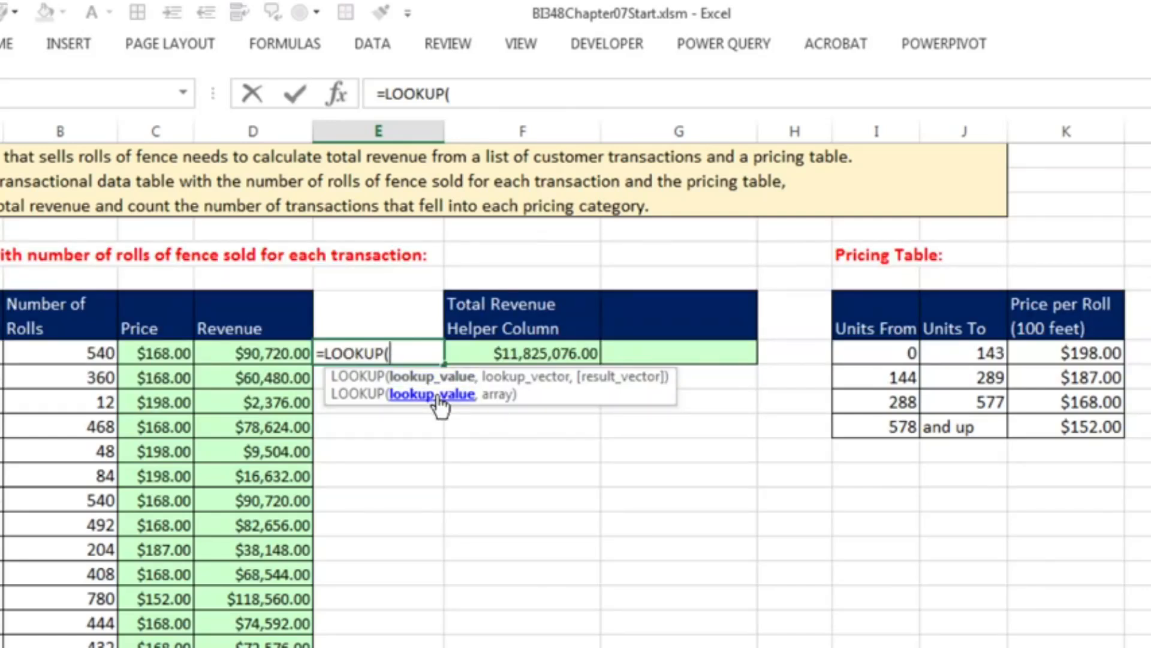
pyautogui.click(83, 351)
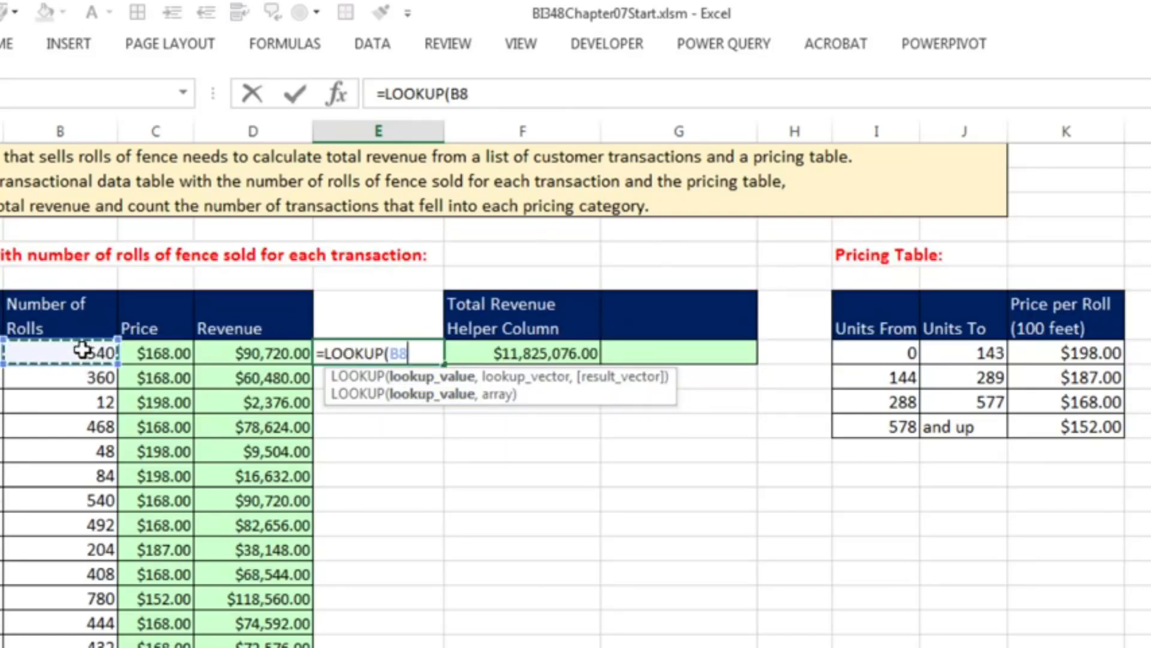
pyautogui.write(',')
pyautogui.moveTo(858, 354); pyautogui.dragTo(1058, 427)
pyautogui.press('F4')
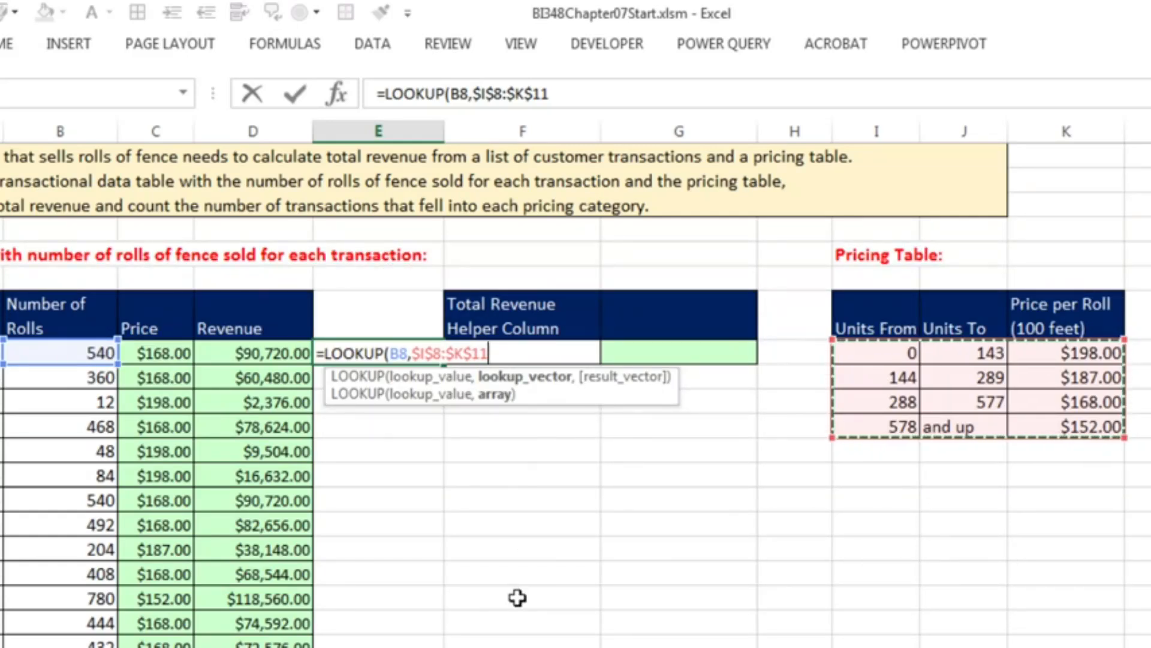
pyautogui.write(')')
pyautogui.hotkey('ctrl', 'Return')
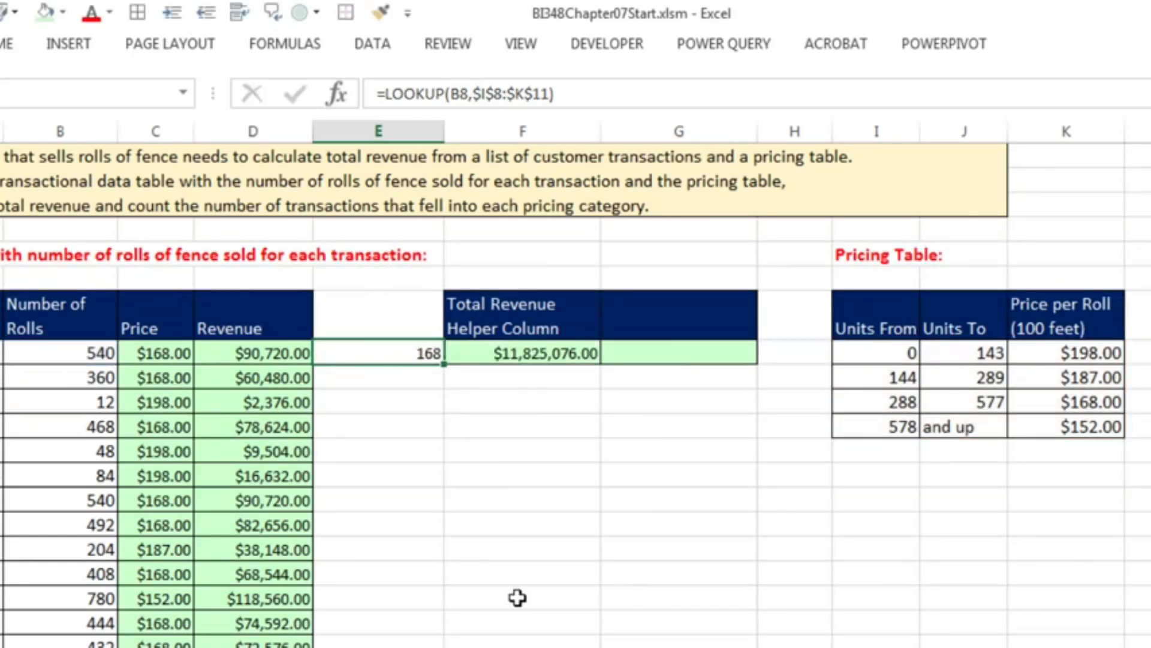
pyautogui.doubleClick(444, 366)
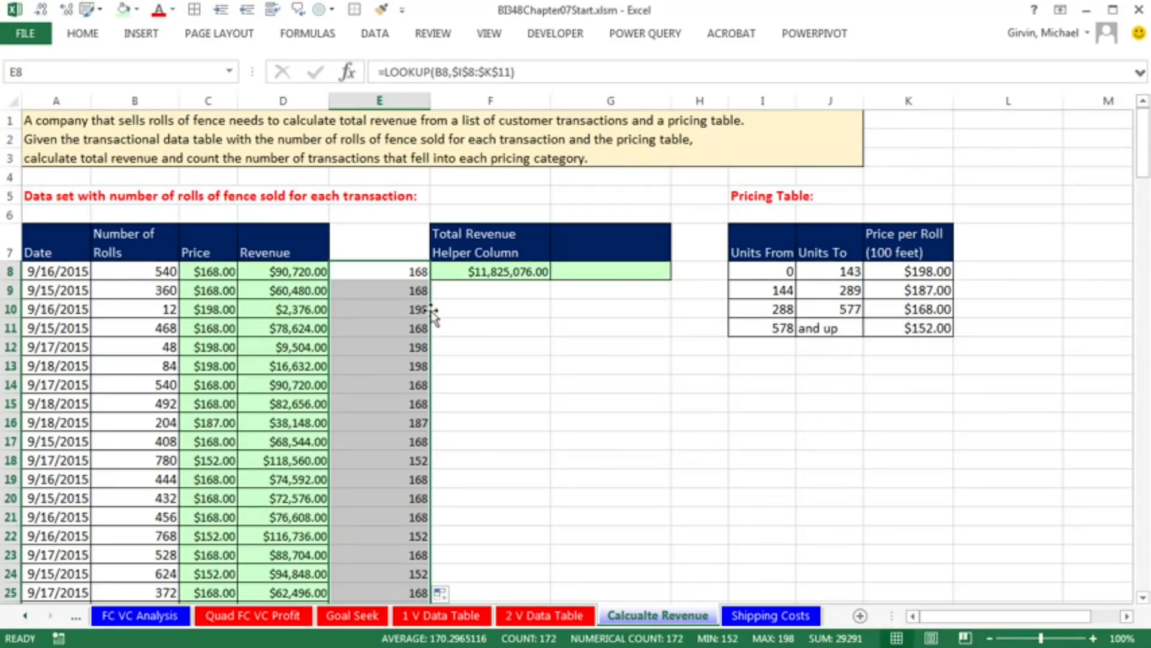
# - Move the filled LOOKUP cells from column E to column M starting at M7, and label them "LOOKUP to get Price:" in M6
pyautogui.moveTo(432, 324); pyautogui.dragTo(1092, 323)
pyautogui.click(1126, 616)
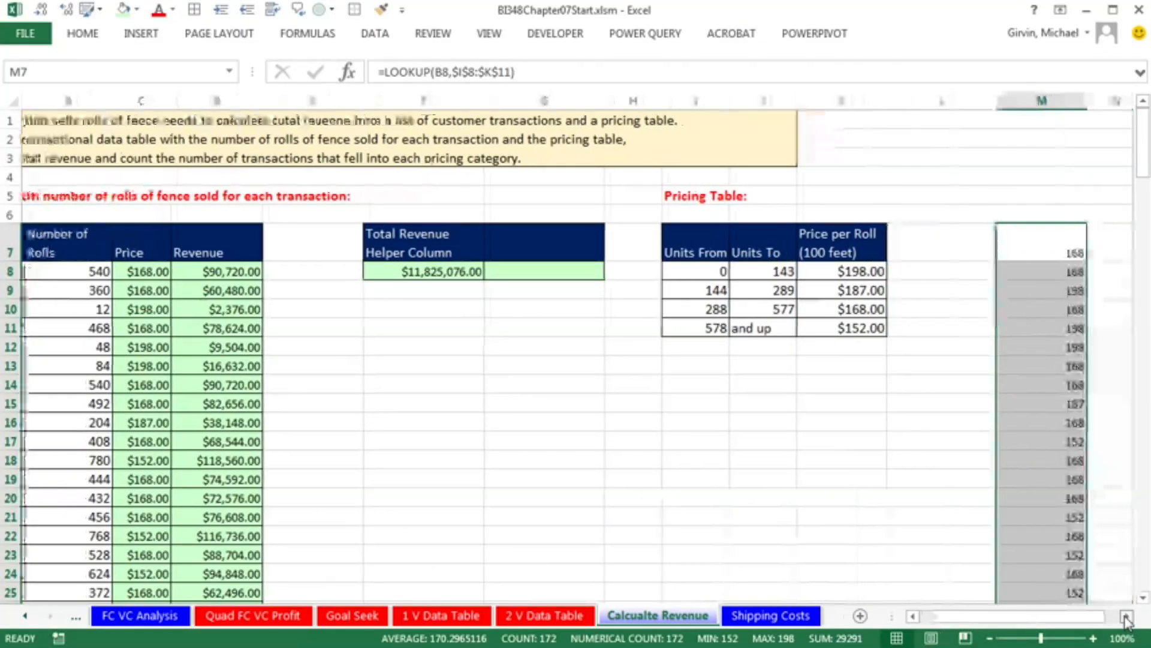
pyautogui.click(880, 216)
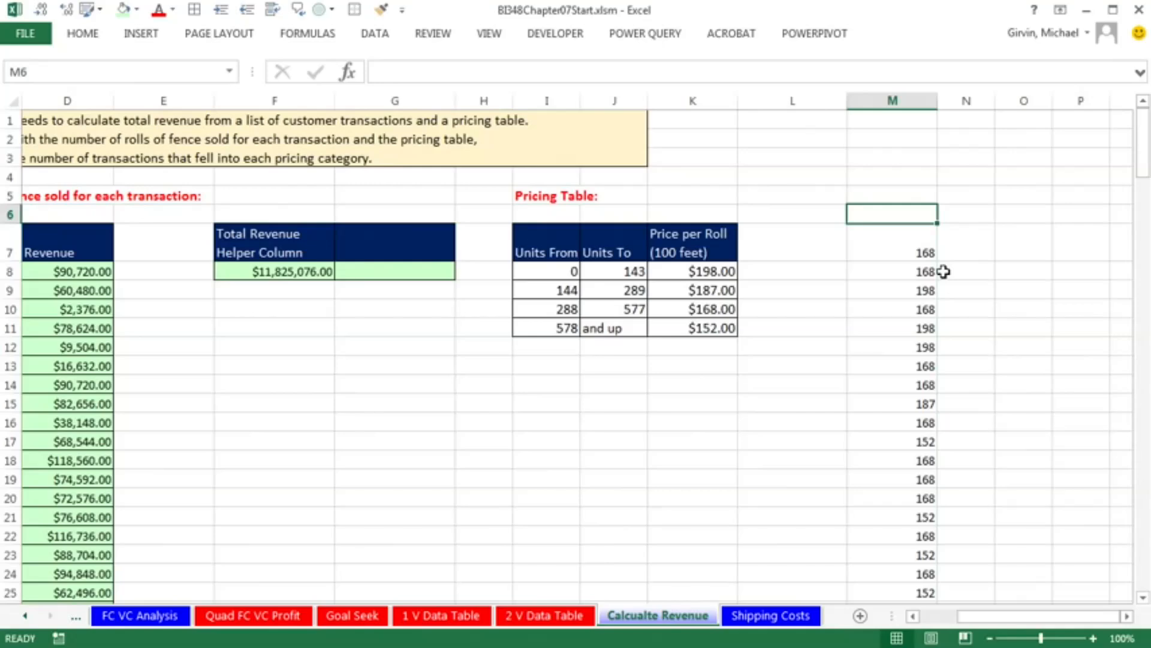
pyautogui.write('LOOKUP to get Price:')
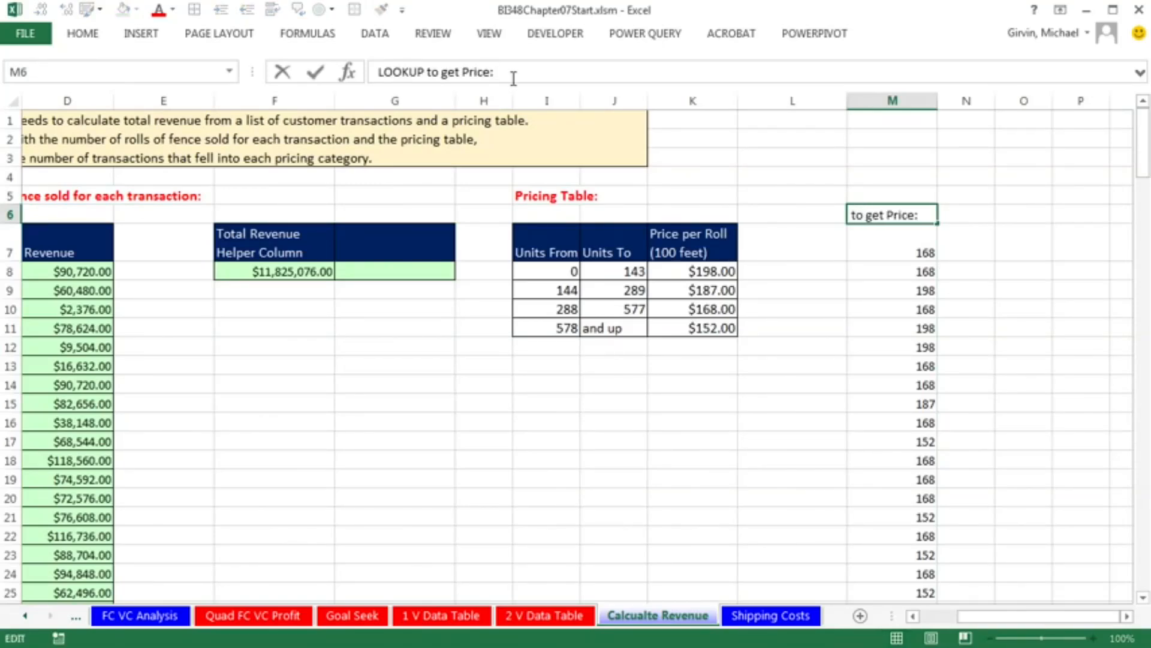
pyautogui.press('Return')
# - Narrow column E back to a thin spacer between the transaction table and the total revenue cells
pyautogui.moveTo(982, 617); pyautogui.dragTo(923, 618)
pyautogui.moveTo(428, 102); pyautogui.dragTo(353, 112)
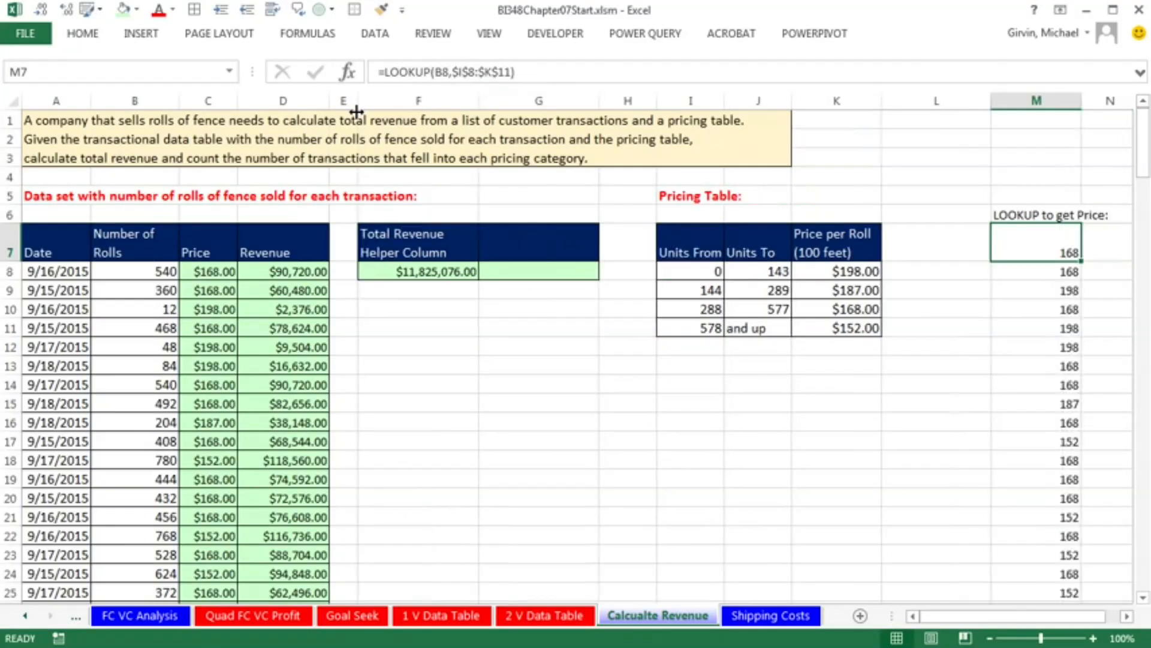
pyautogui.click(501, 271)
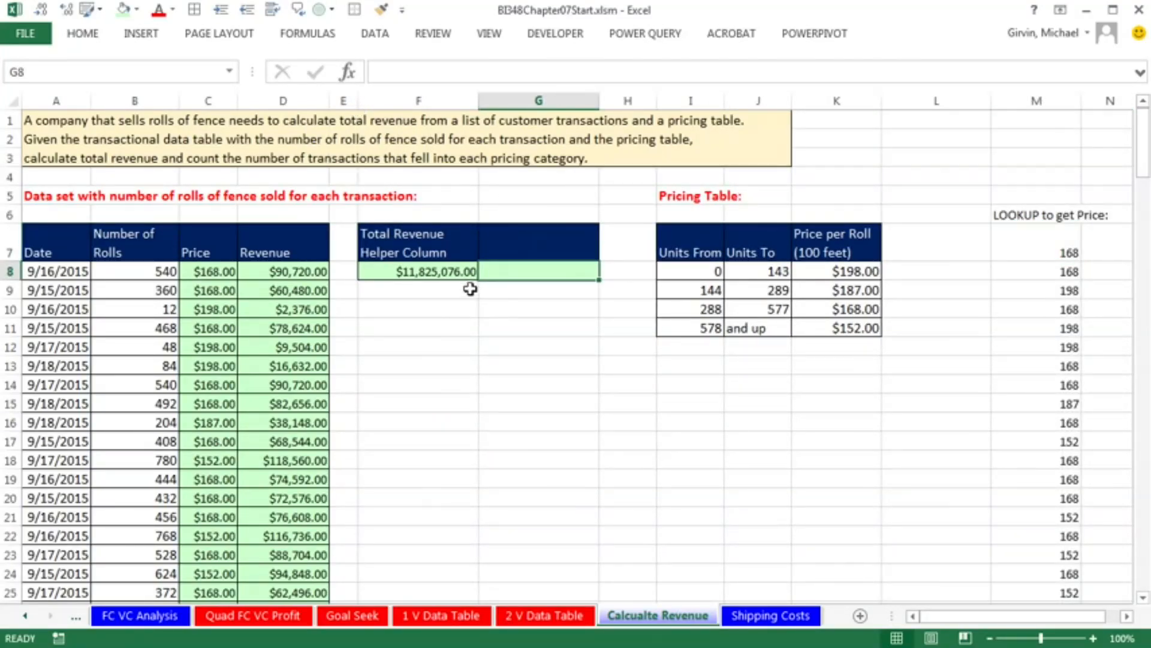
# - Copy the F7 header to G7 and change its second line to "Single Cell Formula"
pyautogui.click(453, 253)
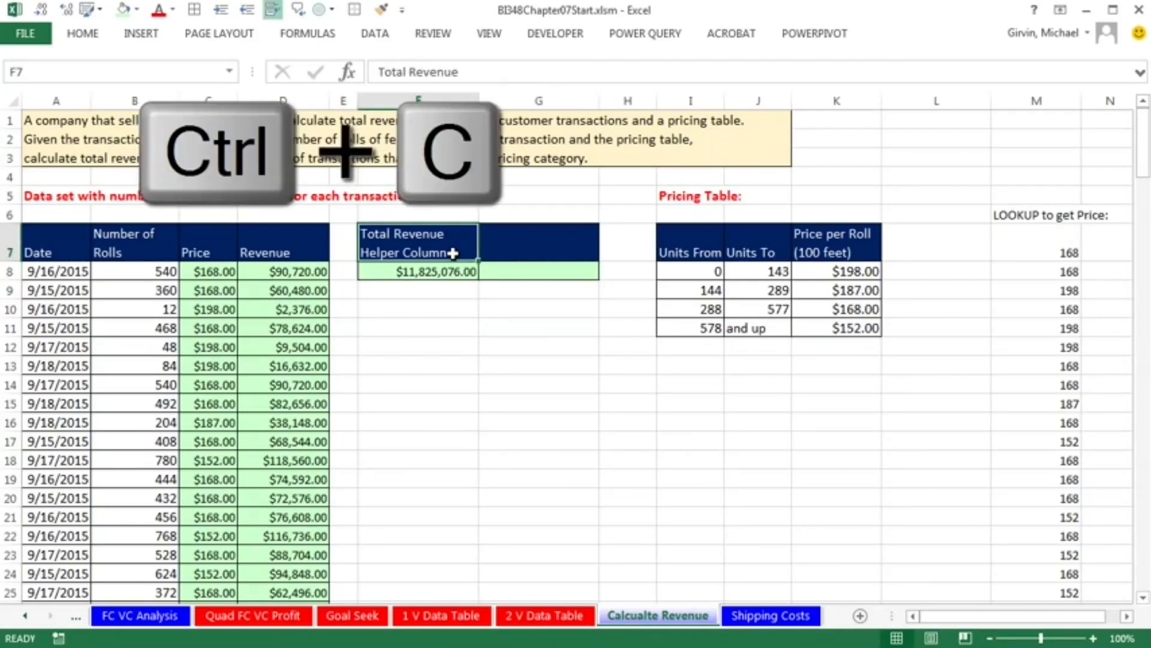
pyautogui.hotkey('ctrl', 'c')
pyautogui.click(539, 250)
pyautogui.hotkey('ctrl', 'v')
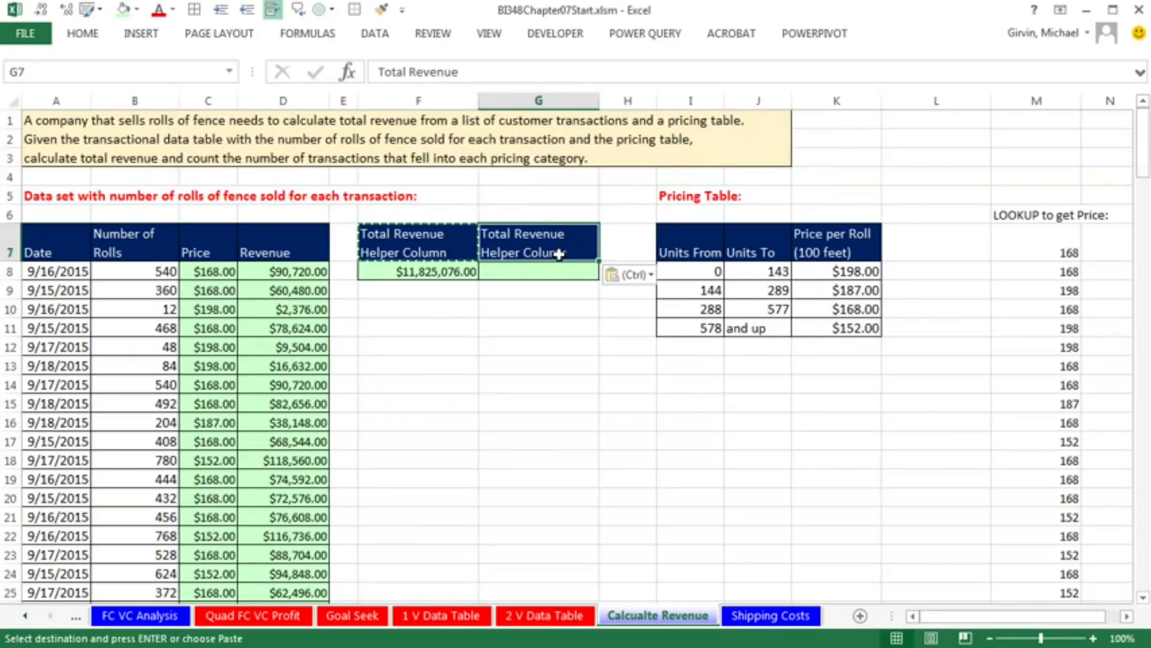
pyautogui.doubleClick(566, 253)
pyautogui.moveTo(566, 253); pyautogui.dragTo(432, 254)
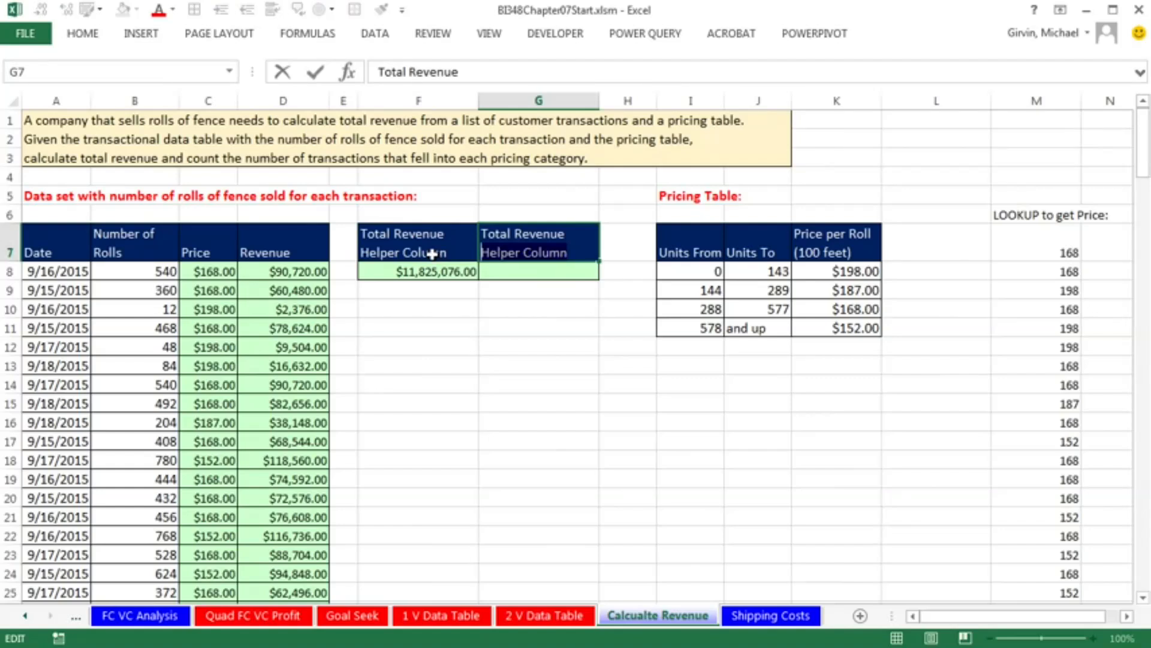
pyautogui.write('Sing')
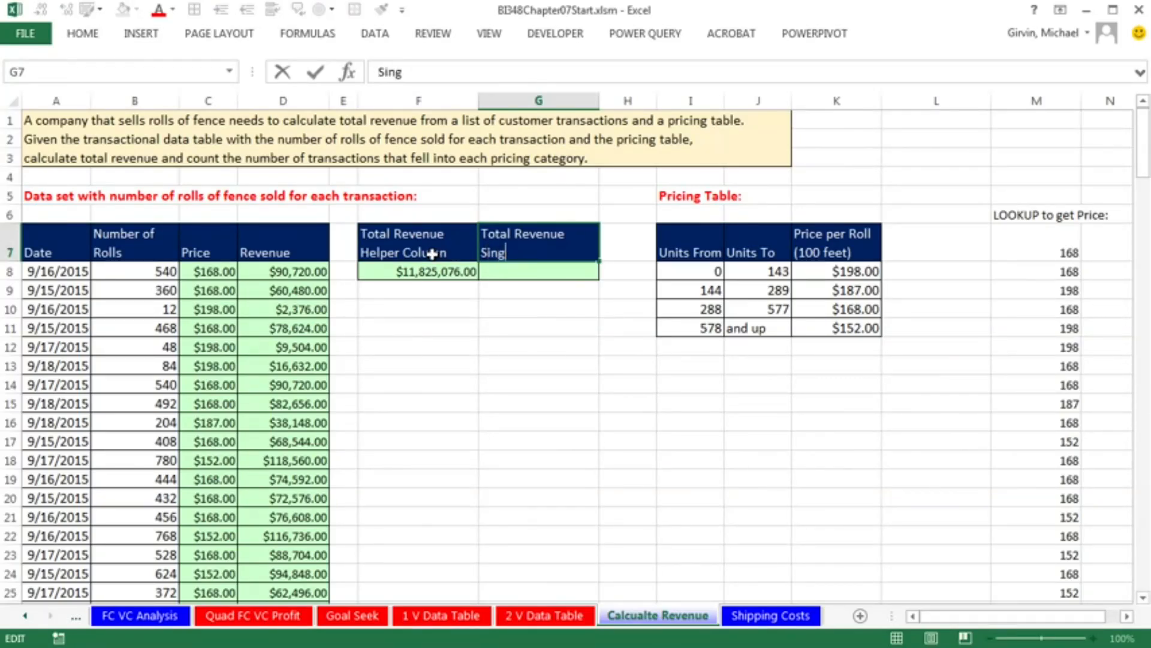
pyautogui.write('le Cell Formula')
pyautogui.hotkey('ctrl', 'Return')
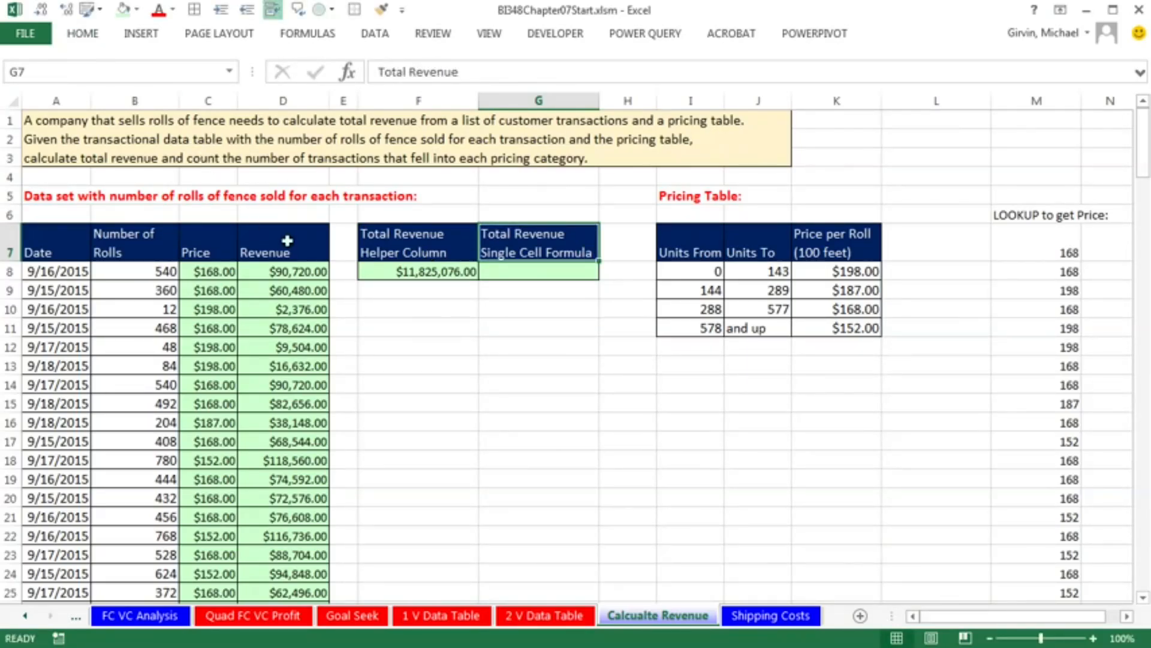
pyautogui.moveTo(135, 236); pyautogui.dragTo(134, 390)
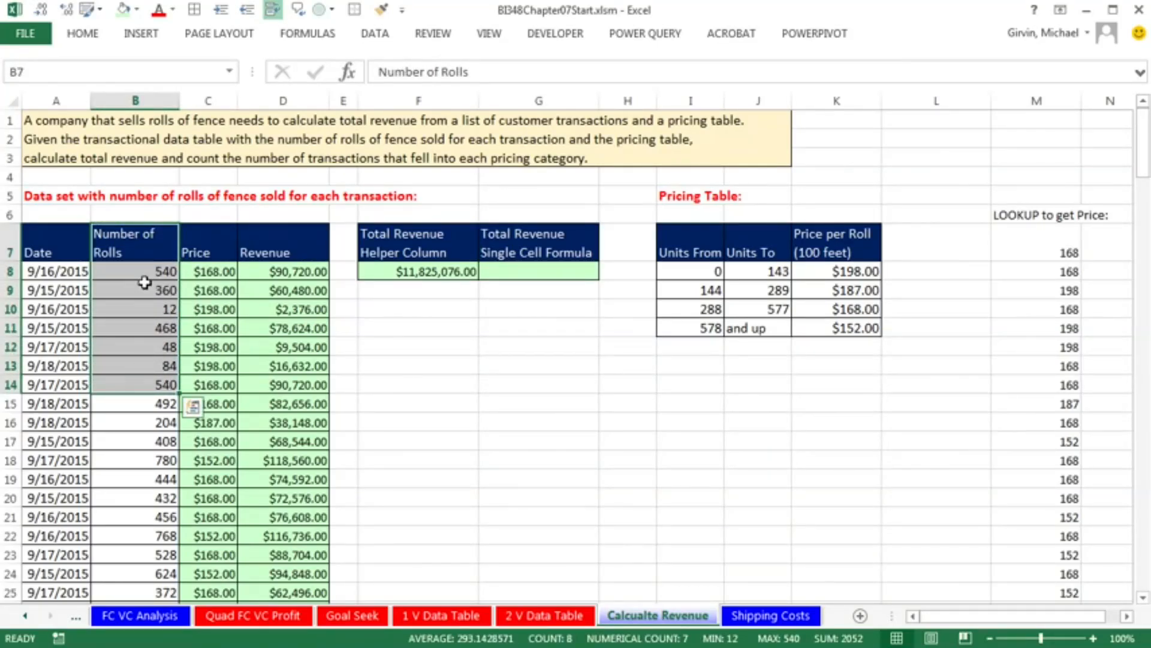
pyautogui.click(142, 290)
pyautogui.click(141, 312)
pyautogui.click(144, 352)
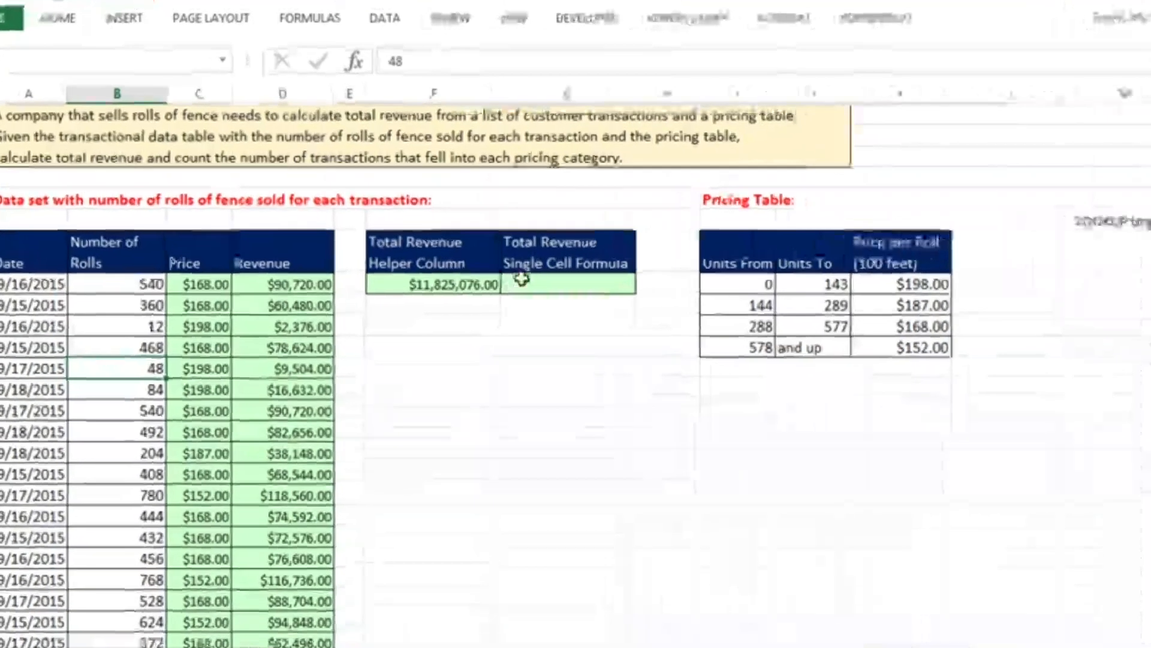
pyautogui.click(489, 271)
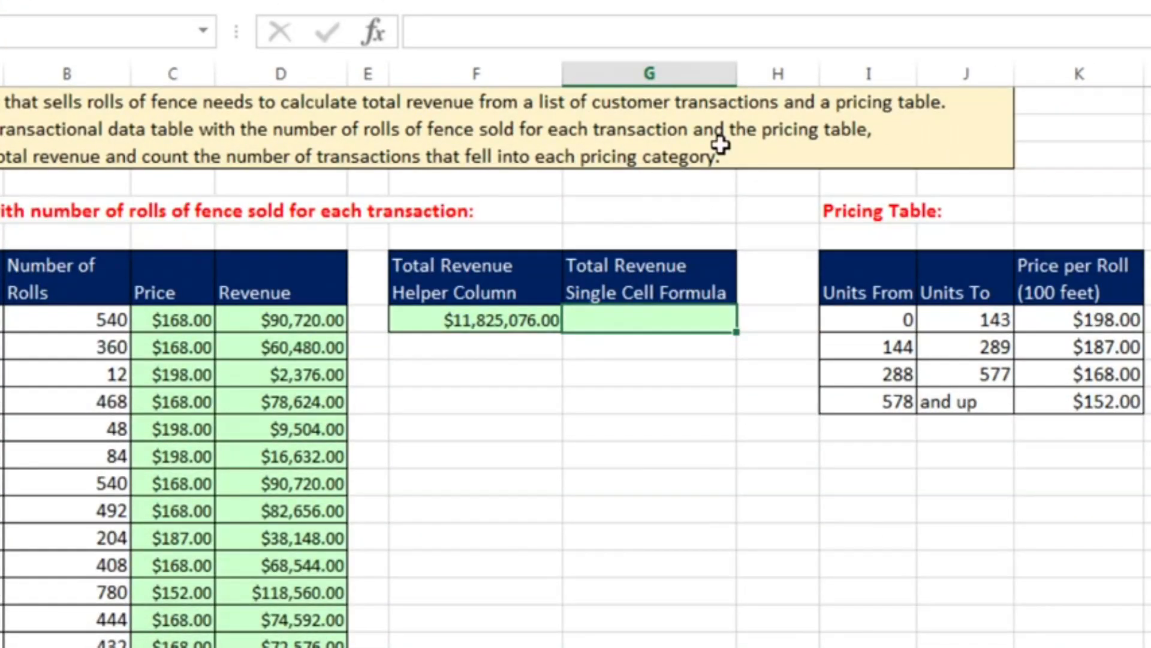
pyautogui.write('=vl')
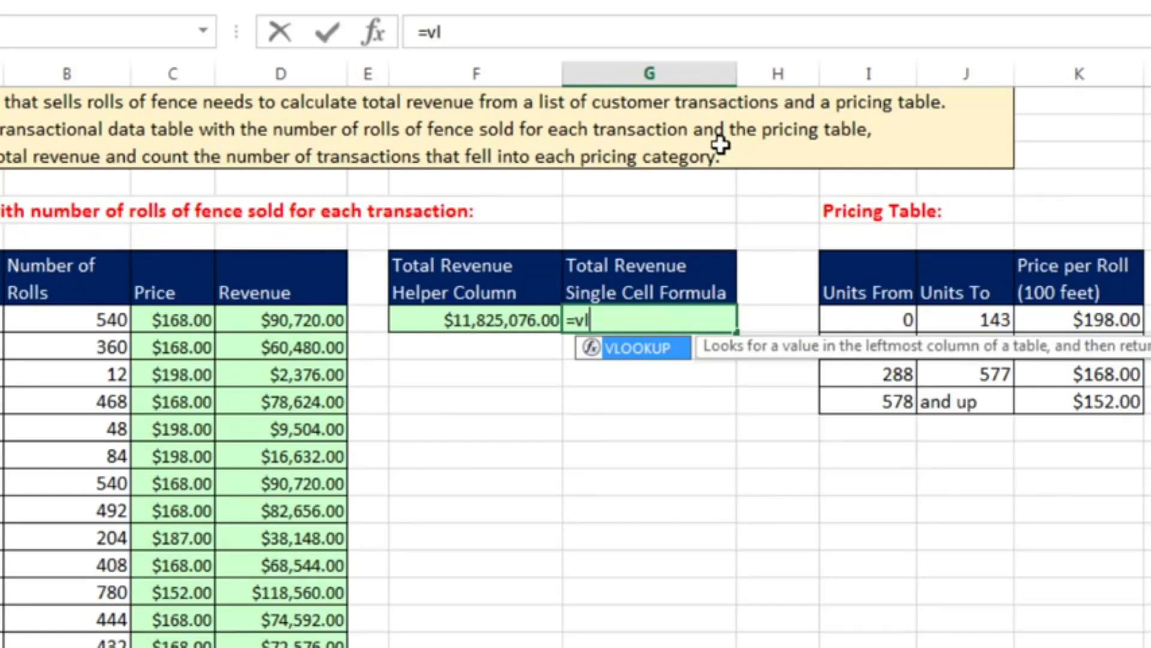
pyautogui.press('Tab')
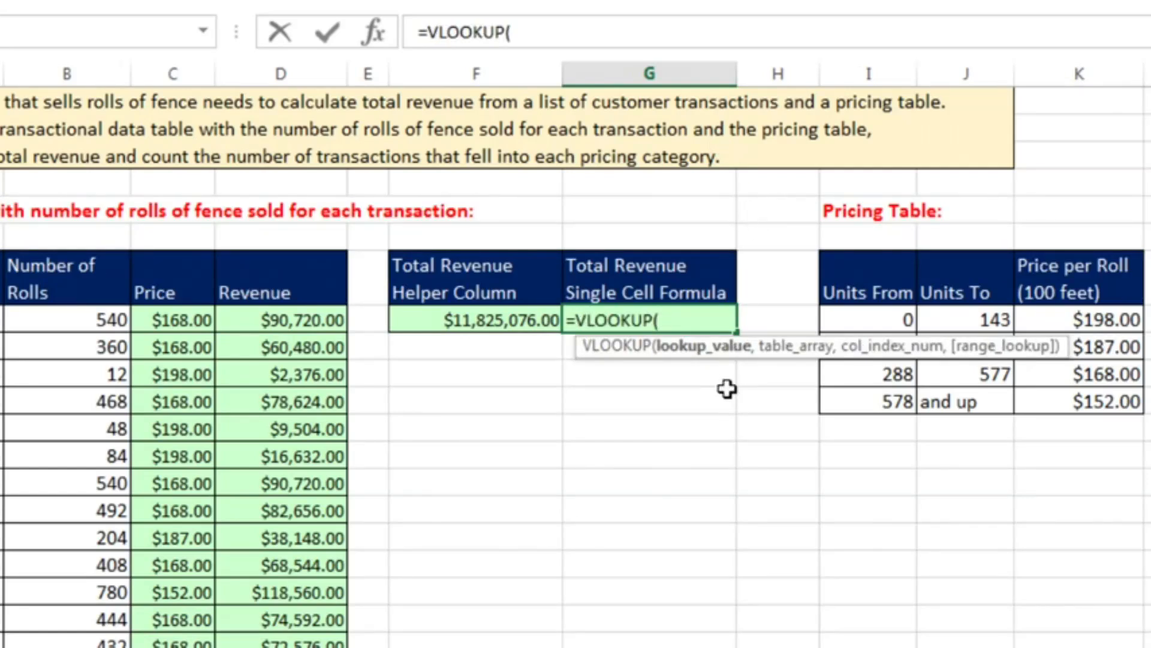
pyautogui.moveTo(43, 332); pyautogui.dragTo(56, 619)
pyautogui.moveTo(72, 317); pyautogui.dragTo(73, 558)
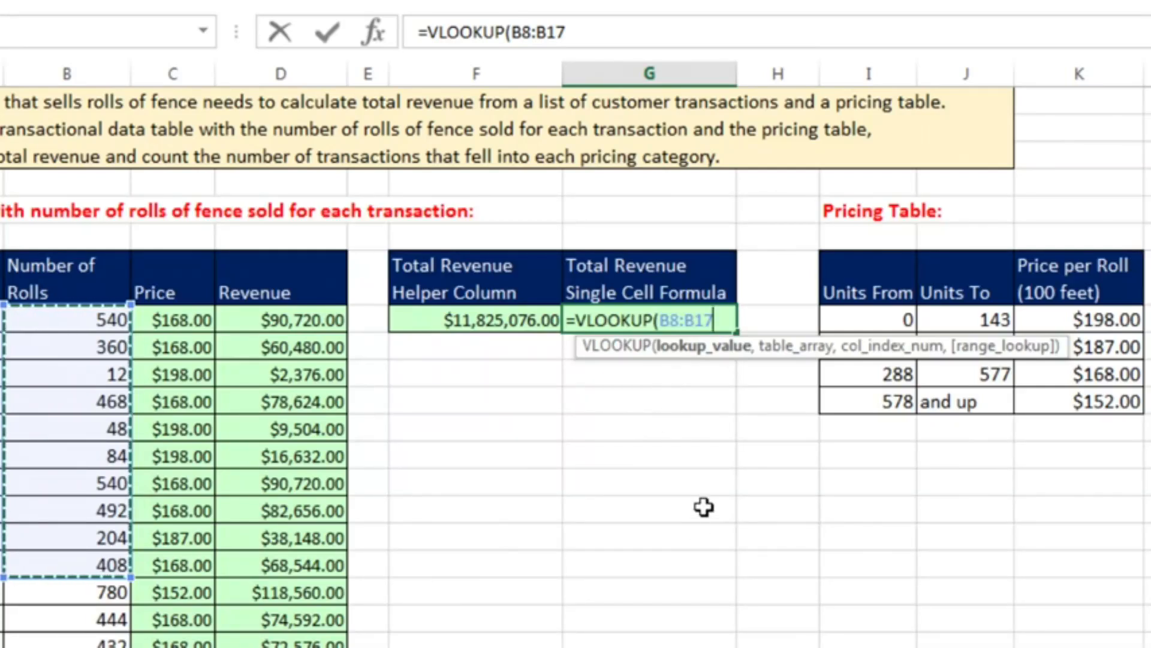
pyautogui.press('Escape')
# - Enter =LOOKUP(B8:B179,I8:K11) in G8, using all roll quantities as lookup values and the pricing table as the array
pyautogui.write('=loo')
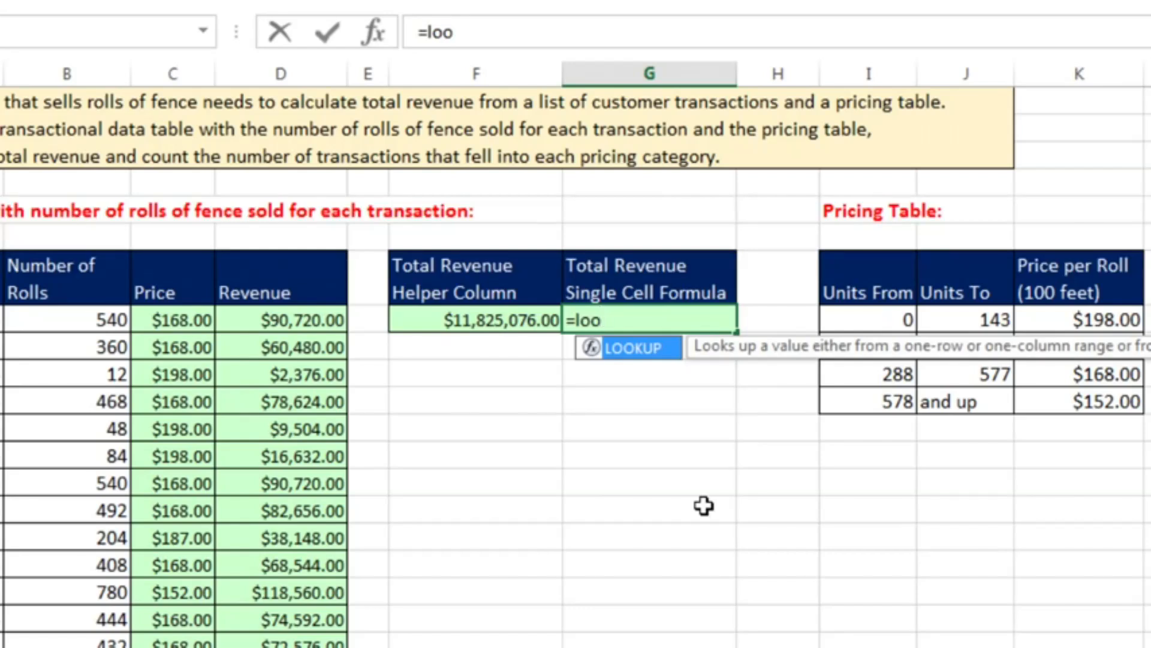
pyautogui.press('Tab')
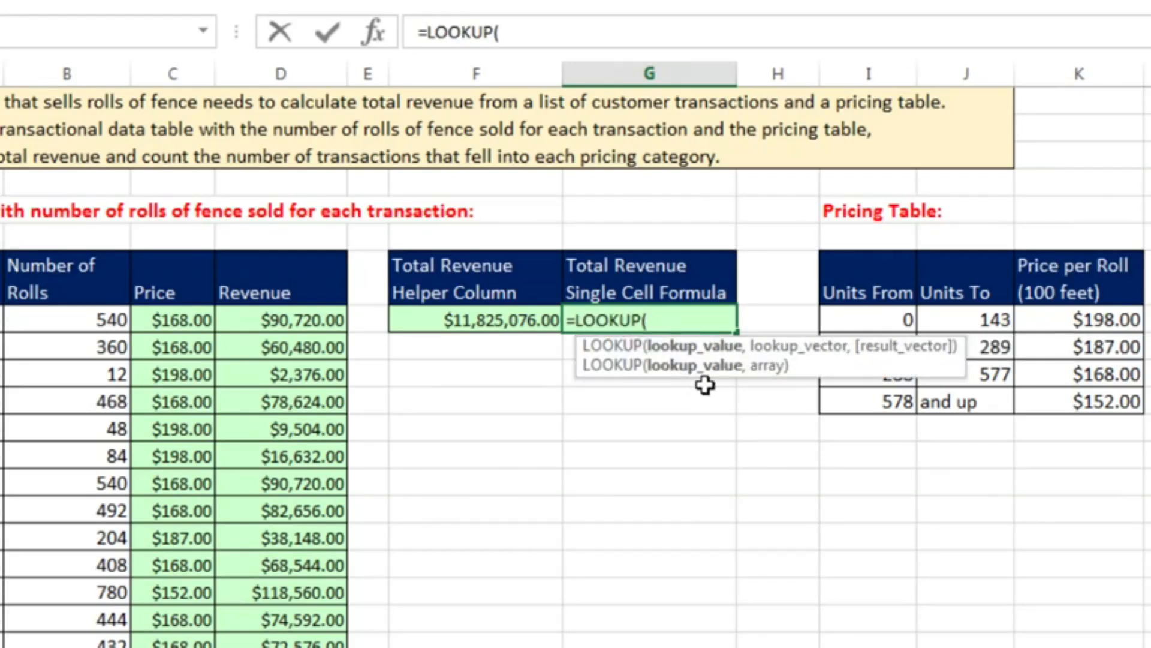
pyautogui.click(88, 320)
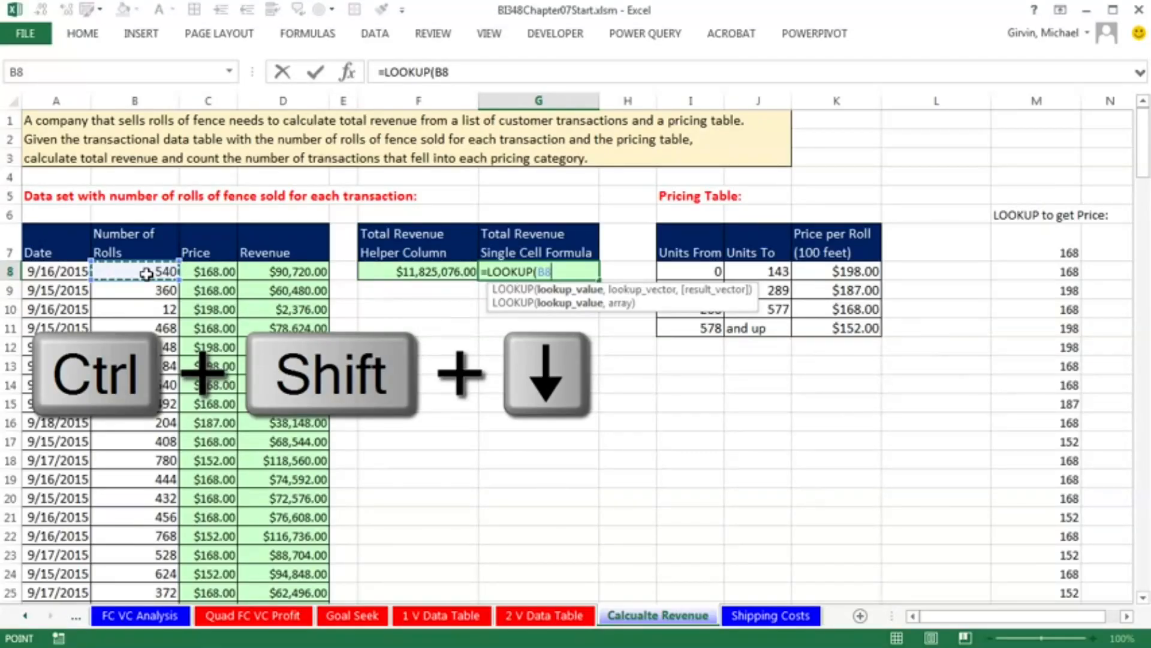
pyautogui.hotkey('ctrl', 'shift', 'Down')
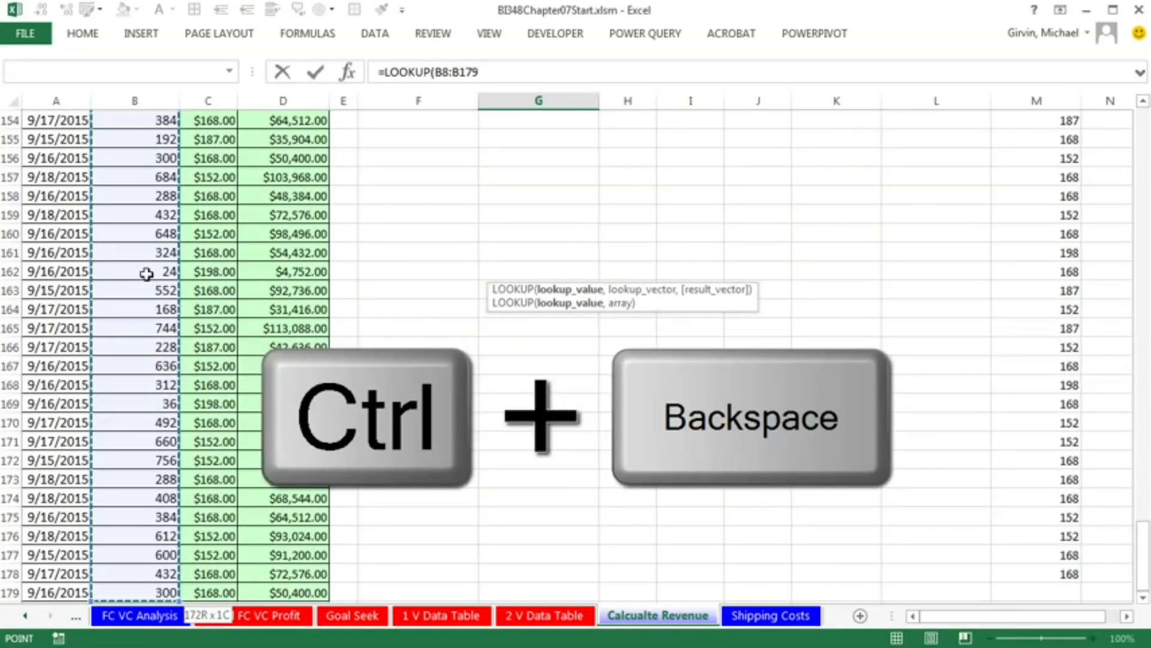
pyautogui.hotkey('ctrl', 'BackSpace')
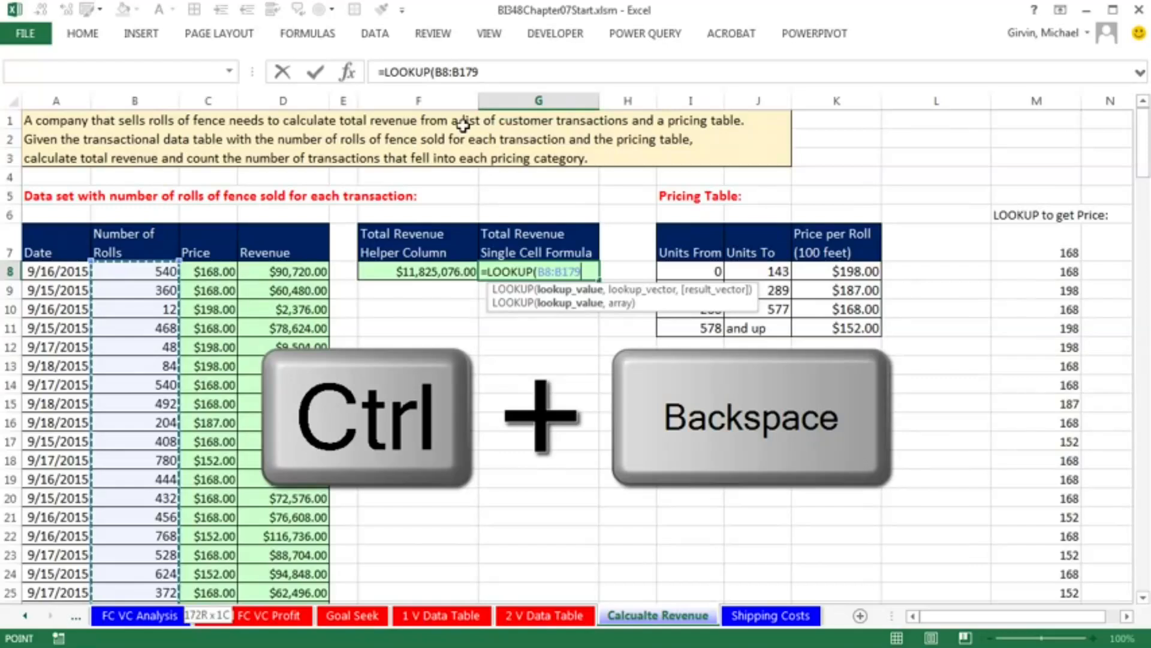
pyautogui.write(',')
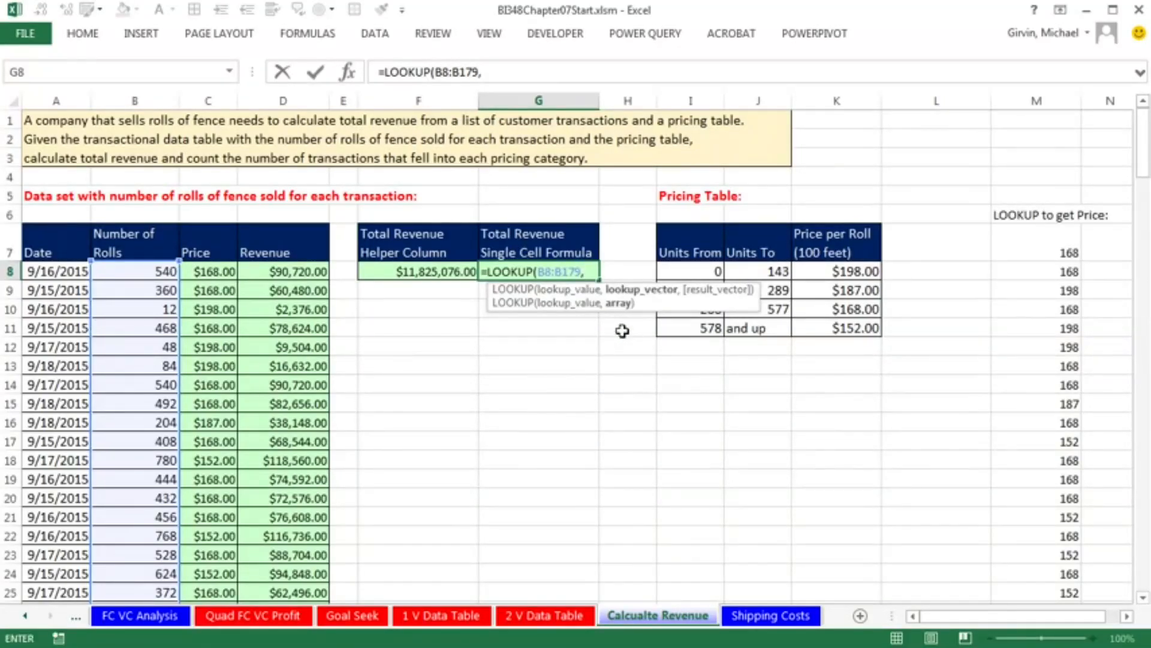
pyautogui.moveTo(707, 271); pyautogui.dragTo(846, 327)
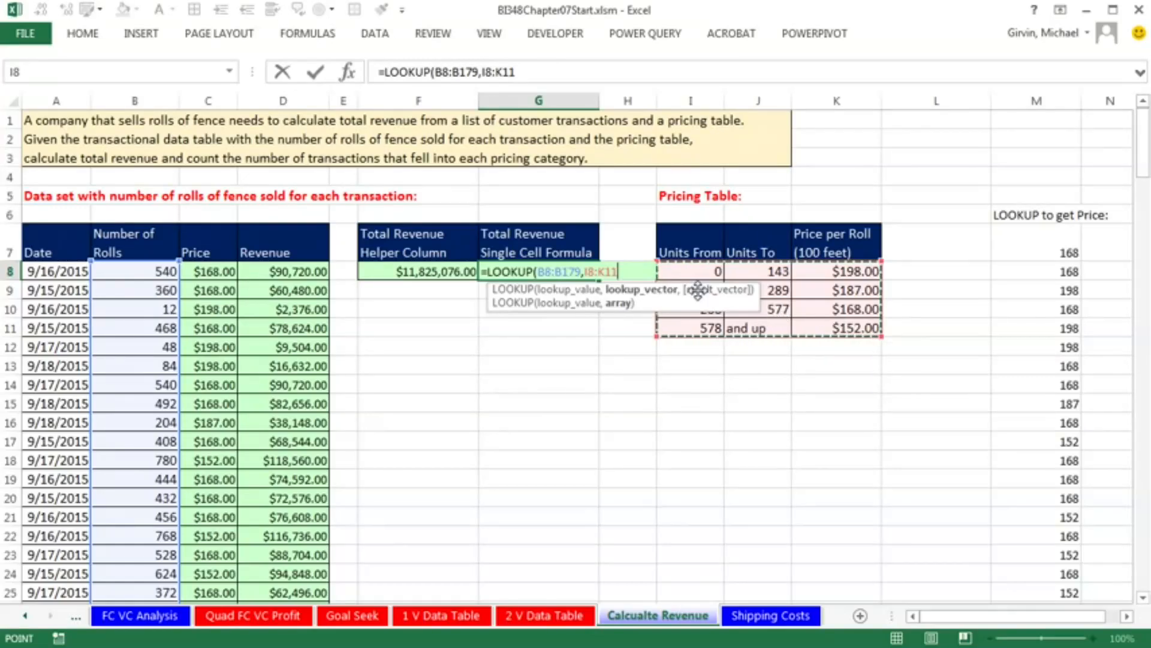
pyautogui.write(')')
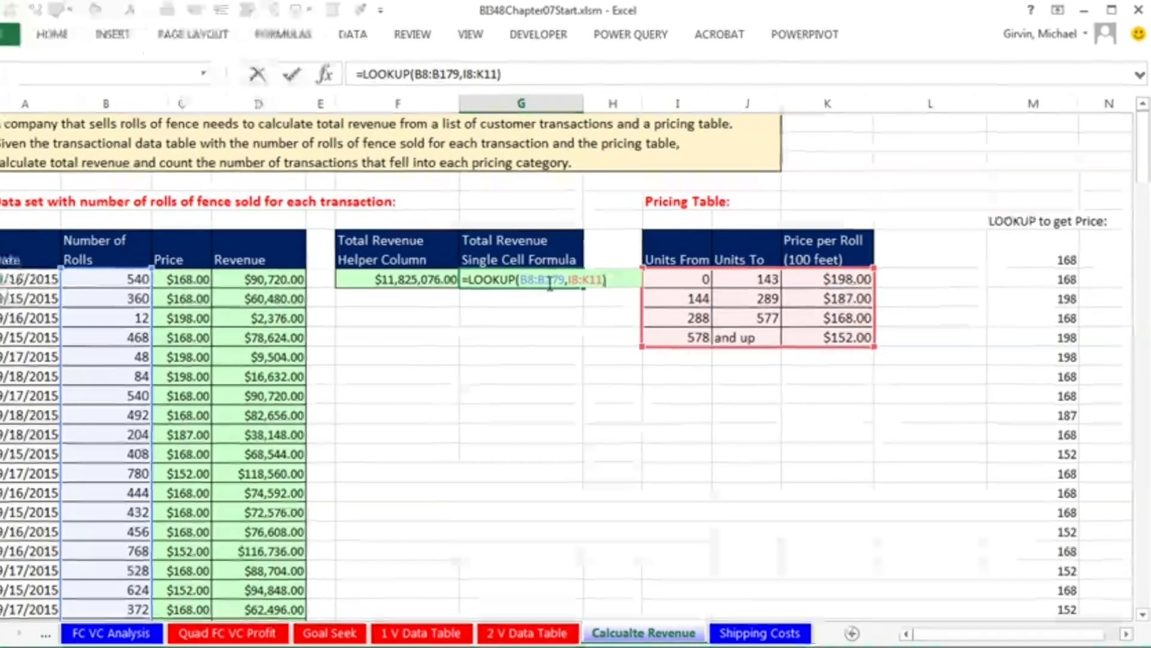
pyautogui.click(563, 273)
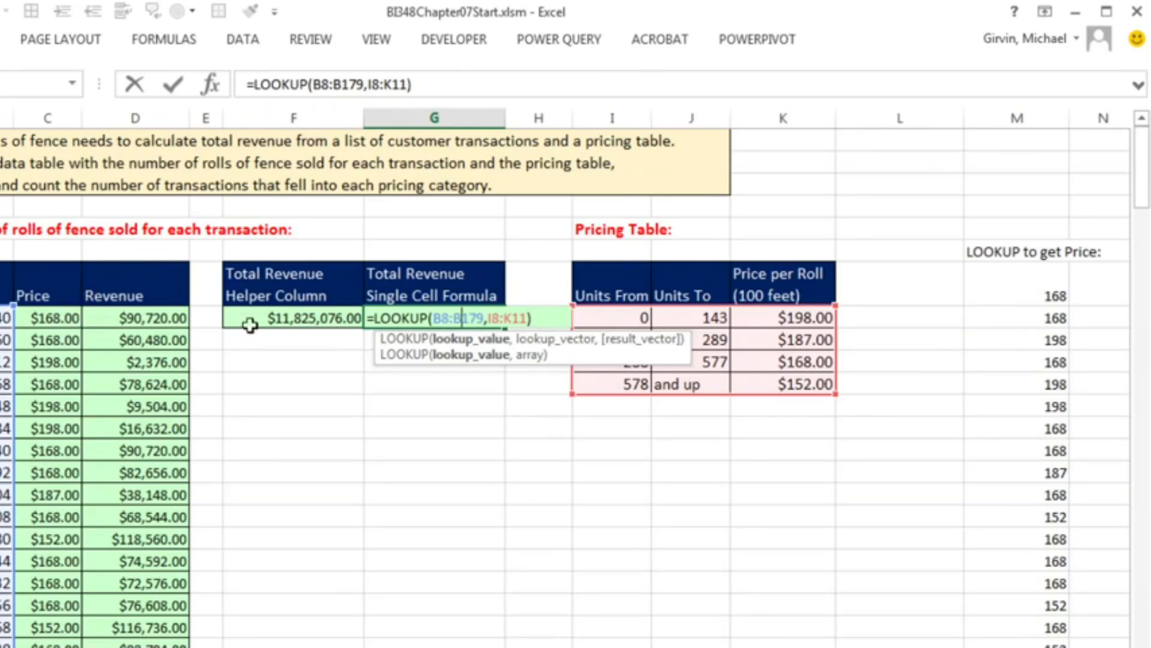
pyautogui.click(456, 357)
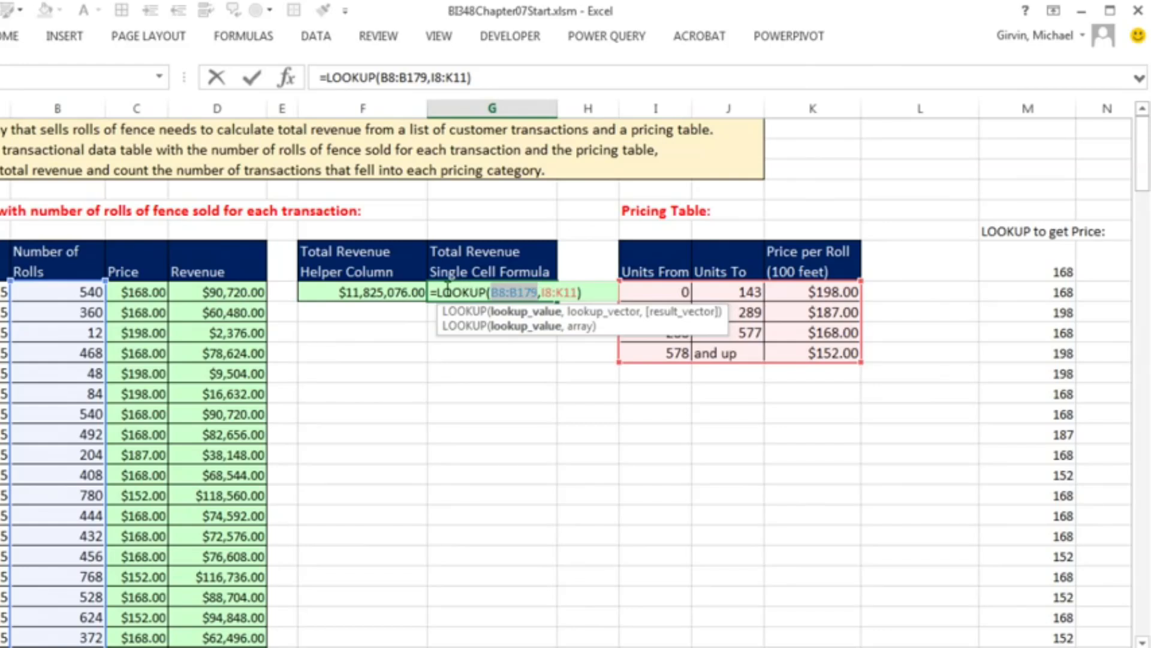
pyautogui.press('Return')
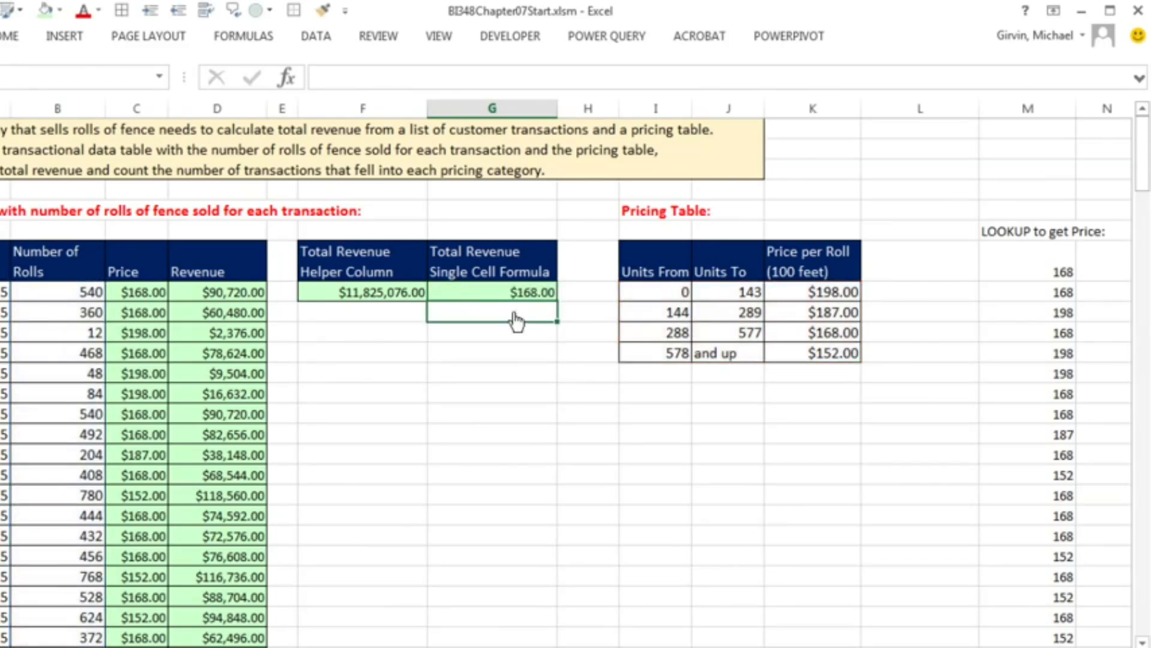
# - Evaluate the whole LOOKUP expression in G8 to examine the prices it returns, restore the formula and review its arguments
pyautogui.click(542, 290)
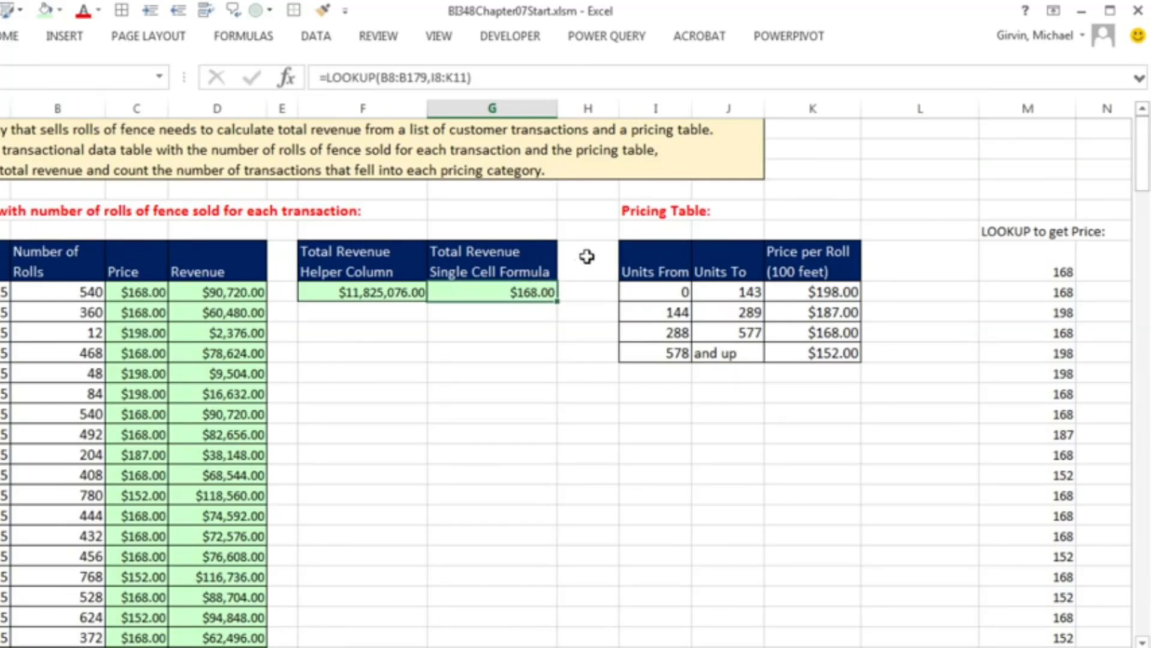
pyautogui.doubleClick(516, 293)
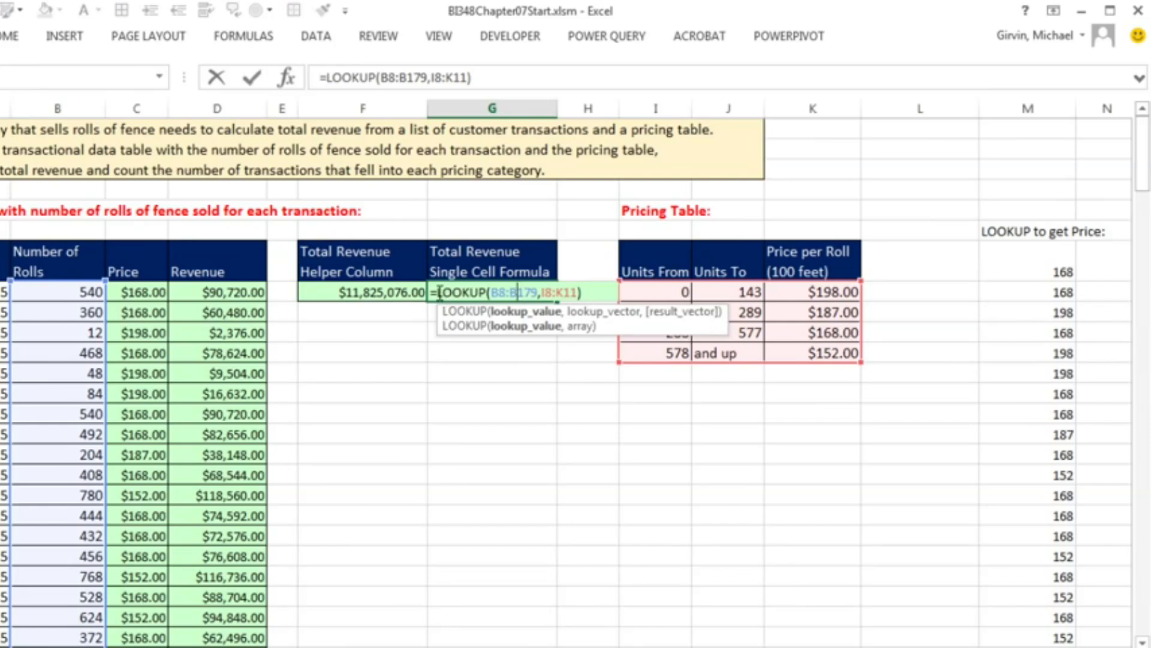
pyautogui.moveTo(449, 292); pyautogui.dragTo(652, 300)
pyautogui.press('F9')
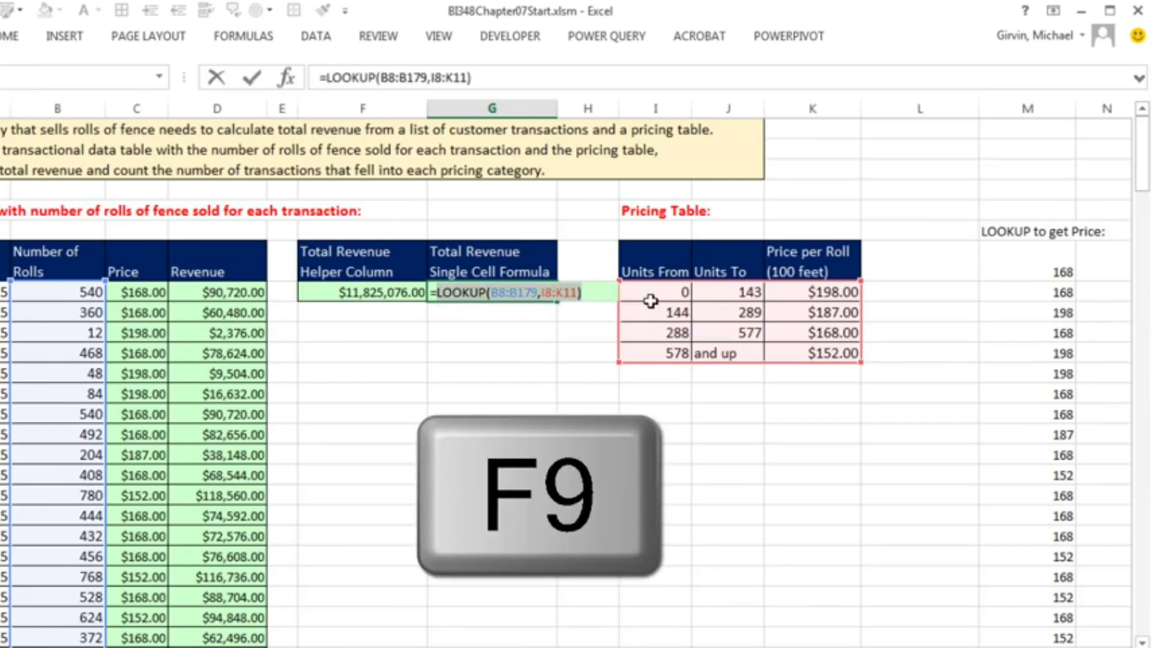
pyautogui.press('F9')
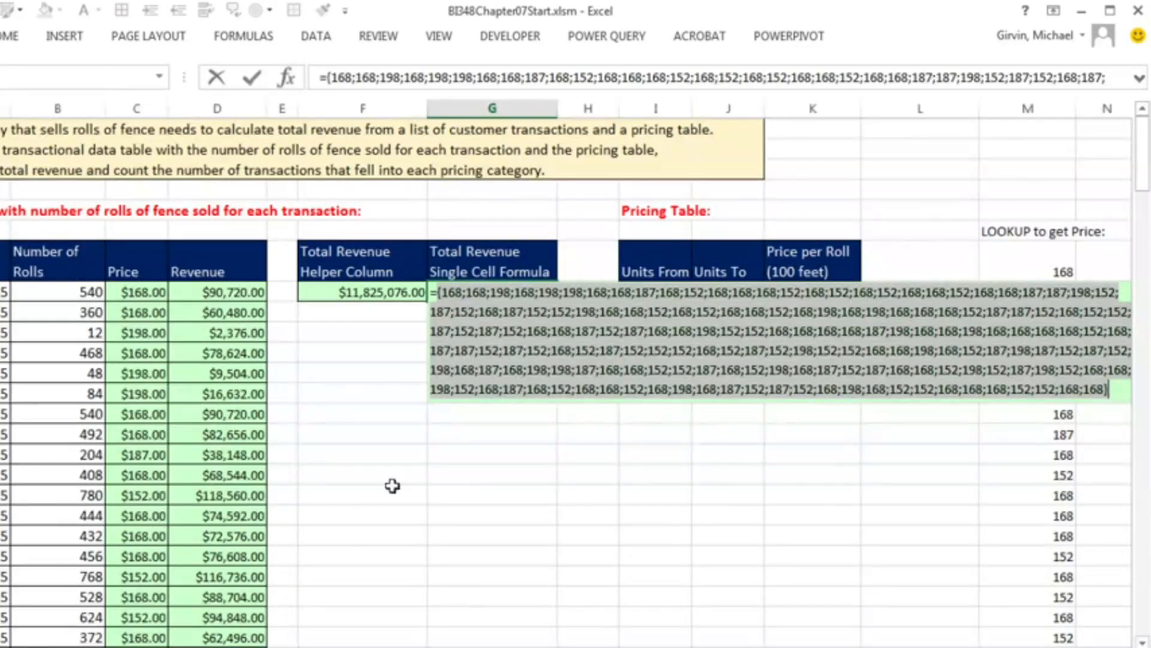
pyautogui.hotkey('ctrl', 'z')
pyautogui.click(504, 292)
pyautogui.click(511, 323)
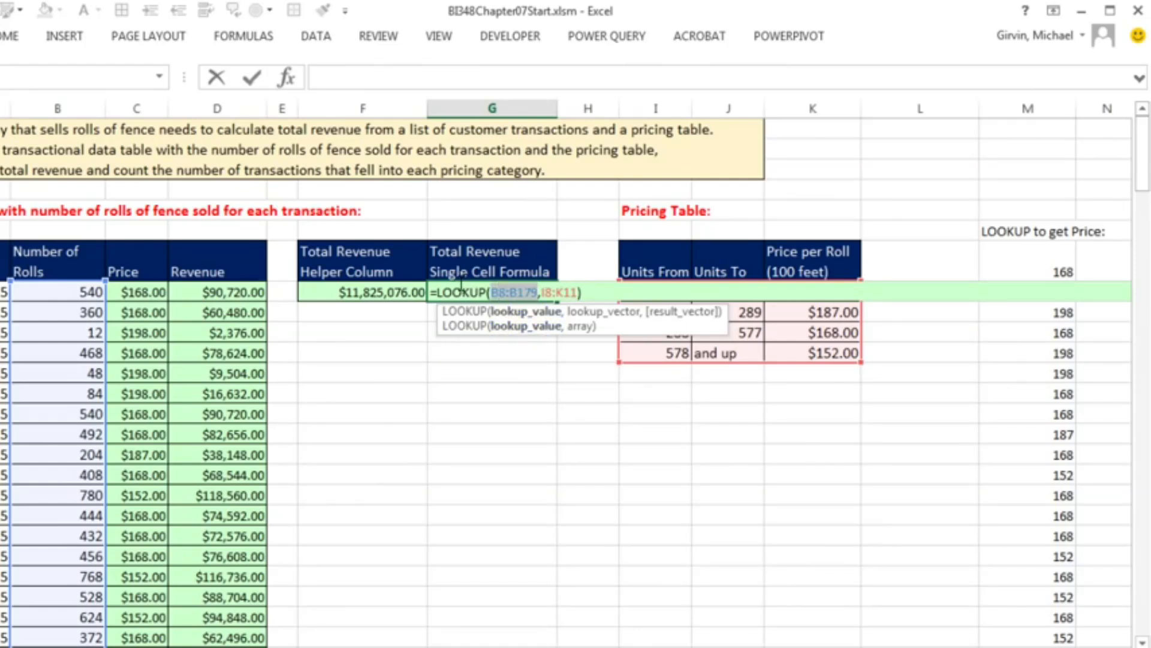
pyautogui.click(569, 292)
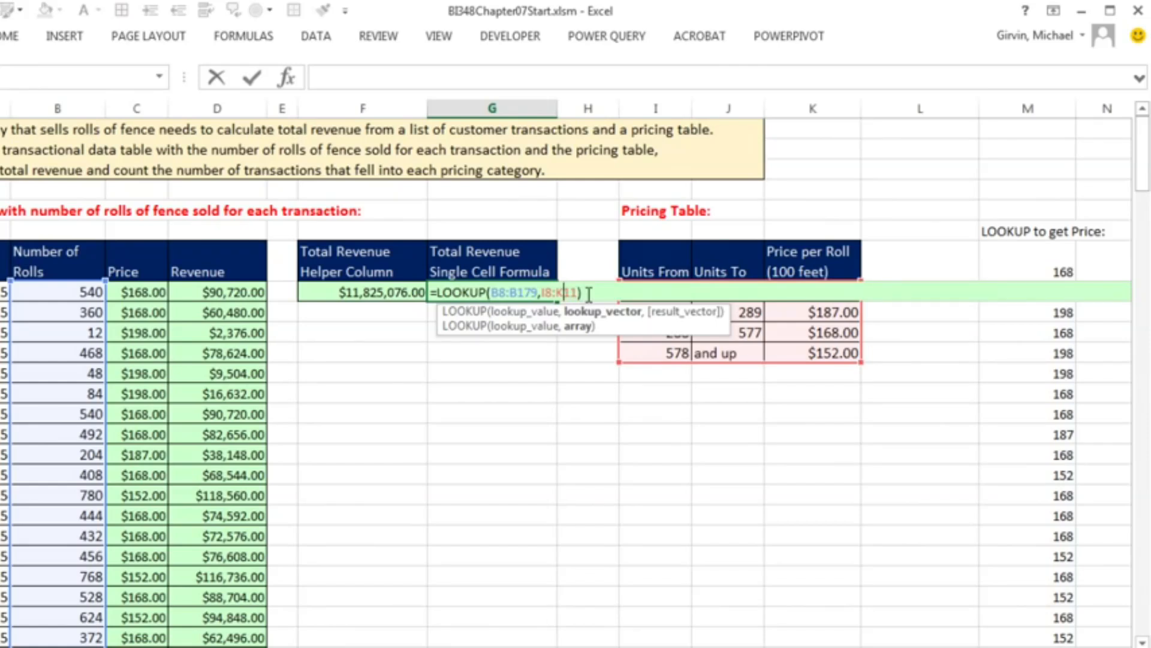
# - Wrap the LOOKUP expression in G8 in SUMPRODUCT as its first array
pyautogui.click(435, 293)
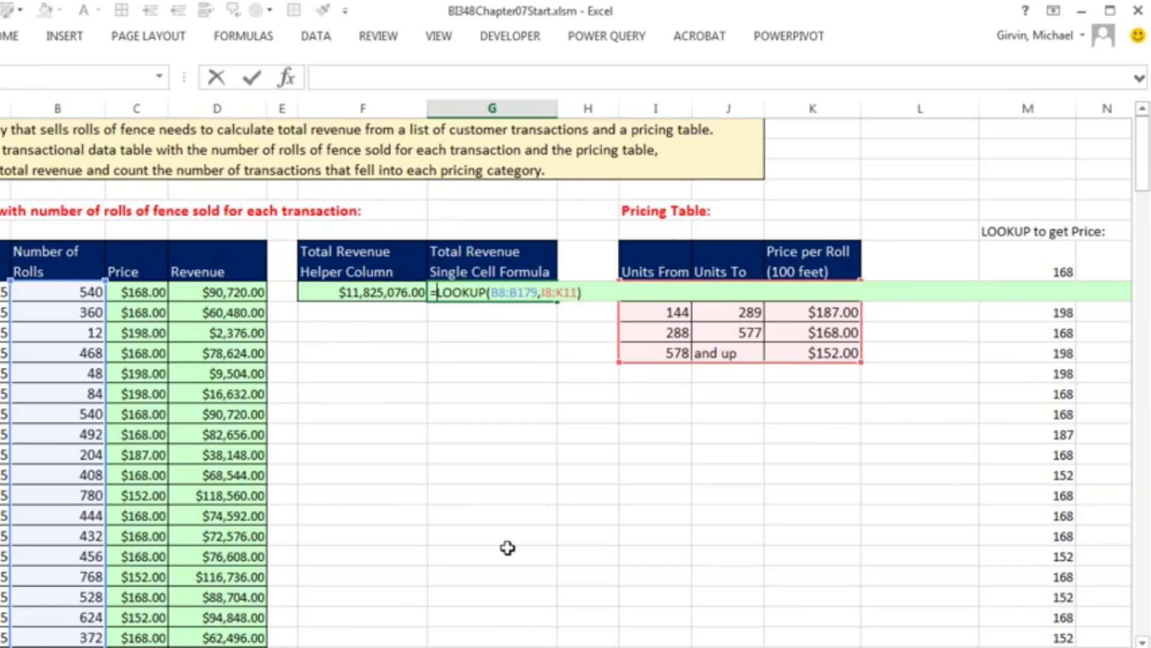
pyautogui.write('mp')
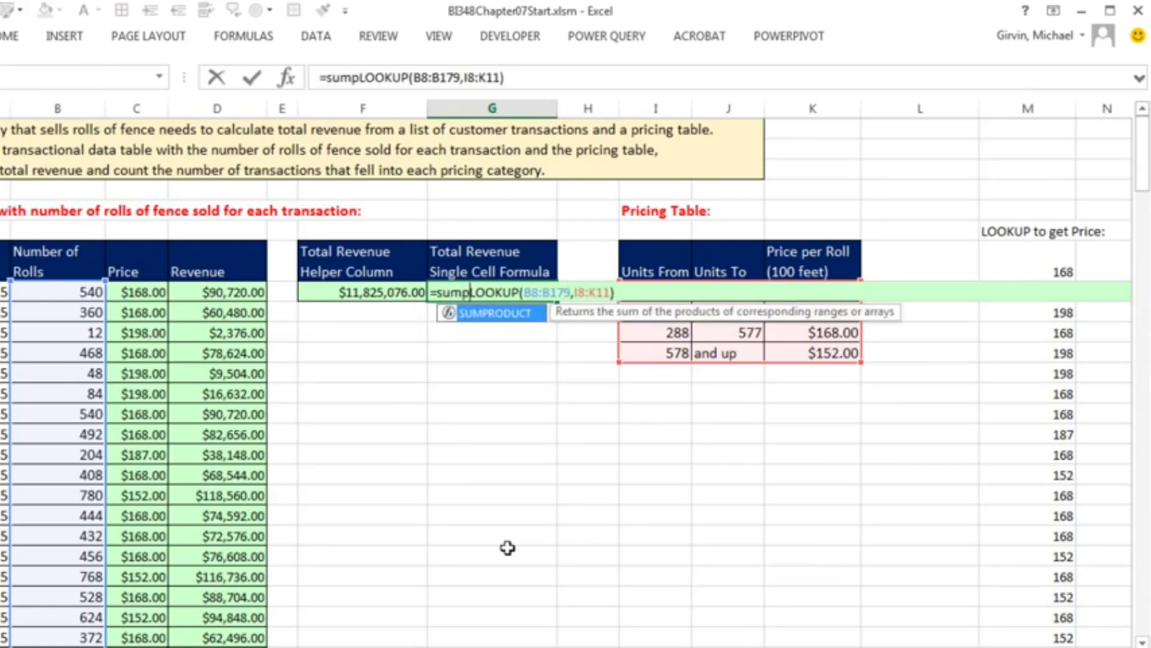
pyautogui.press('Tab')
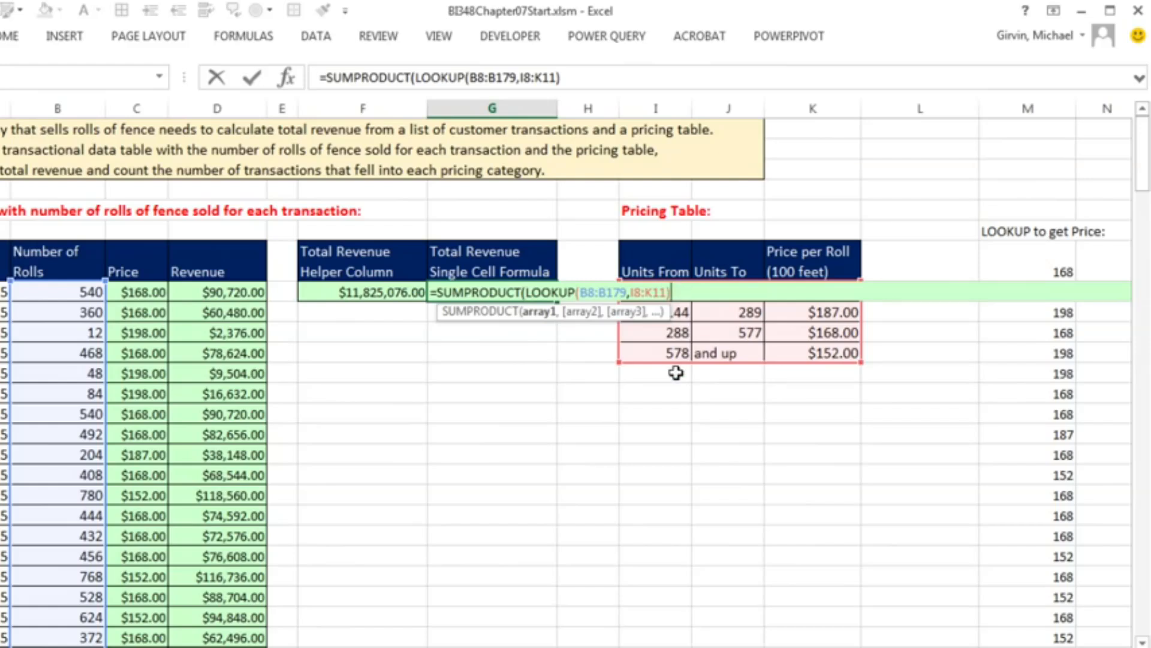
# - Evaluate SUMPRODUCT's first array argument in G8 to examine its price values, and restore the LOOKUP expression
pyautogui.click(539, 313)
pyautogui.press('F9')
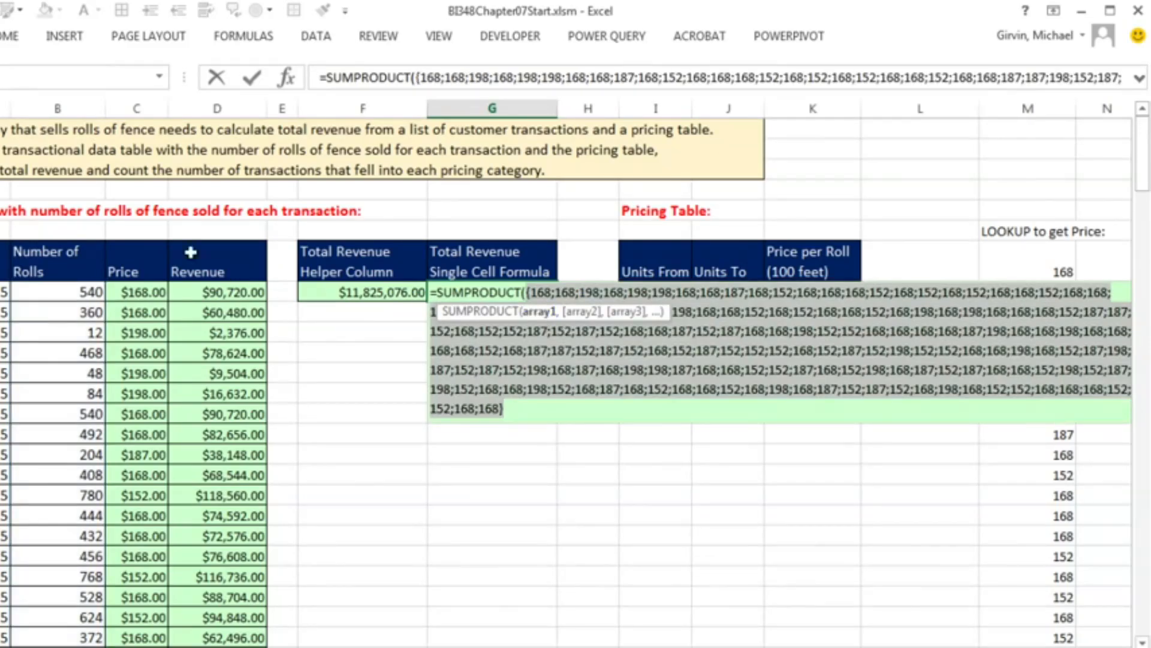
pyautogui.hotkey('ctrl', 'z')
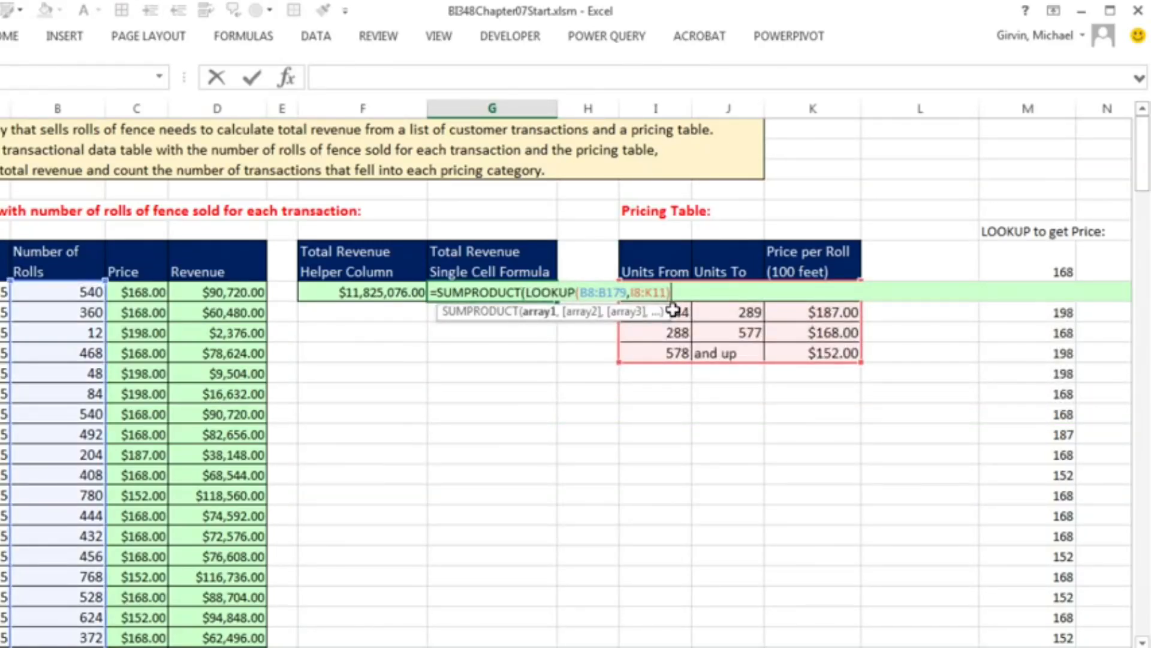
# - Add the roll quantities B8:B179 as the second array, completing G8 as =SUMPRODUCT(LOOKUP(B8:B179,I8:K11),B8:B179)
pyautogui.write(',')
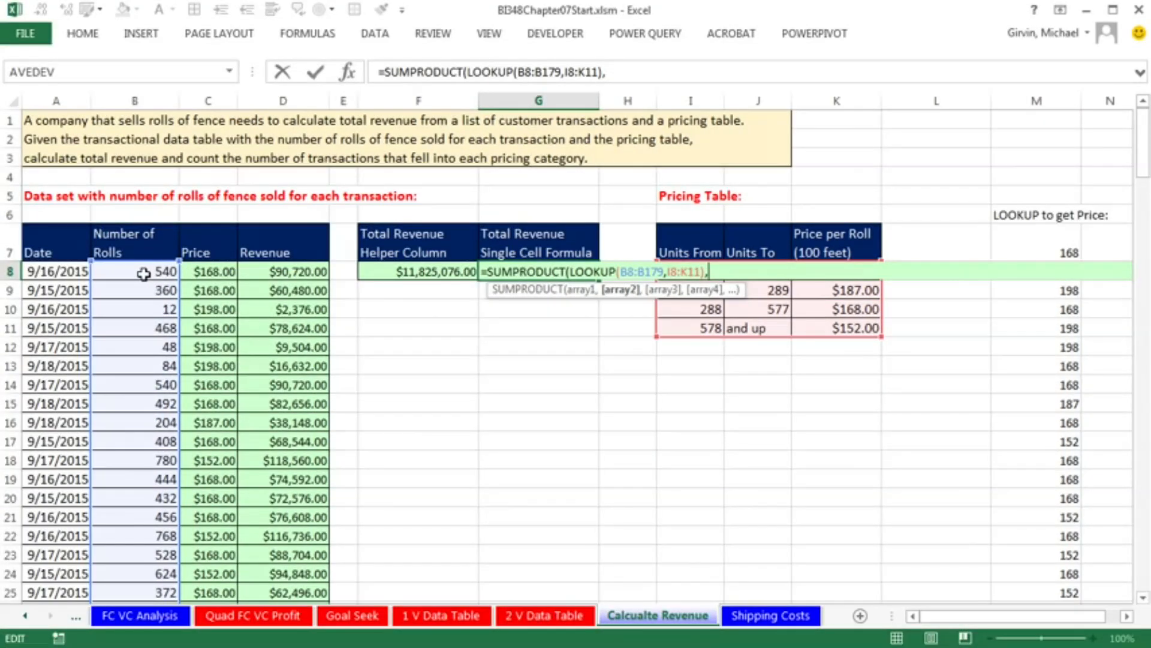
pyautogui.click(144, 273)
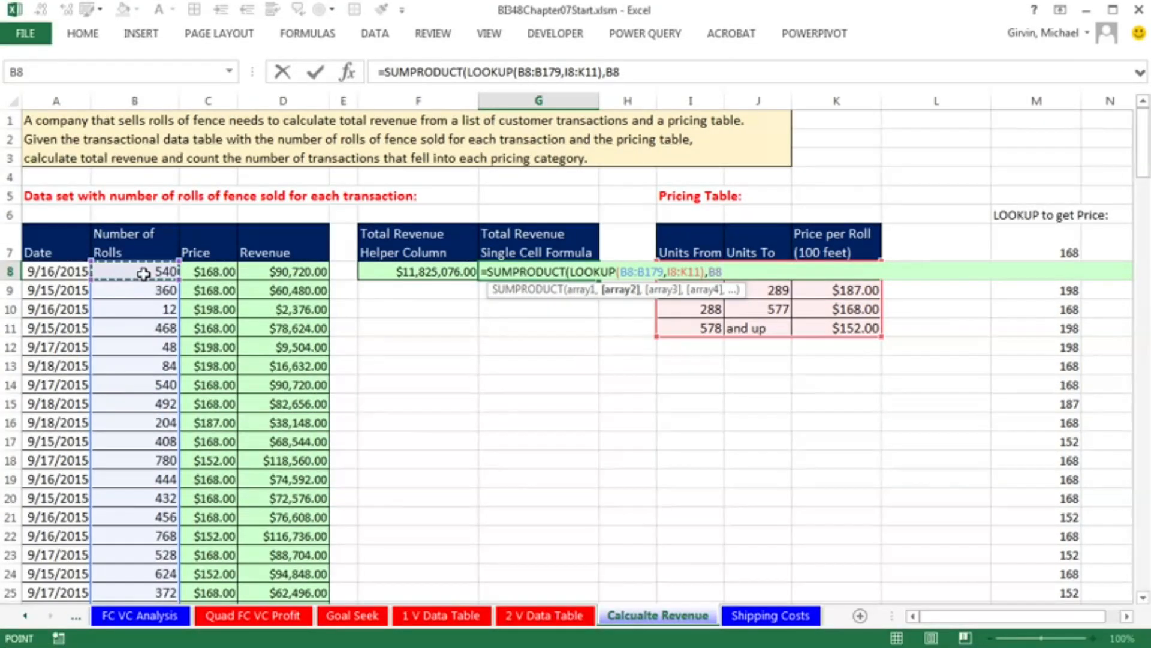
pyautogui.hotkey('ctrl', 'shift', 'Down')
pyautogui.hotkey('ctrl', 'BackSpace')
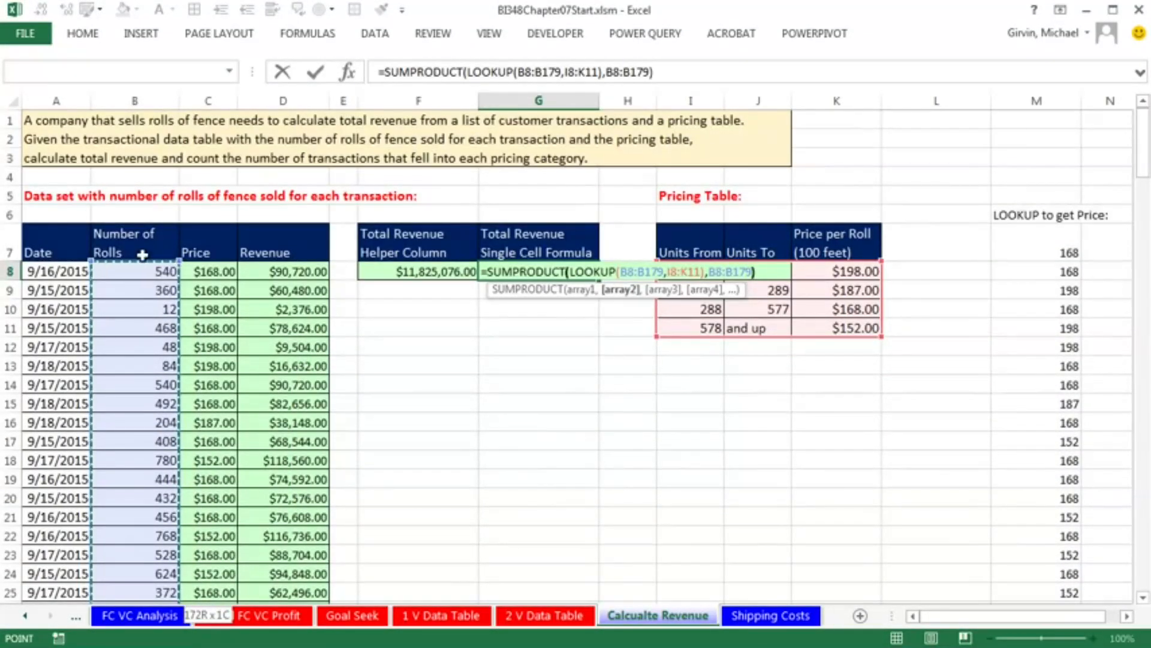
pyautogui.write(')')
pyautogui.click(738, 273)
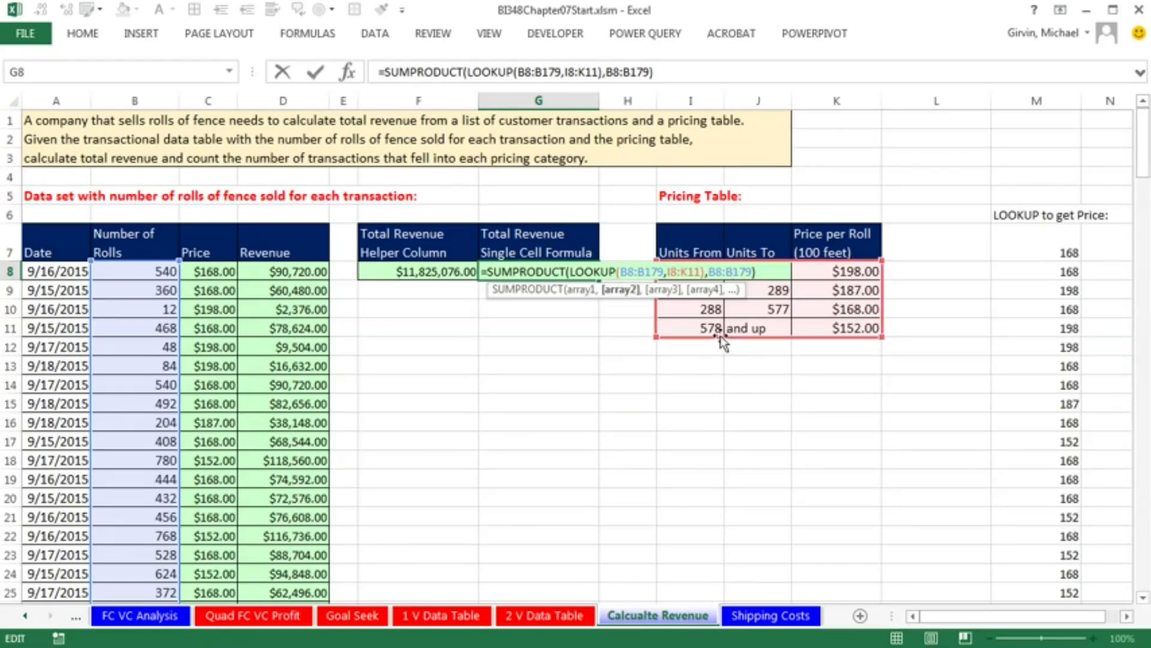
pyautogui.press('Return')
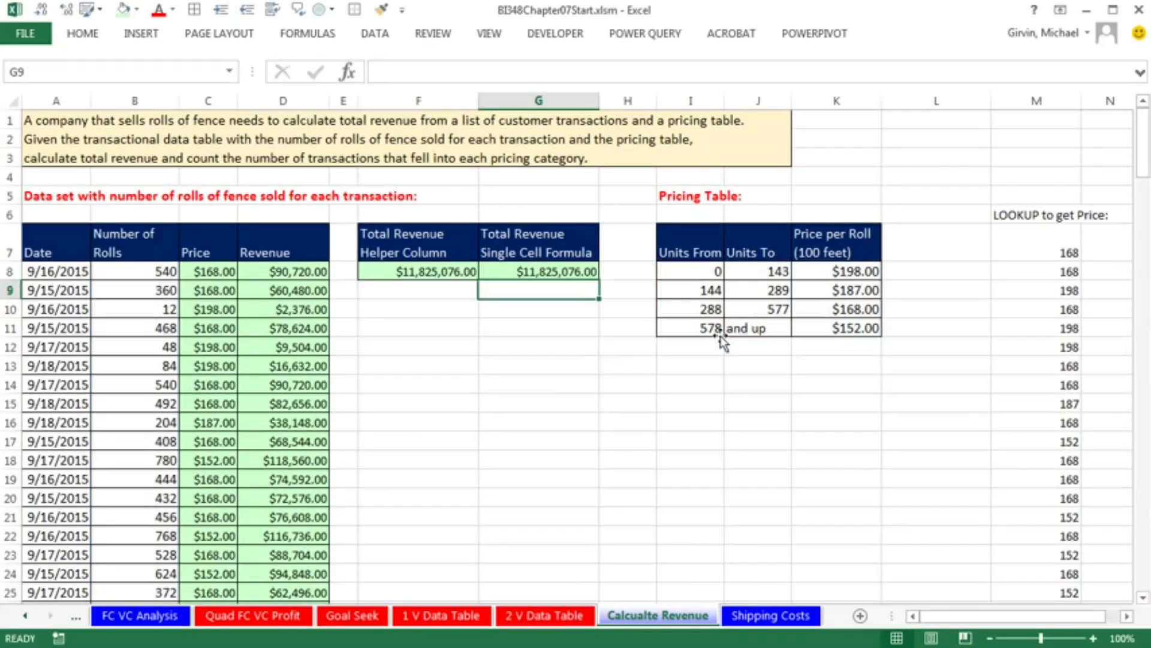
# - Reopen the SUMPRODUCT formula in G8 and examine which part forms its first array argument
pyautogui.click(570, 268)
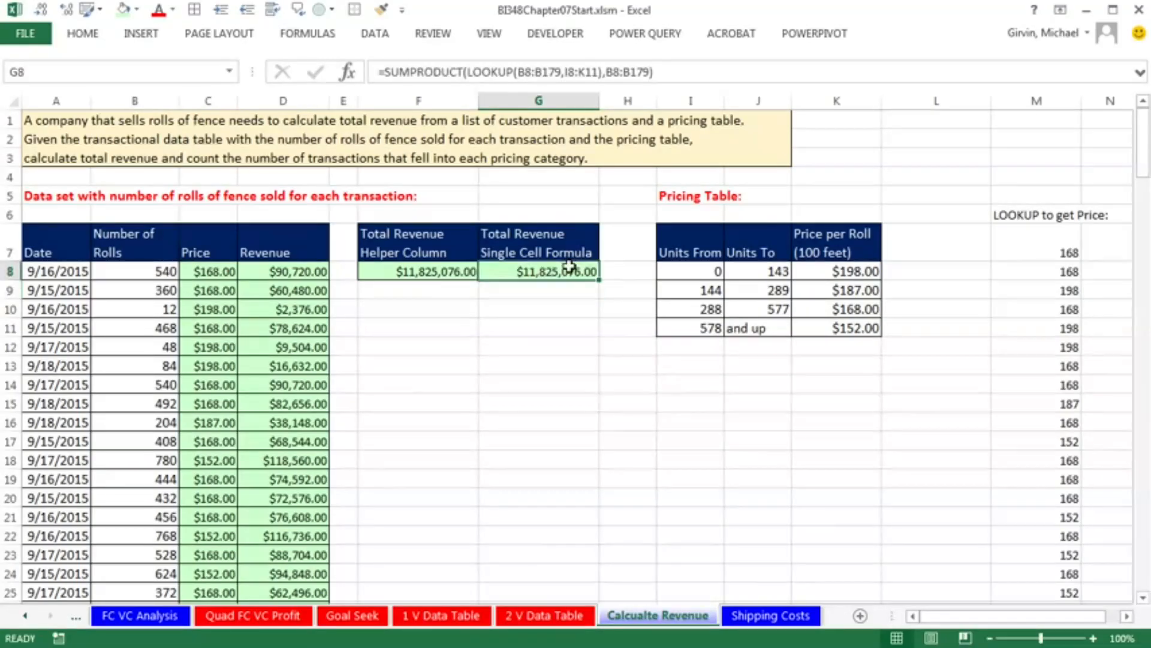
pyautogui.press('F2')
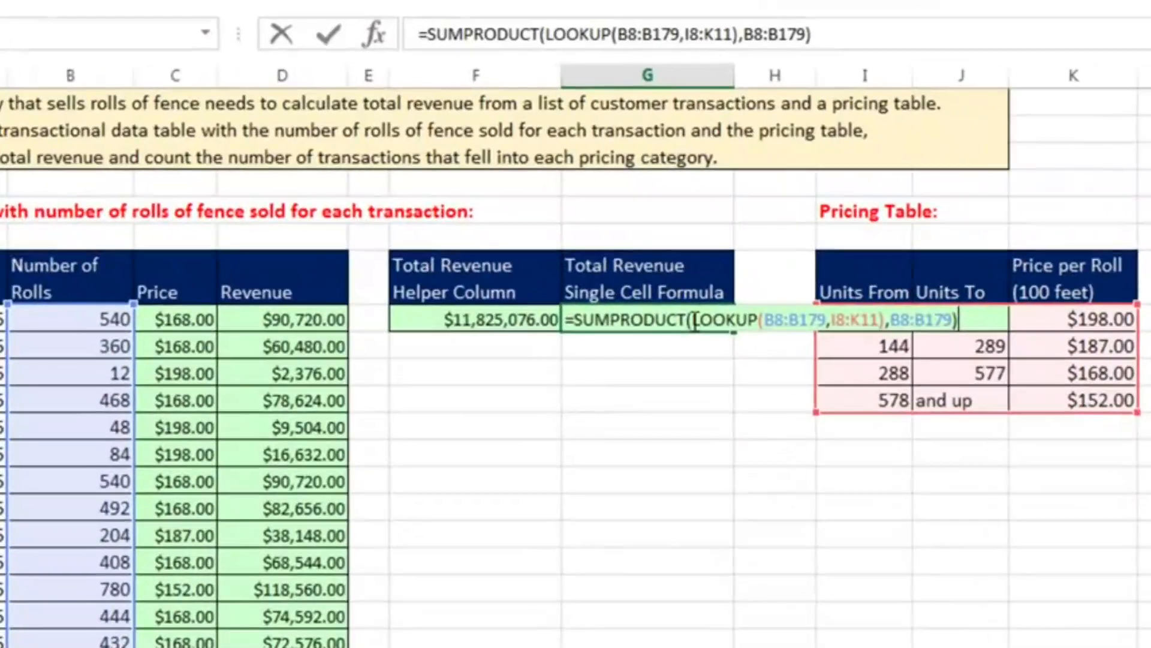
pyautogui.click(698, 358)
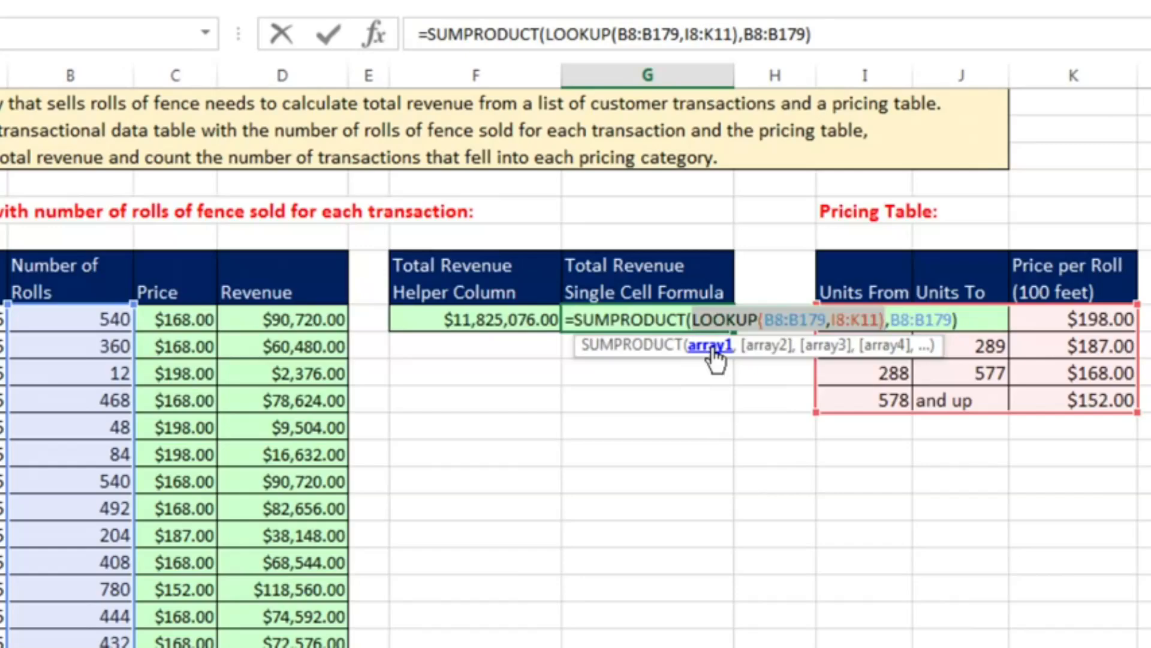
pyautogui.hotkey('ctrl', 'Return')
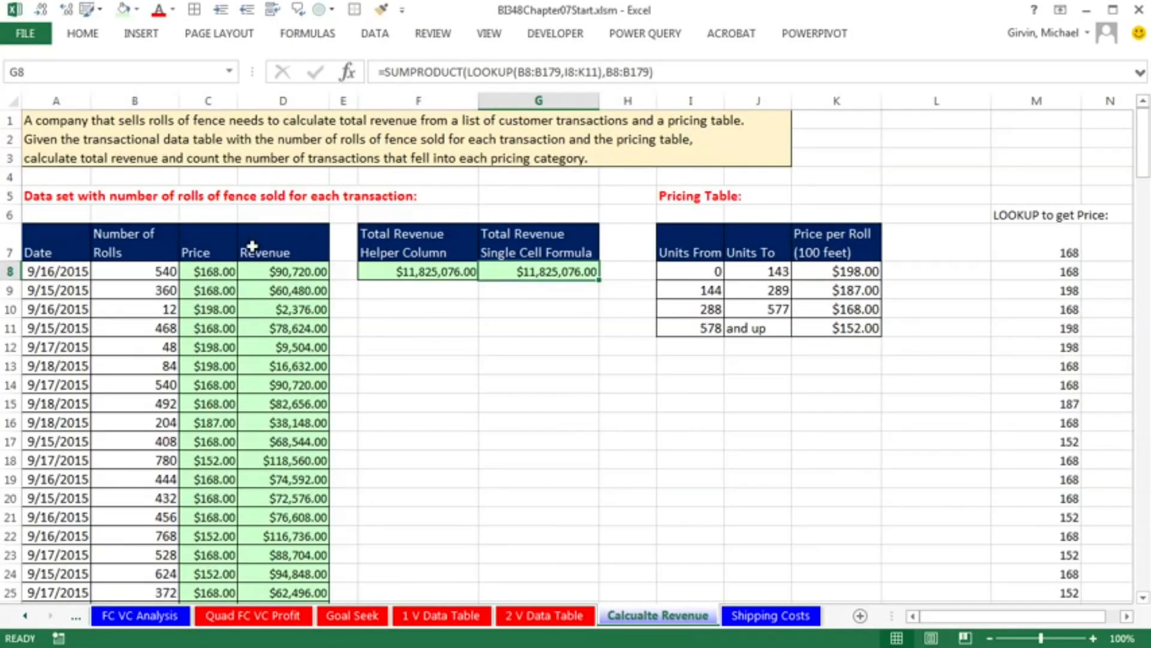
# - Clear all contents and formatting from the Price and Revenue helper columns, from the C7:D7 headers down to the last transaction row
pyautogui.moveTo(206, 253); pyautogui.dragTo(278, 253)
pyautogui.hotkey('ctrl', 'shift', 'Down')
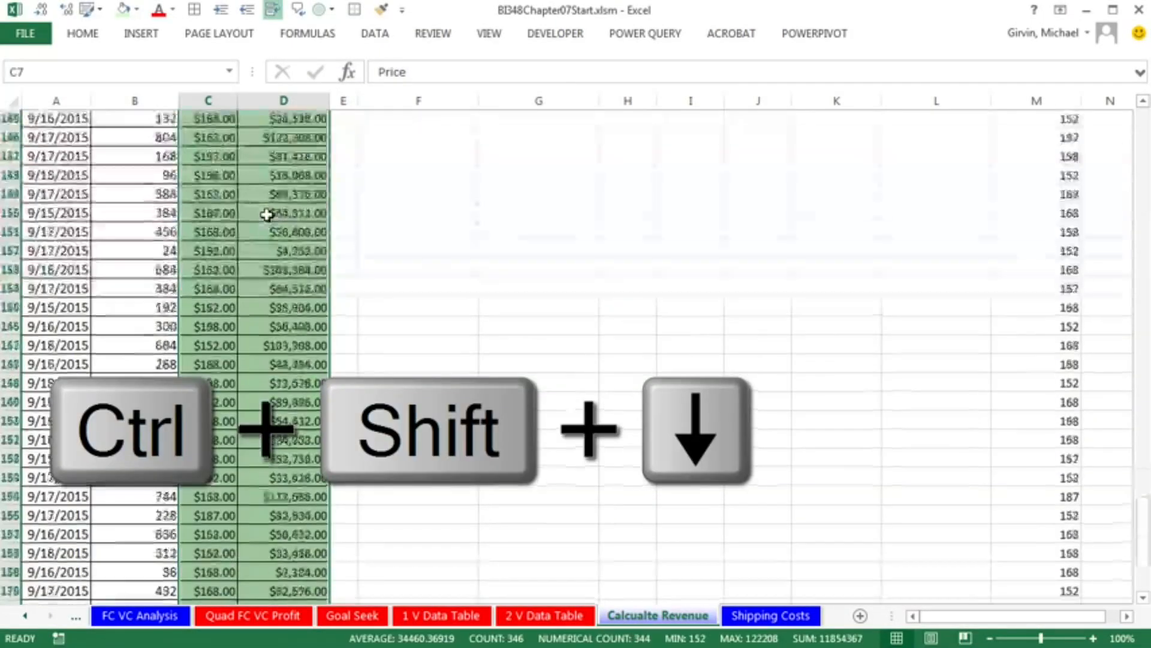
pyautogui.hotkey('alt', 'e')
pyautogui.press('a')
pyautogui.press('a')
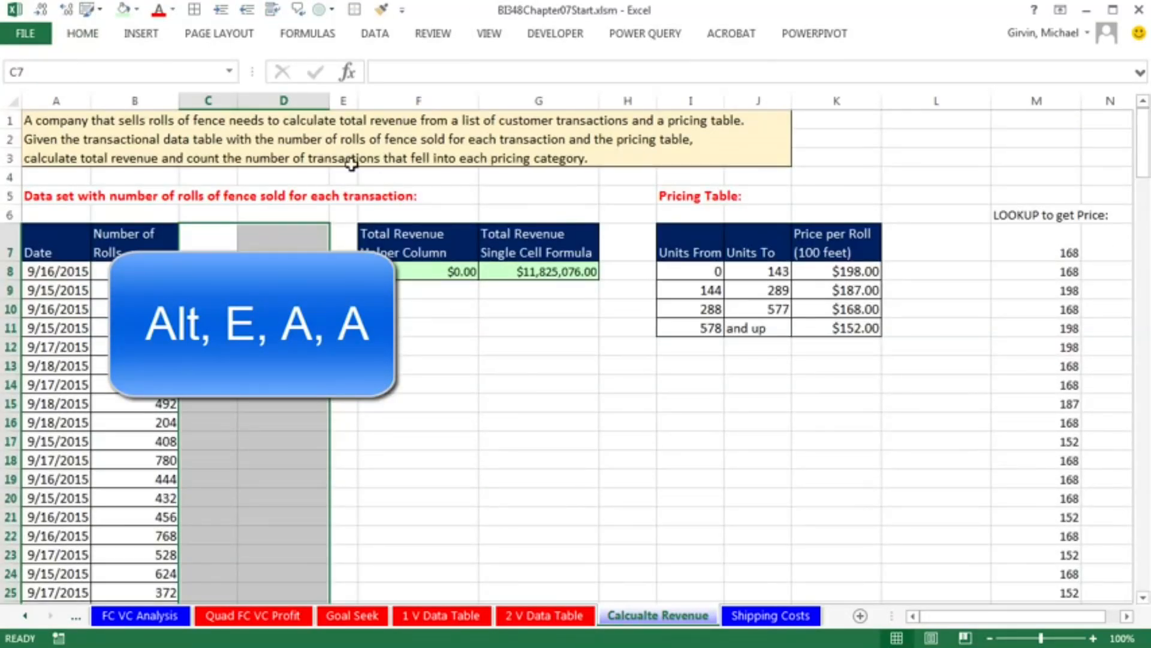
# - Compare the helper-column total formula in F8 with the single-cell SUMPRODUCT formula in G8
pyautogui.click(452, 271)
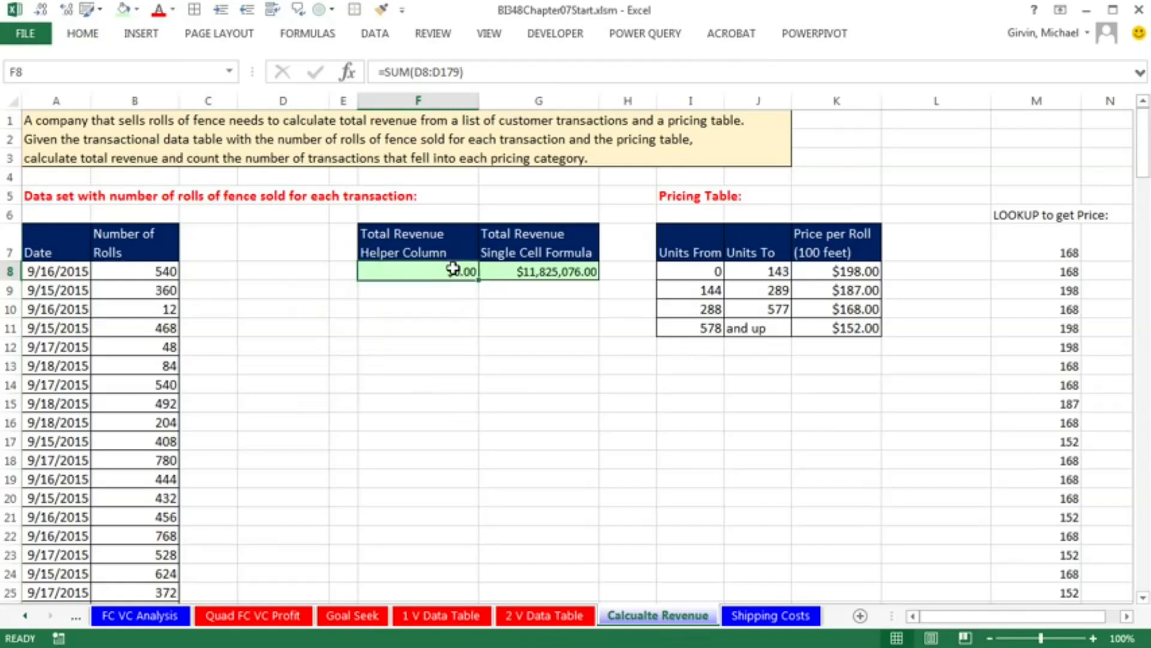
pyautogui.press('F2')
pyautogui.press('Escape')
pyautogui.click(544, 271)
pyautogui.doubleClick(544, 271)
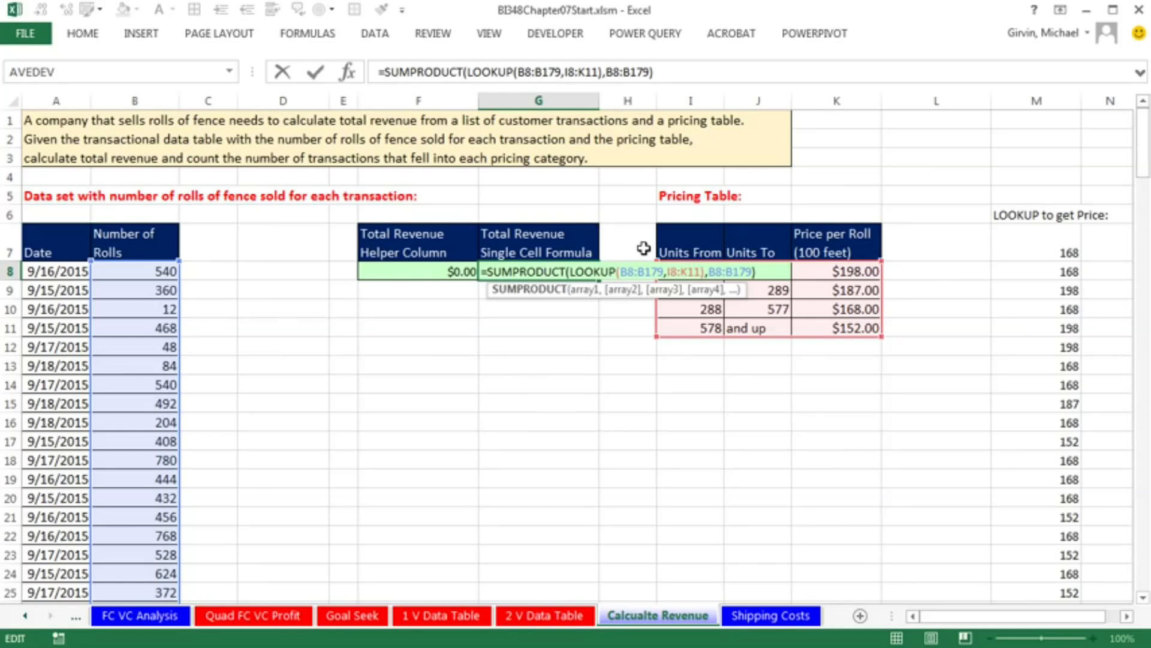
# - Undo the clearing of the Price and Revenue helper columns and review the pricing table tiers against the Price column
pyautogui.hotkey('ctrl', 'Return')
pyautogui.hotkey('ctrl', 'z')
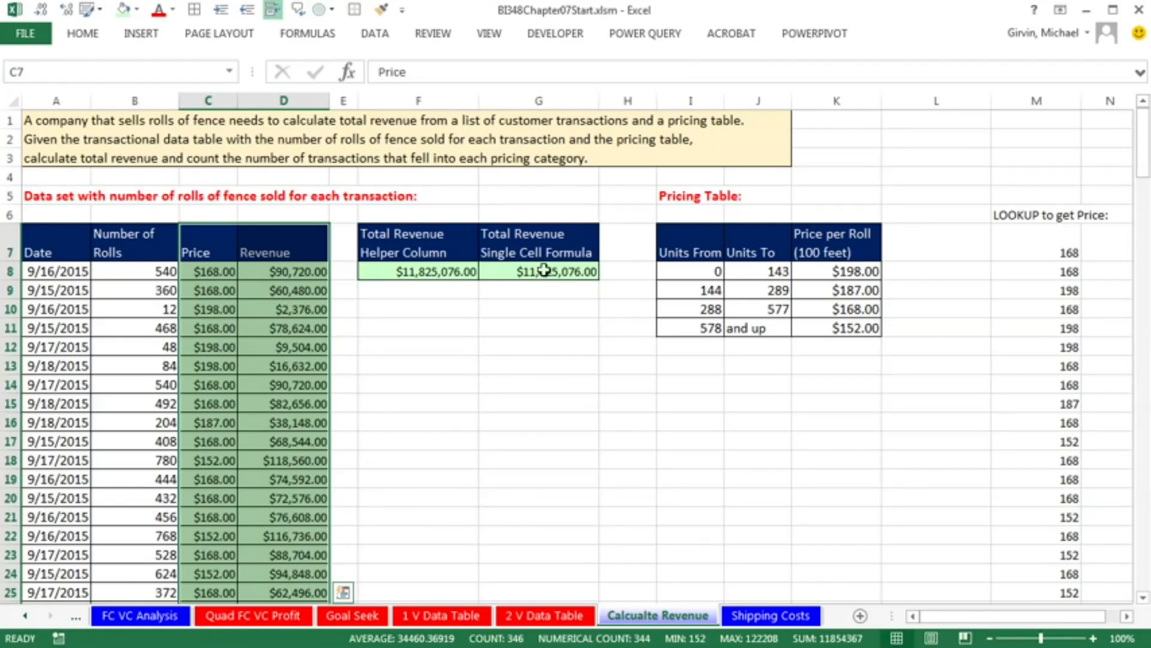
pyautogui.moveTo(703, 272); pyautogui.dragTo(860, 277)
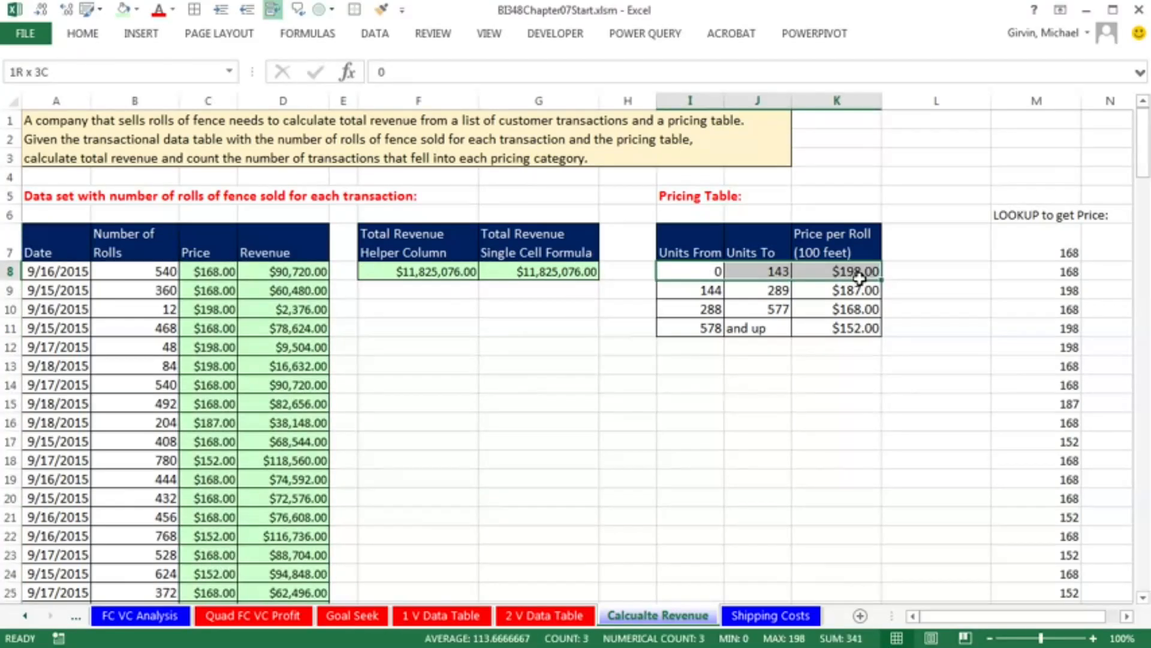
pyautogui.moveTo(712, 290); pyautogui.dragTo(863, 290)
pyautogui.click(727, 309)
pyautogui.moveTo(728, 308); pyautogui.dragTo(801, 309)
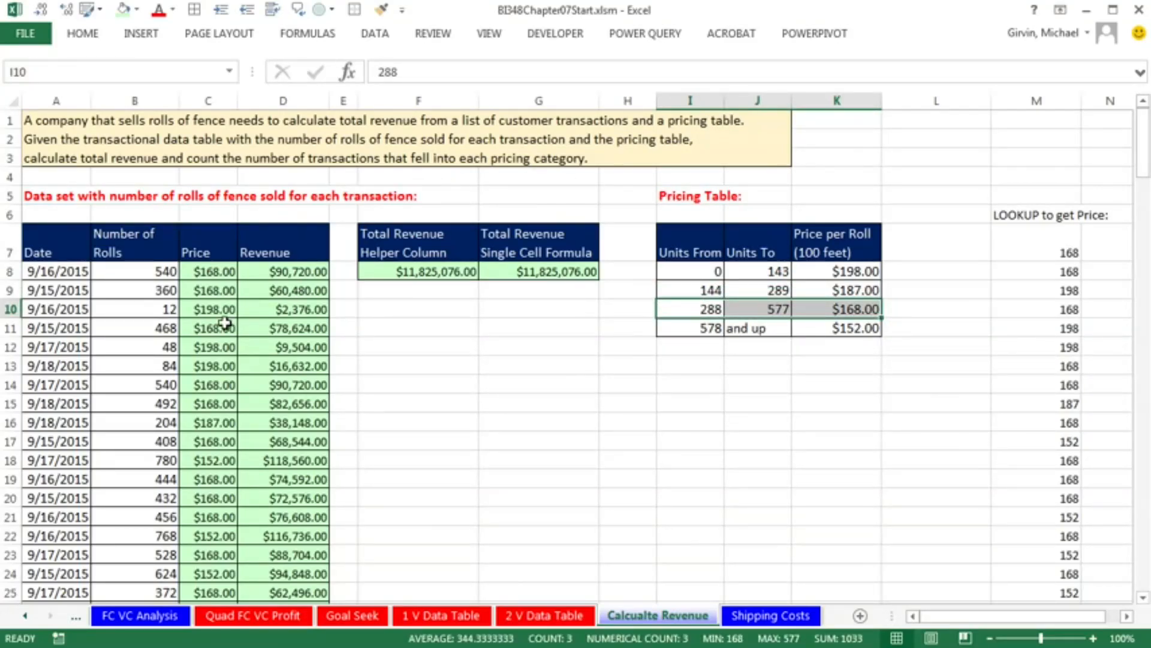
pyautogui.moveTo(193, 243); pyautogui.dragTo(220, 410)
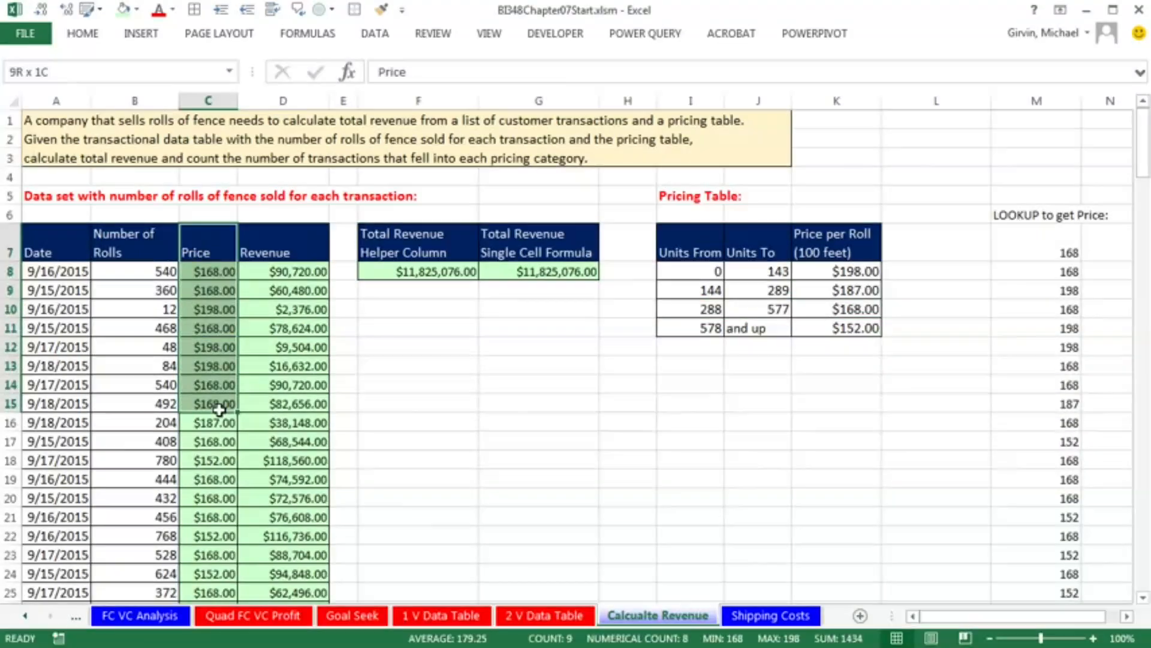
pyautogui.click(921, 248)
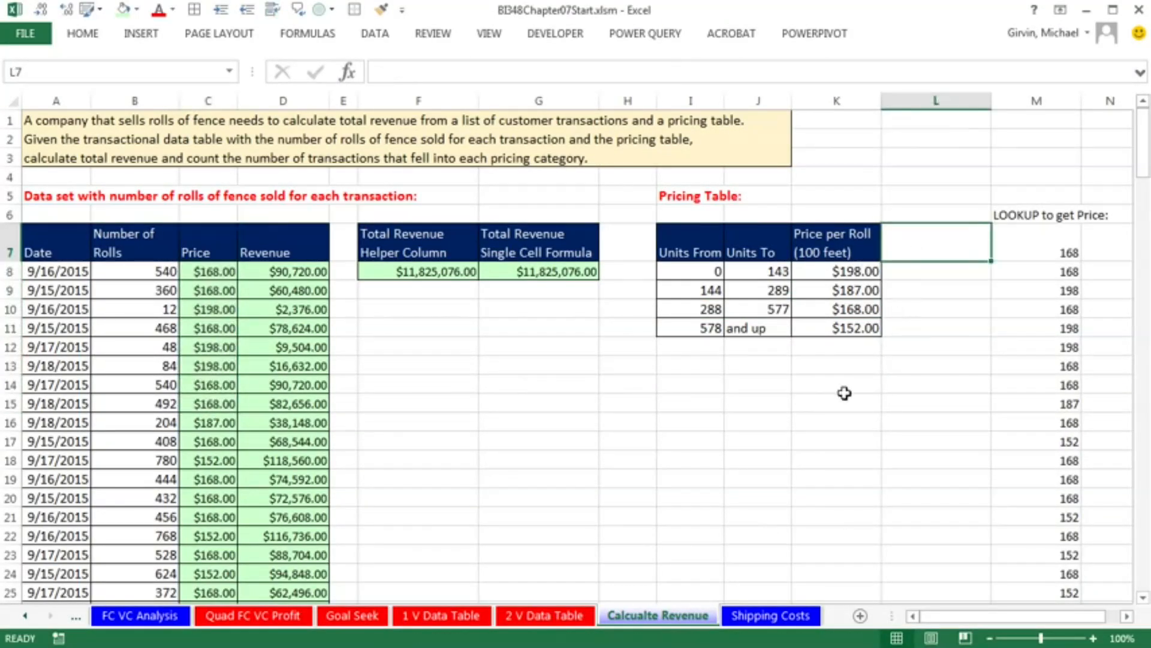
# - Copy the header and result-cell formatting of G7:G8 onto L7:L8 beside the pricing table
pyautogui.click(819, 246)
pyautogui.moveTo(542, 247); pyautogui.dragTo(550, 267)
pyautogui.rightClick(557, 246)
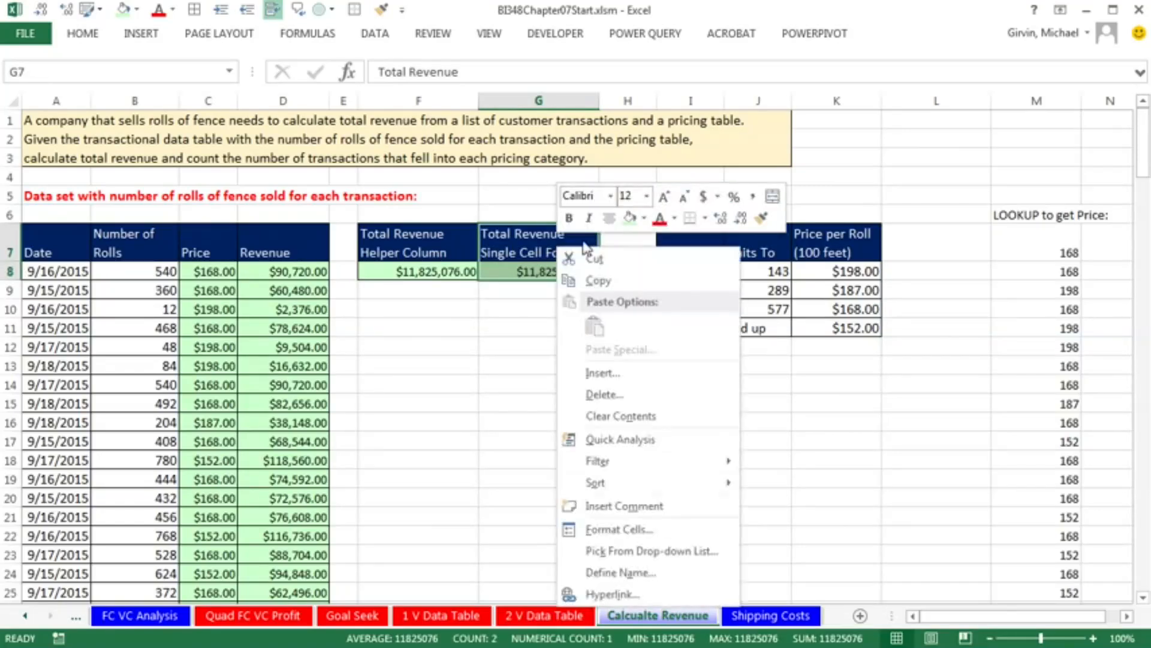
pyautogui.click(762, 217)
pyautogui.click(910, 248)
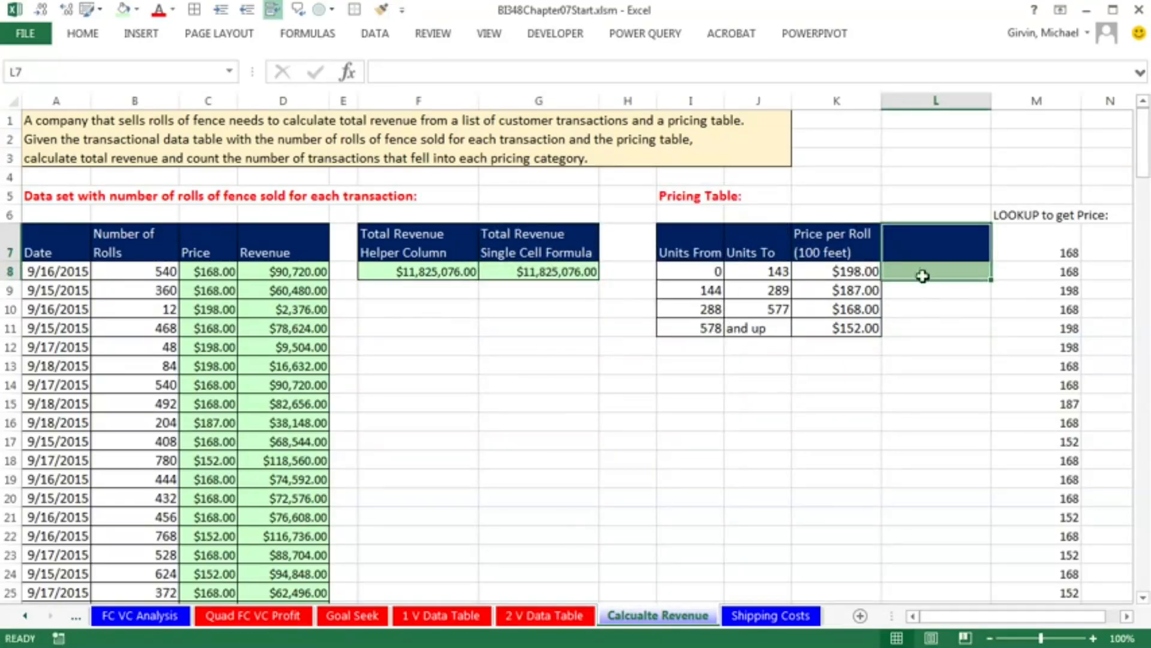
# - Enter the header "Count Transactions in Each Price Category" in L7, widening column L and fitting row 7's height to it
pyautogui.click(918, 249)
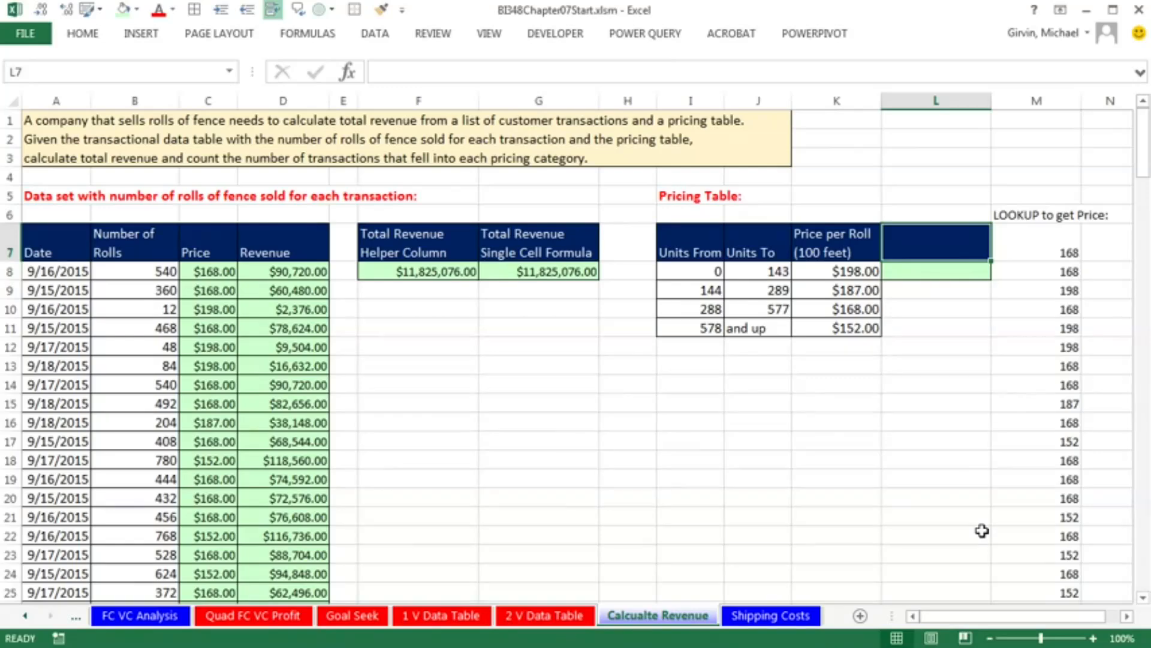
pyautogui.write('Count Transactions in Each Price Category')
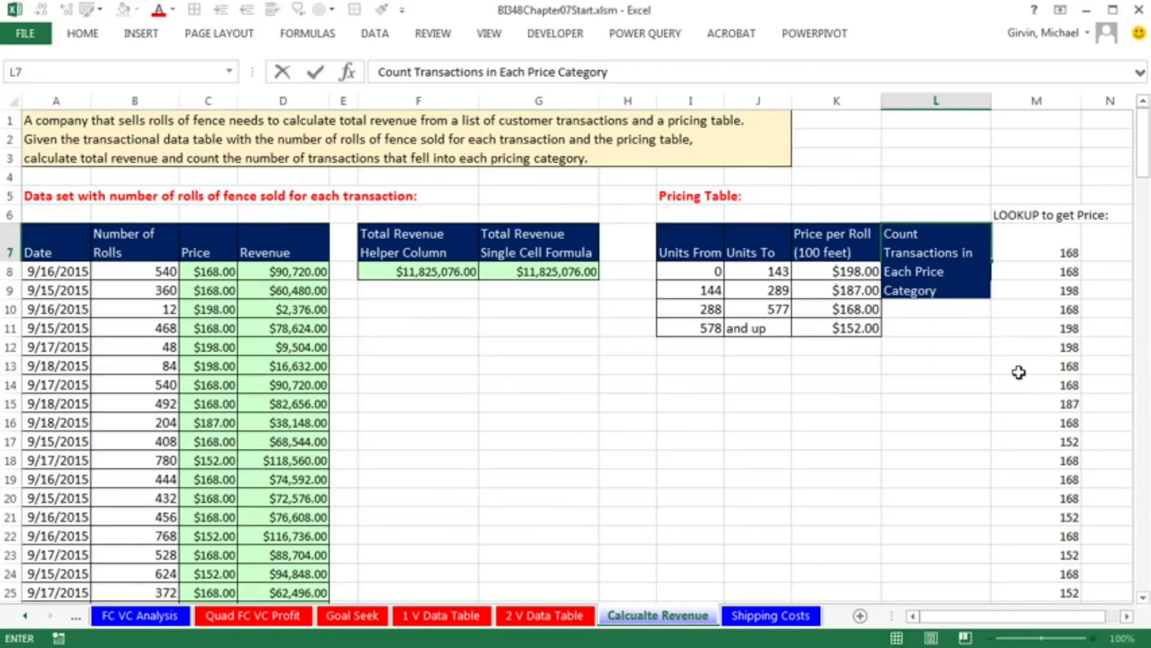
pyautogui.hotkey('ctrl', 'Return')
pyautogui.moveTo(991, 103); pyautogui.dragTo(1033, 104)
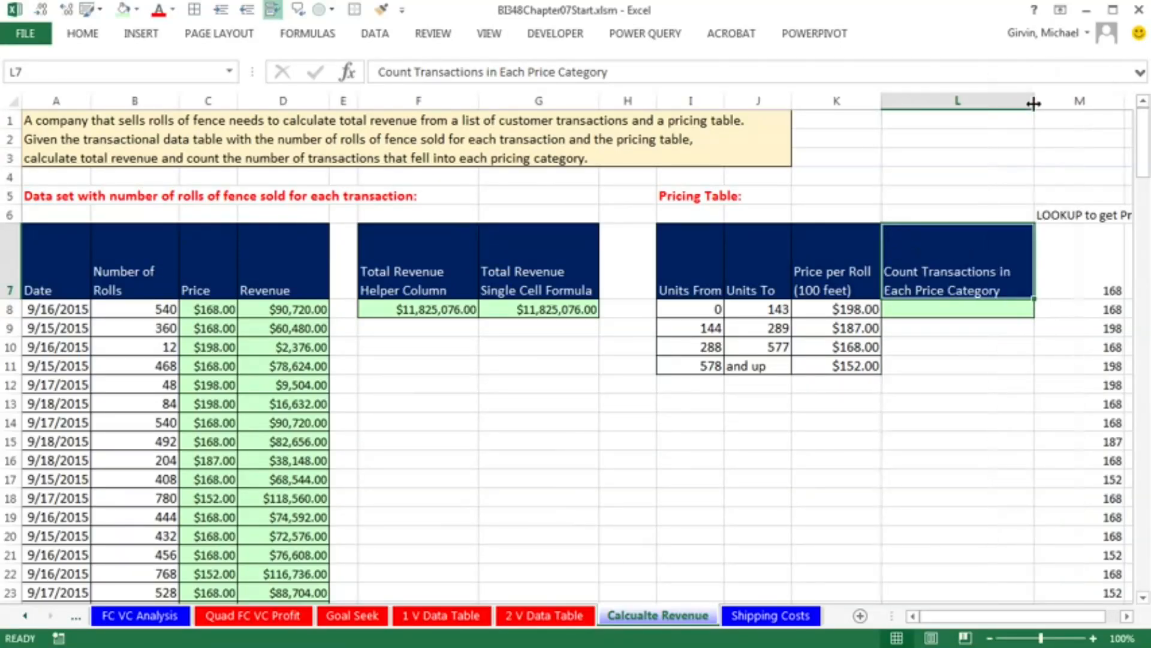
pyautogui.doubleClick(11, 299)
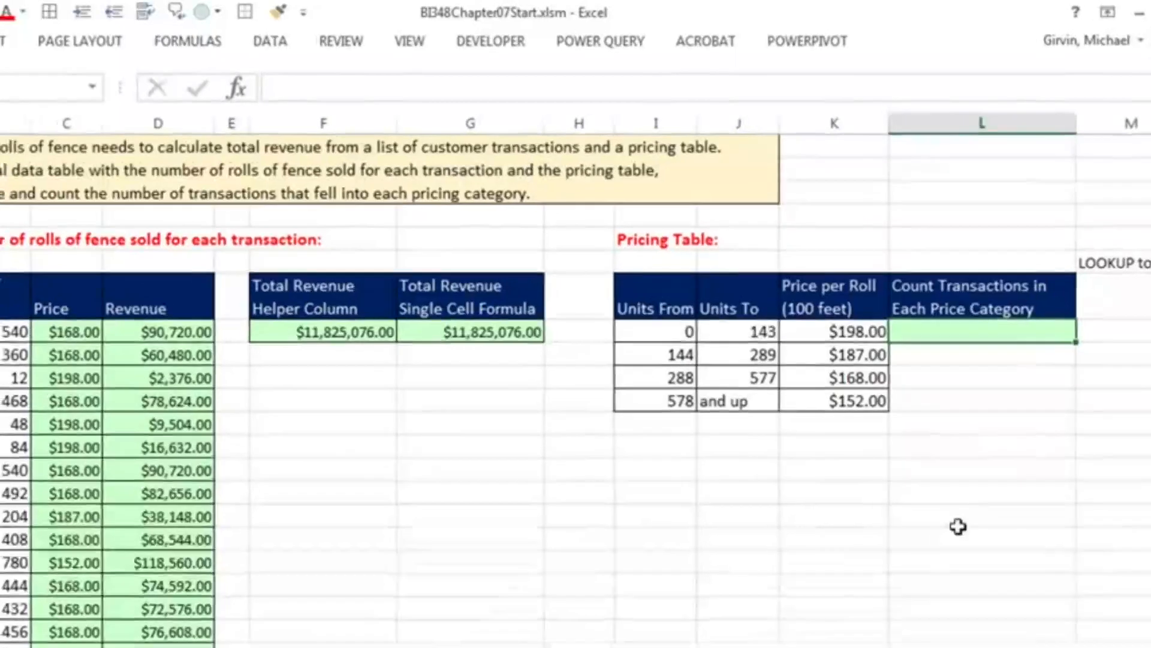
# - Count the transactions at the first price category in L8 with =COUNTIFS($C$8:$C$179,K8)
pyautogui.press('Down')
pyautogui.write('=countifs')
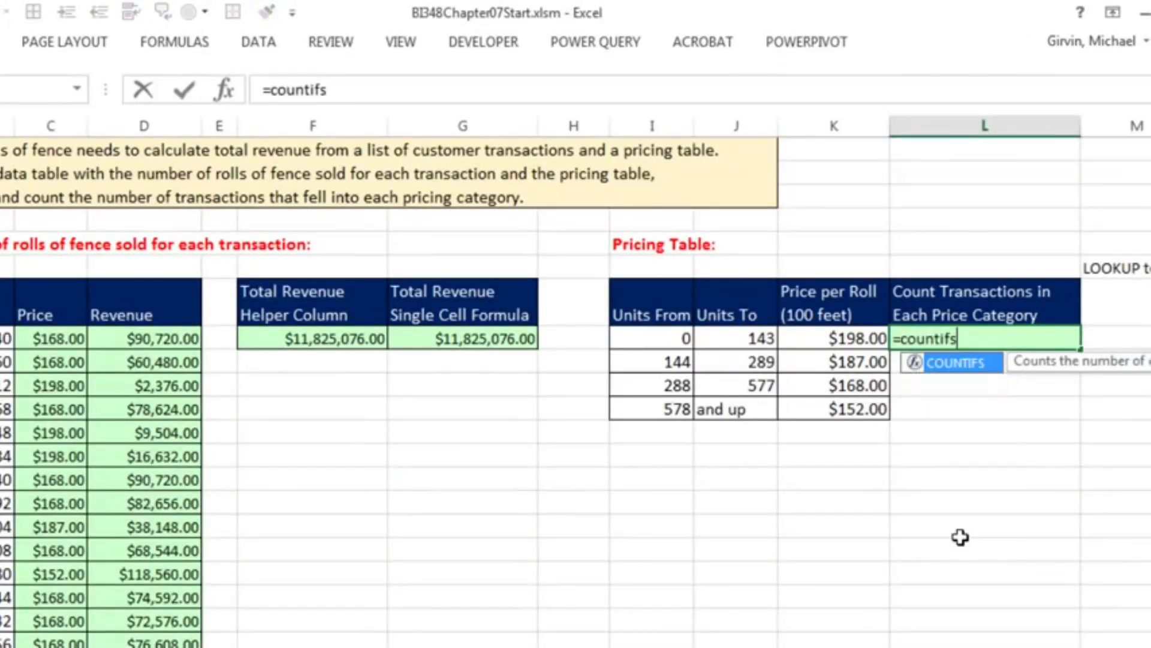
pyautogui.press('Tab')
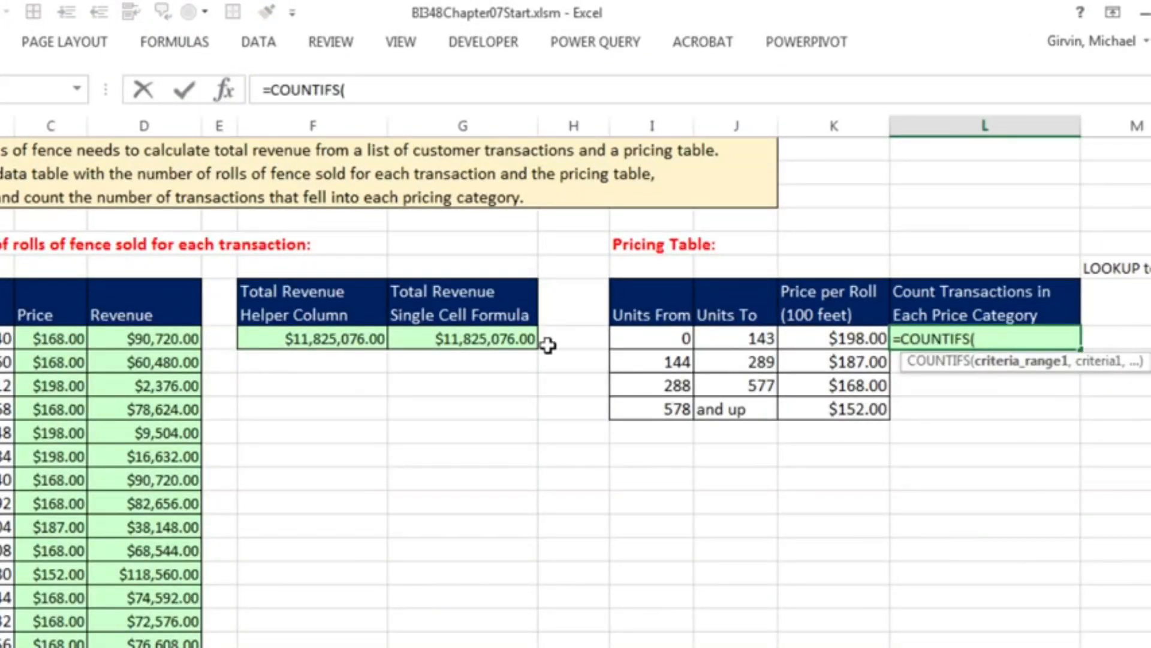
pyautogui.click(55, 339)
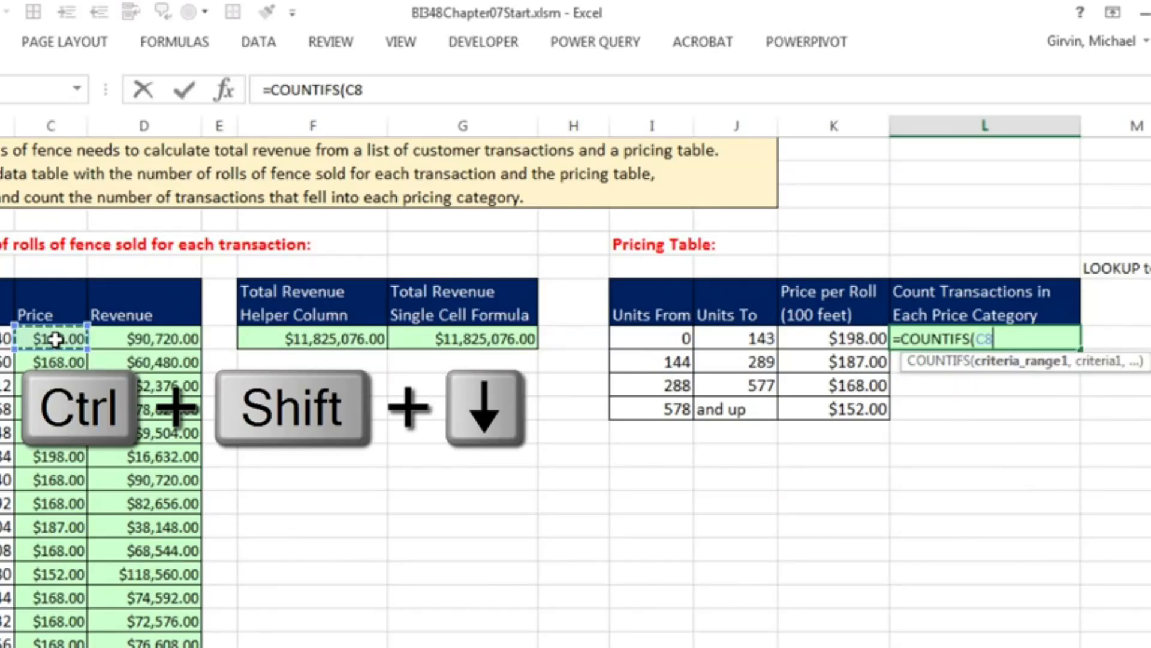
pyautogui.hotkey('ctrl', 'shift', 'Down')
pyautogui.press('F4')
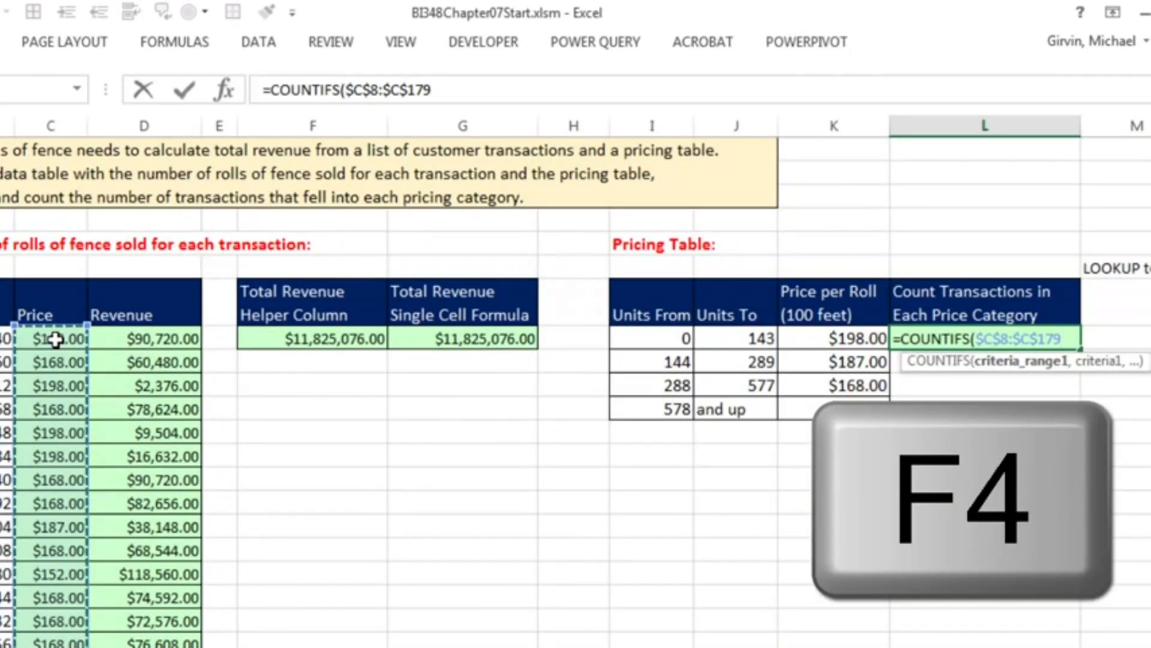
pyautogui.write(',')
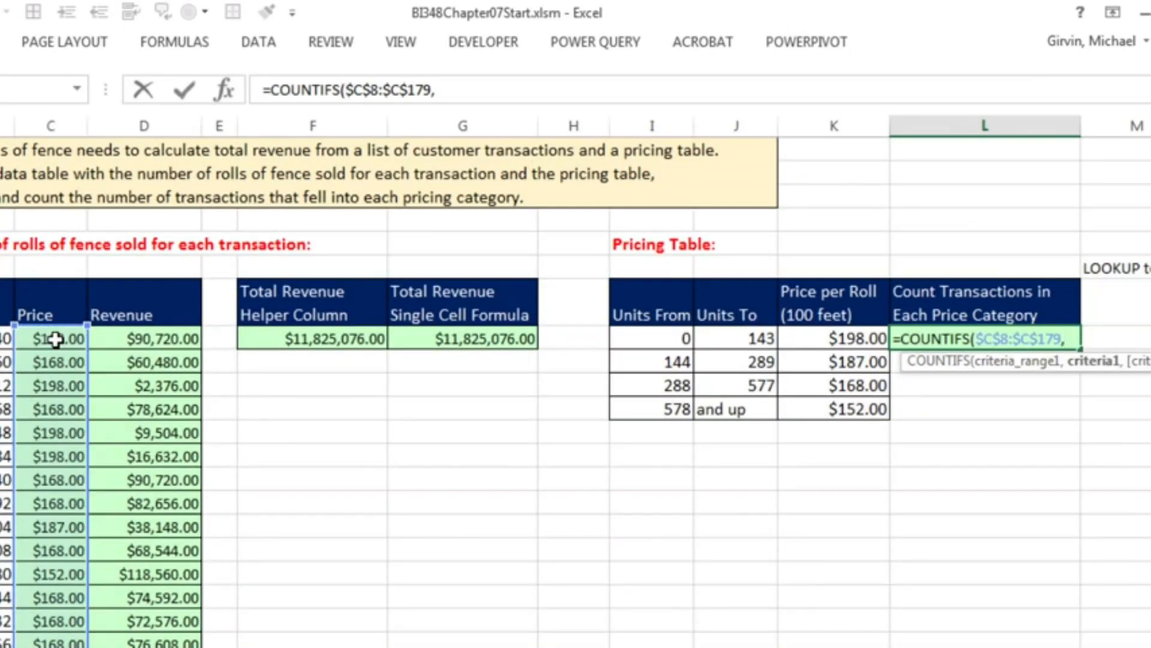
pyautogui.click(848, 336)
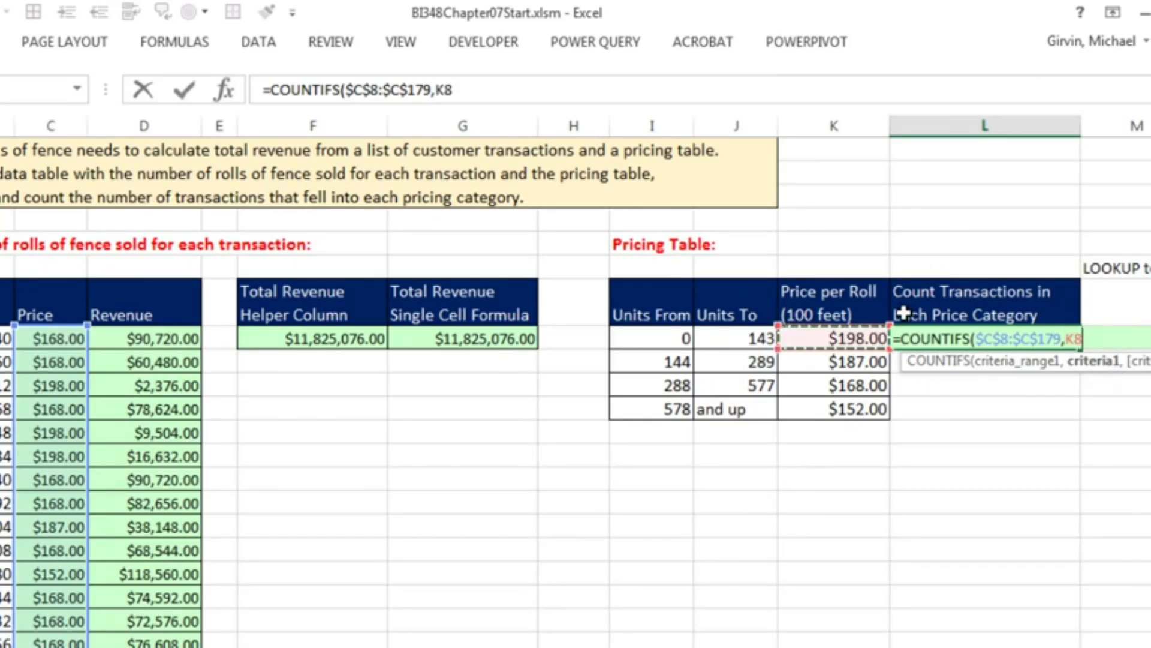
pyautogui.write(')')
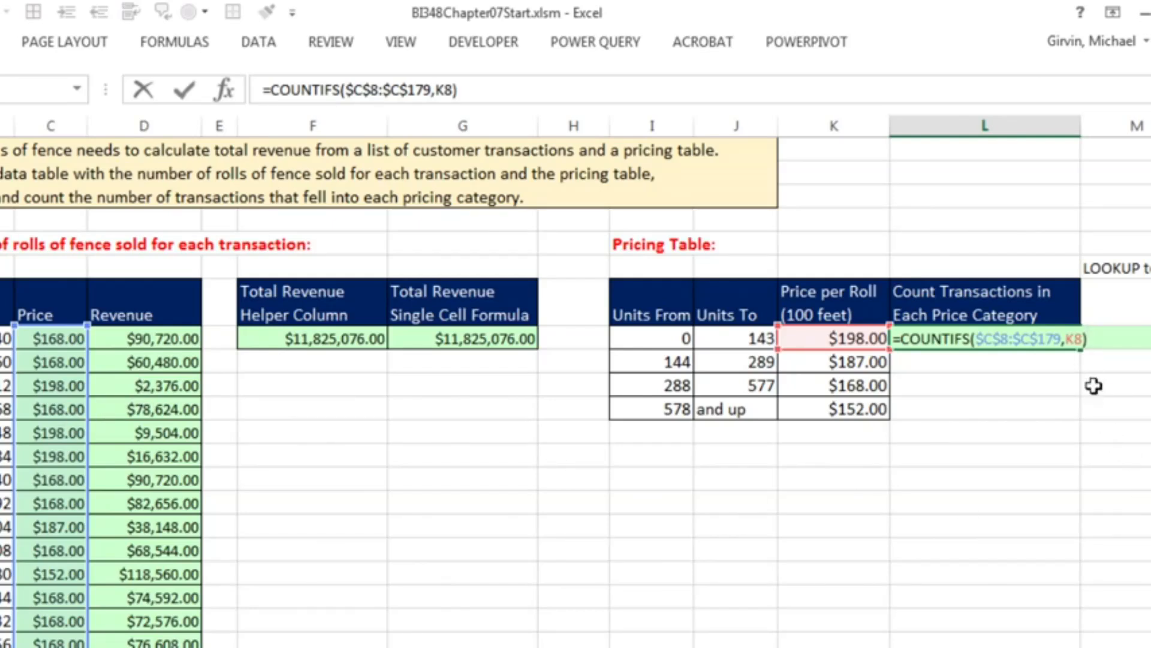
pyautogui.hotkey('ctrl', 'Return')
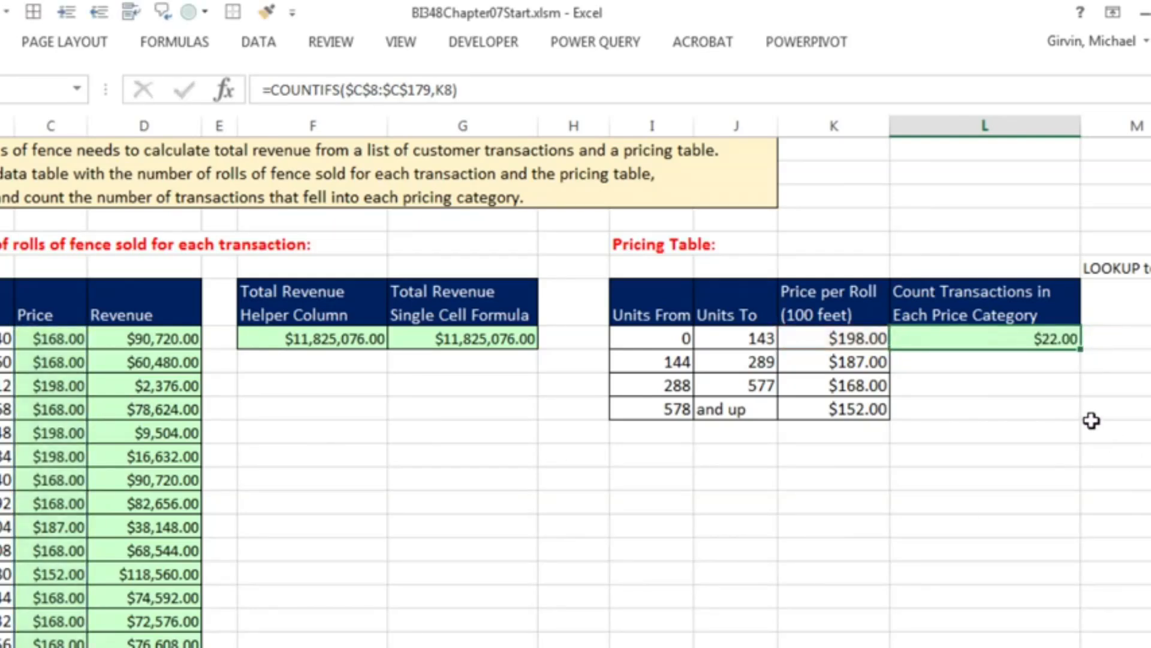
# - Apply the General number format to L8 and copy its COUNTIFS formula down through L11
pyautogui.hotkey('ctrl', 'shift', '`')
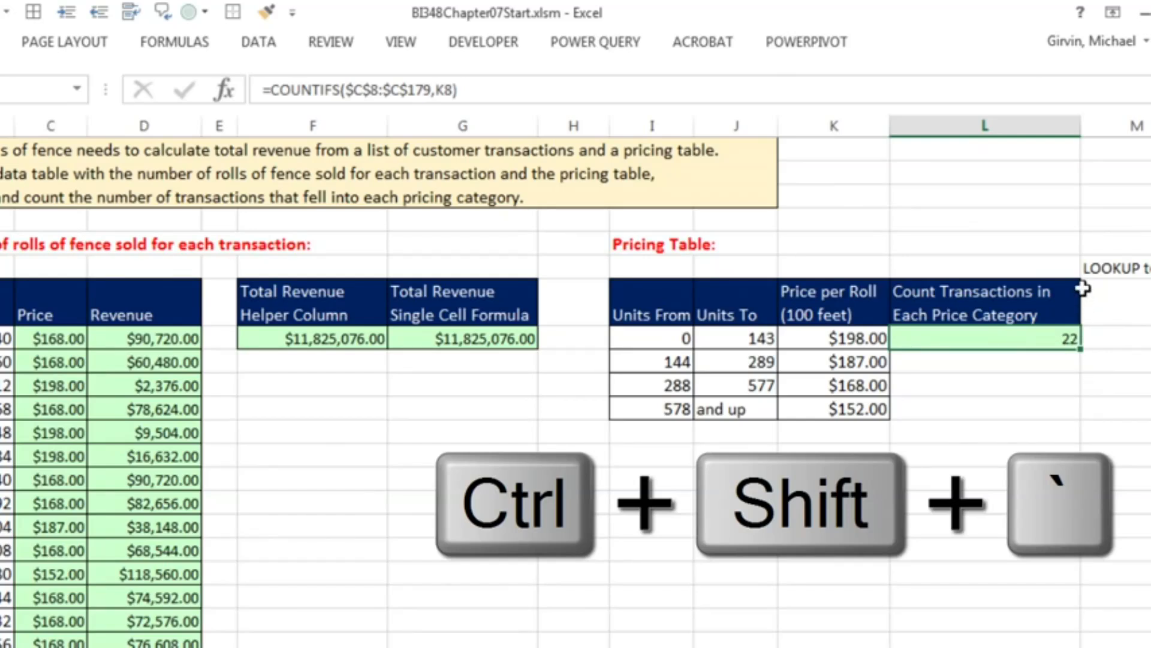
pyautogui.moveTo(1083, 349); pyautogui.dragTo(1091, 419)
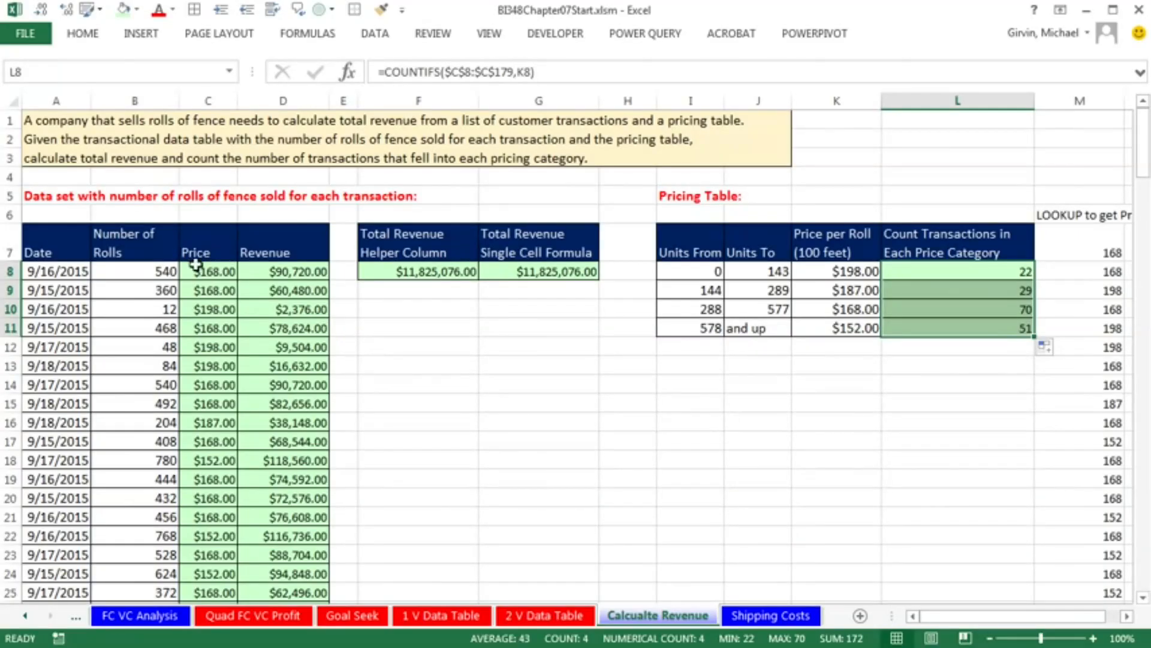
pyautogui.moveTo(196, 263); pyautogui.dragTo(267, 403)
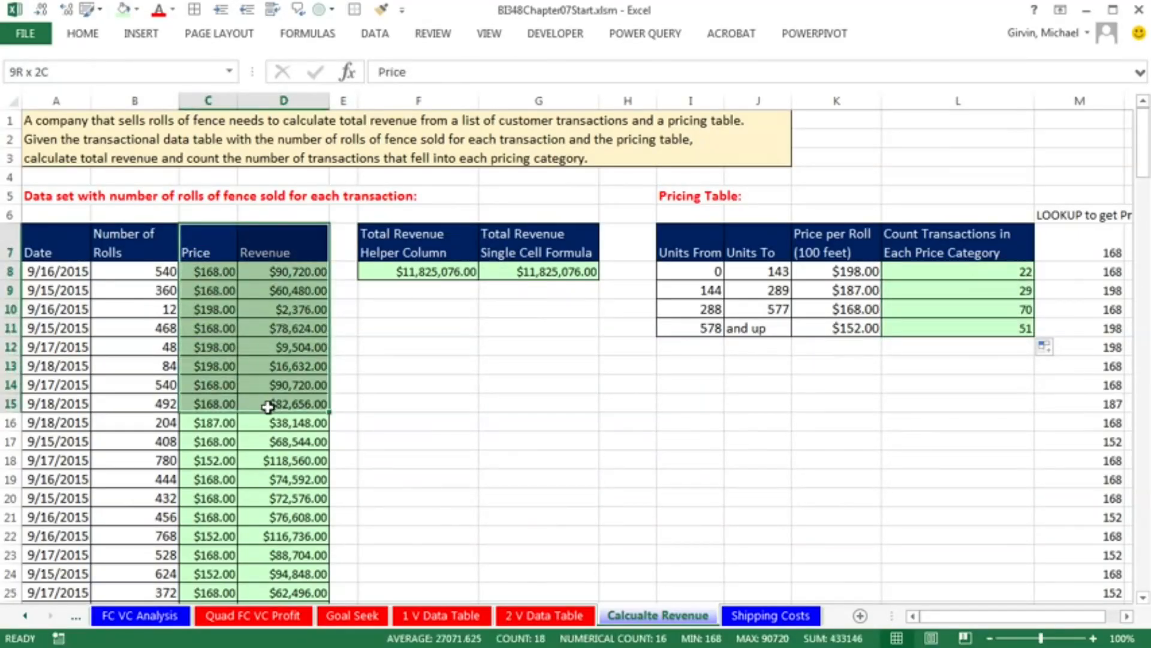
# - Move the "LOOKUP to get Price" column from column M to column Q
pyautogui.click(1127, 617)
pyautogui.click(1126, 616)
pyautogui.click(1127, 616)
pyautogui.click(1127, 616)
pyautogui.click(1127, 616)
pyautogui.click(1127, 616)
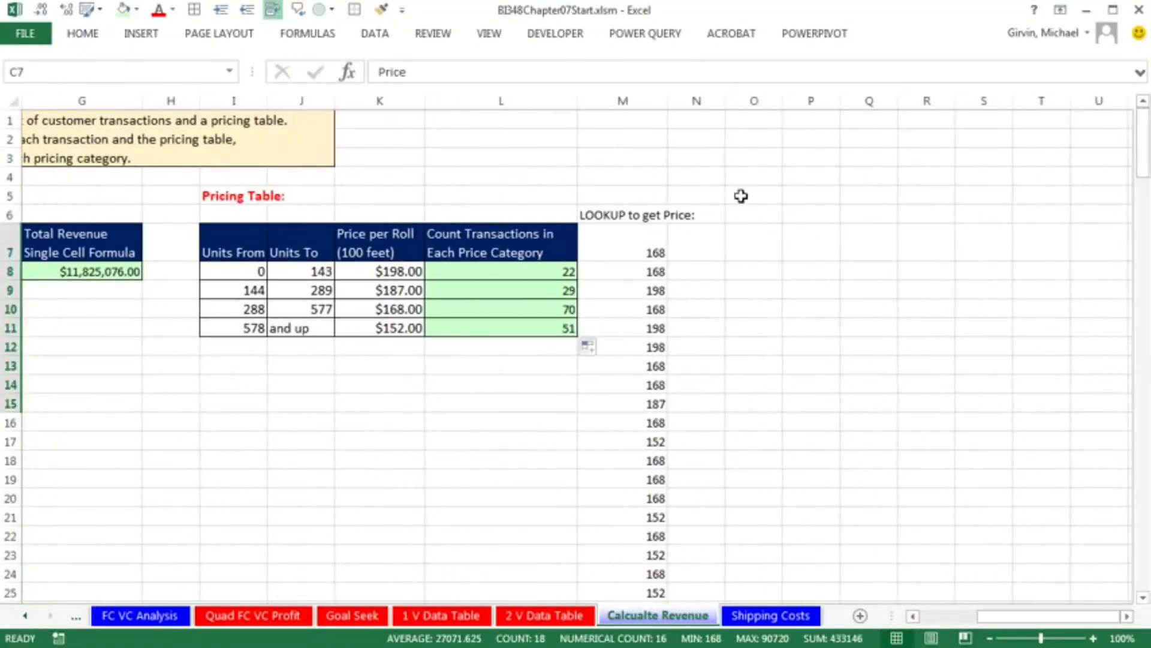
pyautogui.click(642, 100)
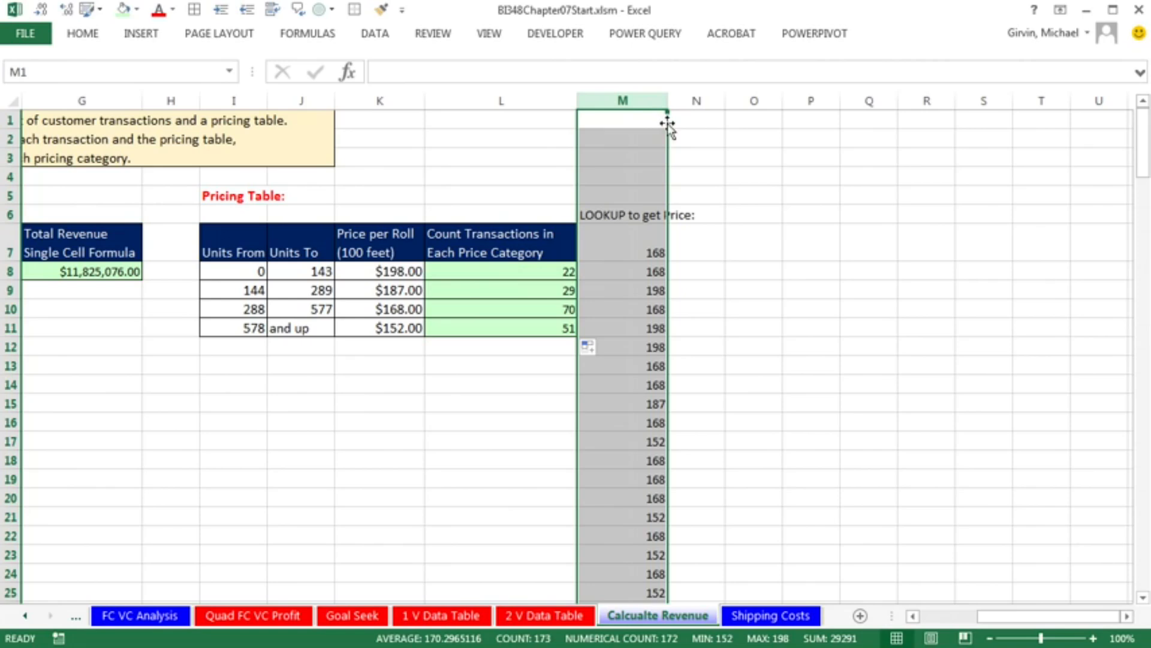
pyautogui.moveTo(667, 135); pyautogui.dragTo(856, 146)
# - Duplicate the count column L7:L11 into M7:M11 with the source column width, and clear the copied formulas in M8:M11
pyautogui.moveTo(555, 242); pyautogui.dragTo(542, 324)
pyautogui.hotkey('ctrl', 'c')
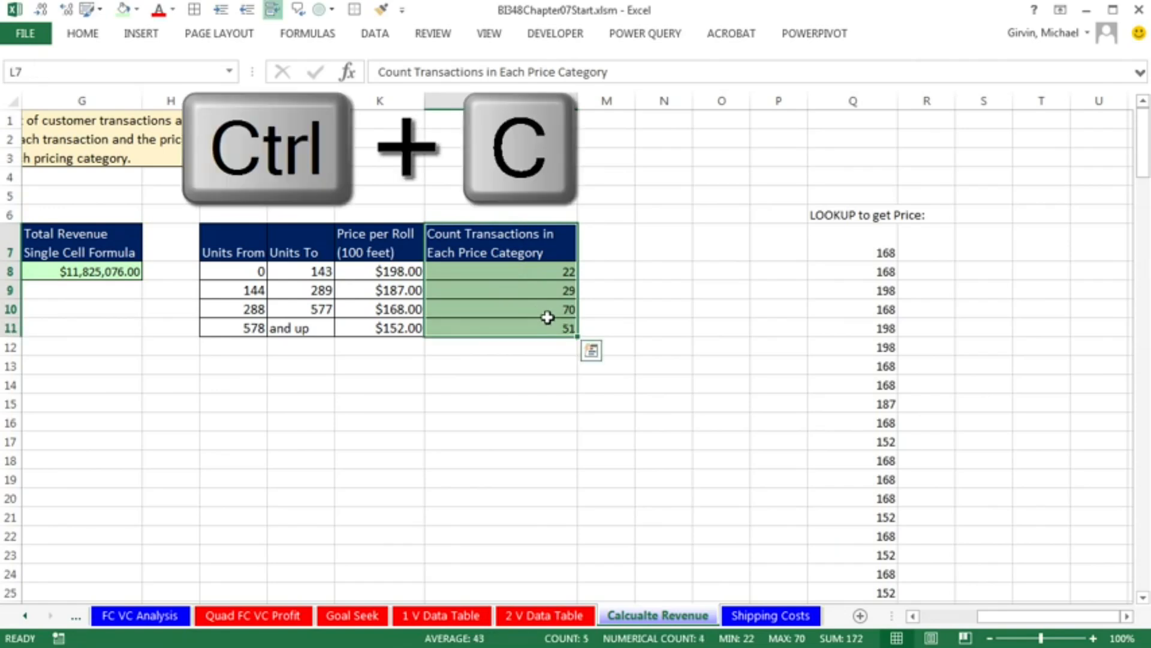
pyautogui.click(630, 244)
pyautogui.hotkey('ctrl', 'v')
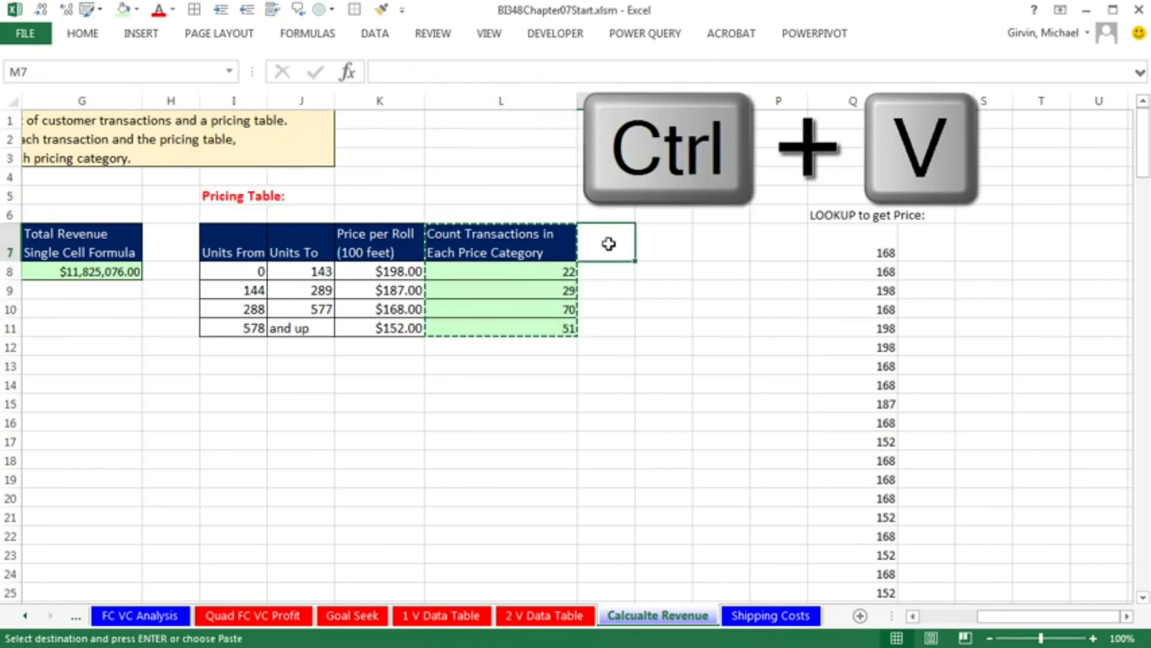
pyautogui.click(687, 444)
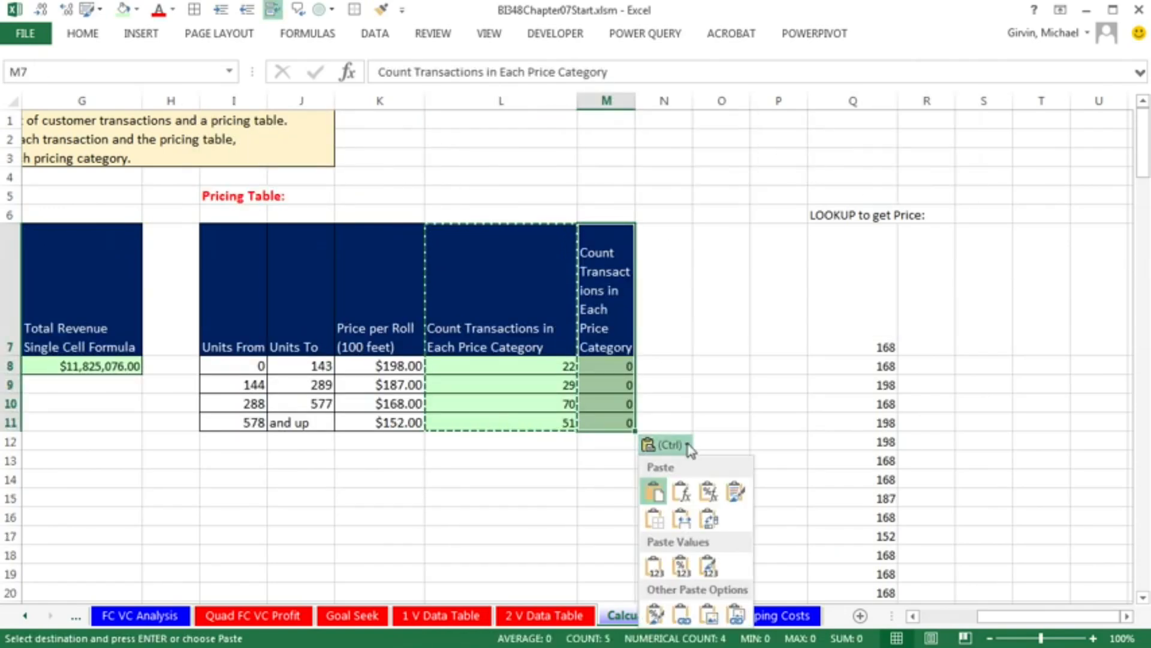
pyautogui.click(687, 526)
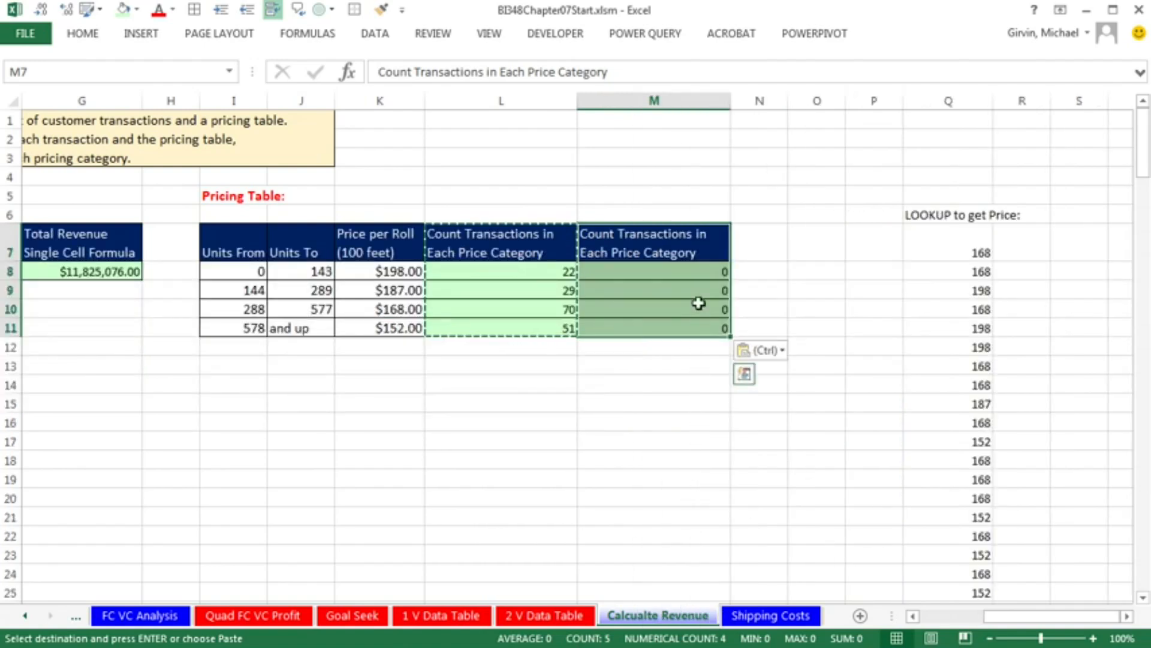
pyautogui.moveTo(675, 270); pyautogui.dragTo(676, 329)
pyautogui.press('Delete')
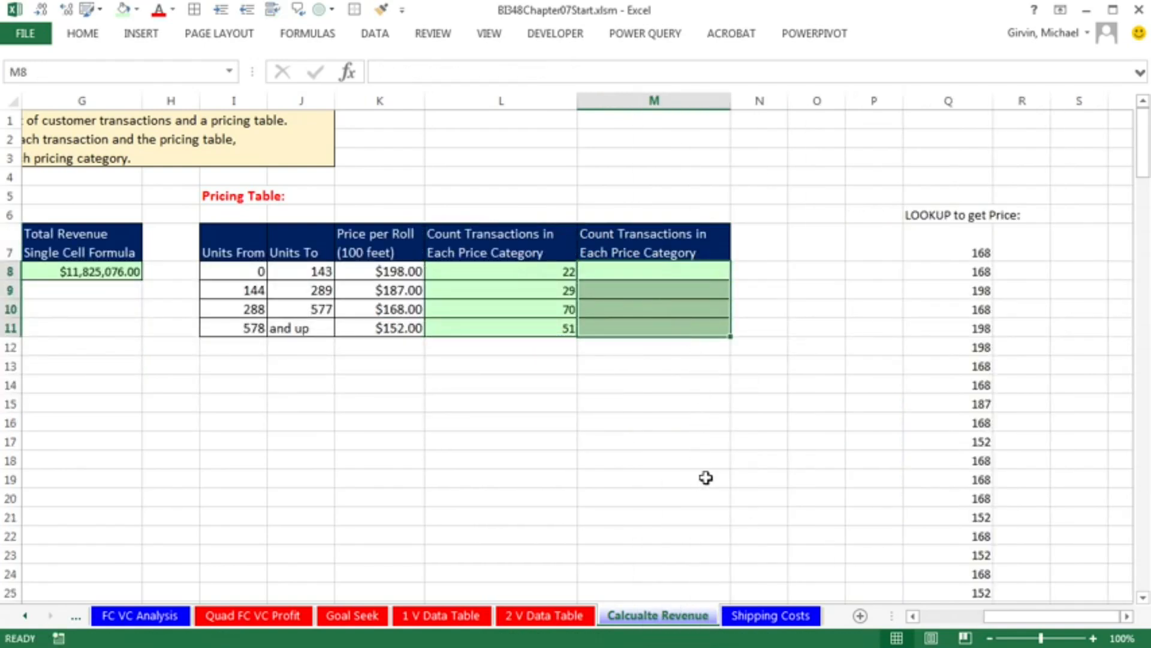
# - Start a COUNTIFS formula in M8 with the Number of Rolls column, $B$8:$B$179, as the absolute first criteria range
pyautogui.moveTo(971, 616); pyautogui.dragTo(935, 618)
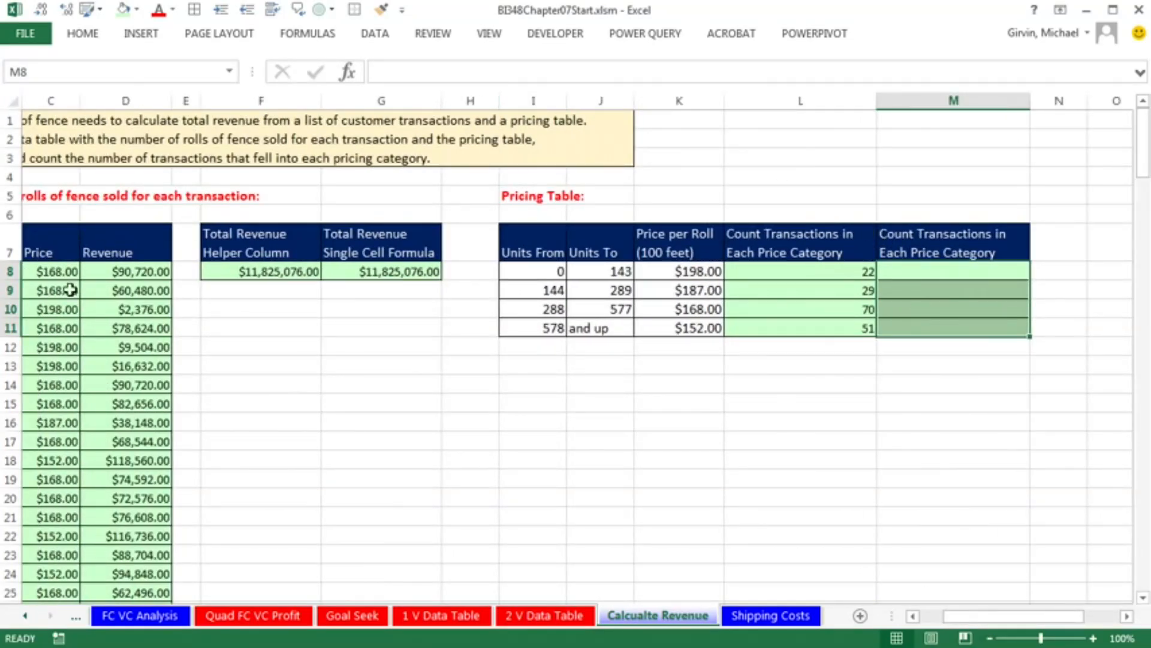
pyautogui.moveTo(974, 618); pyautogui.dragTo(961, 619)
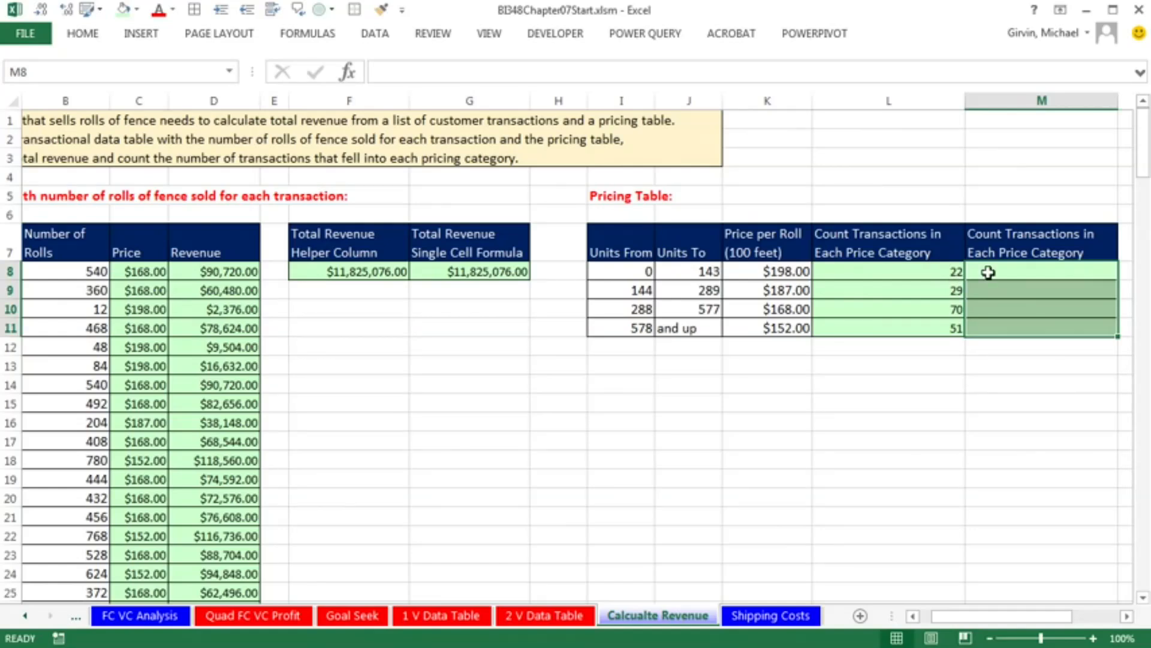
pyautogui.moveTo(64, 272); pyautogui.dragTo(52, 464)
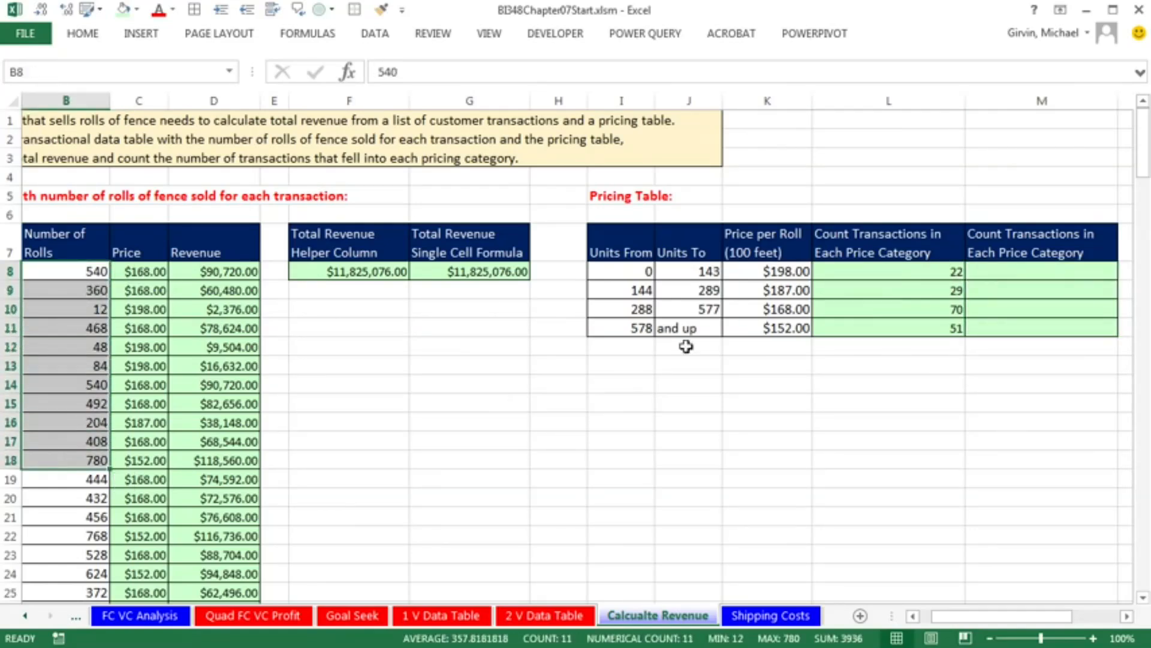
pyautogui.click(1002, 271)
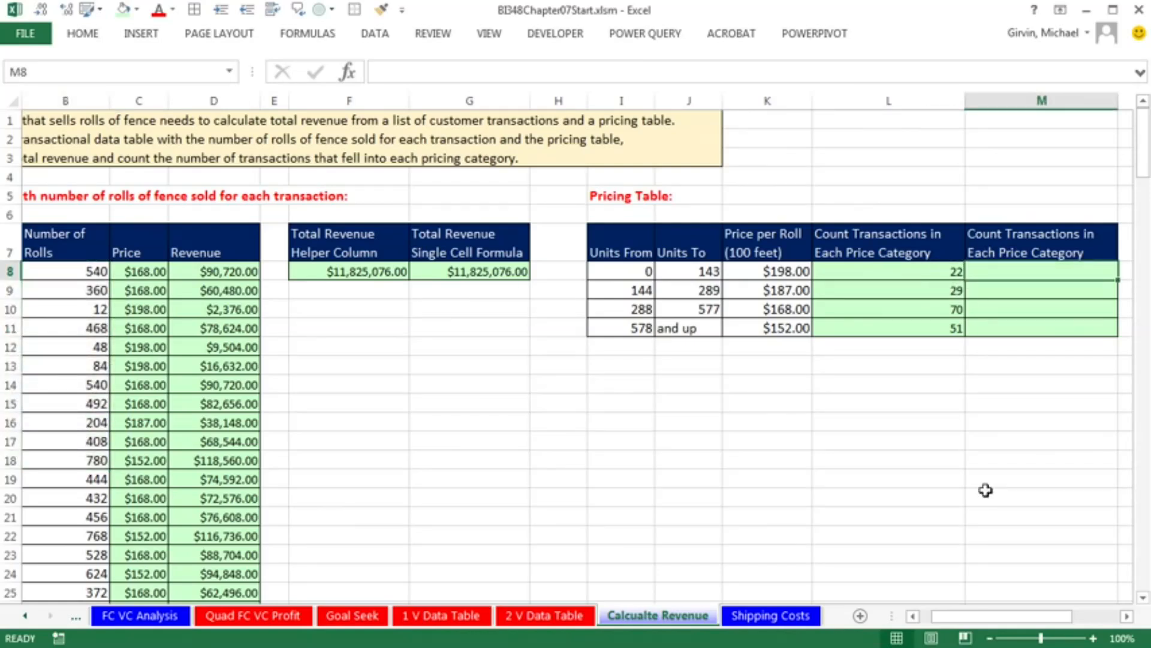
pyautogui.write('=countifs')
pyautogui.press('Tab')
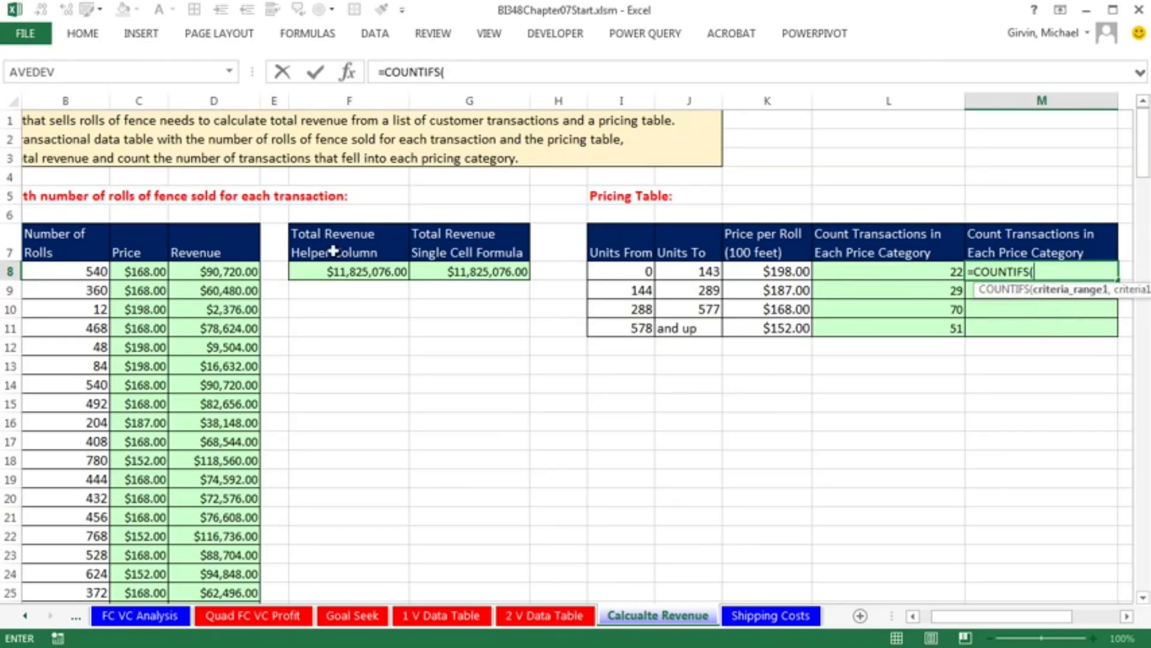
pyautogui.click(77, 272)
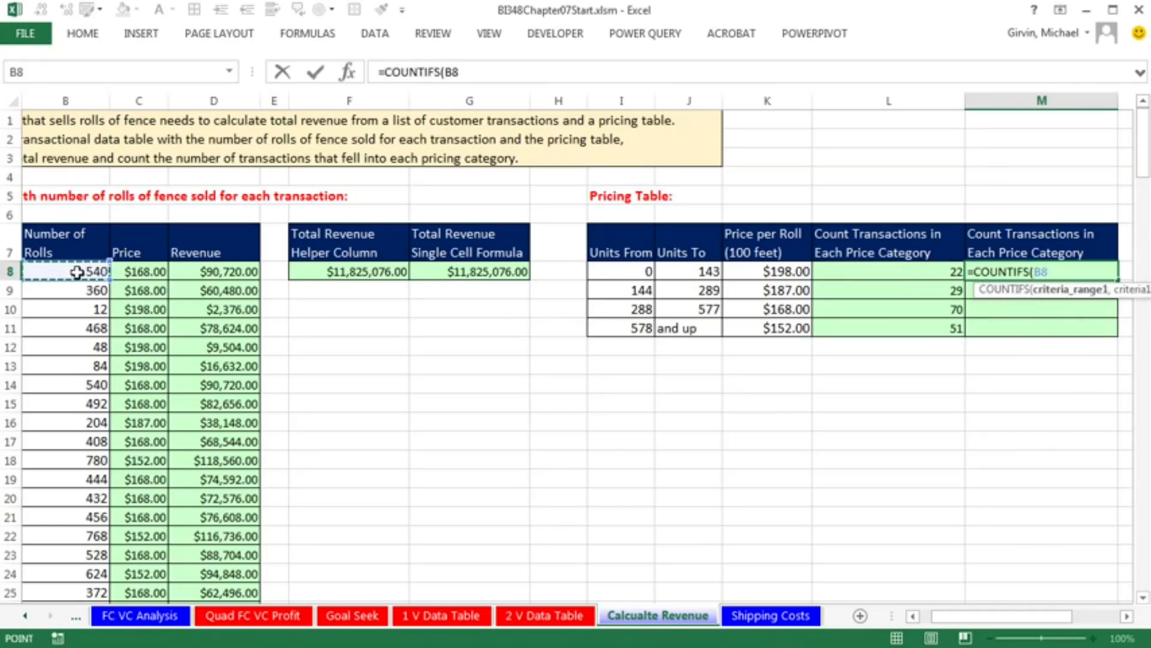
pyautogui.hotkey('ctrl', 'shift', 'Down')
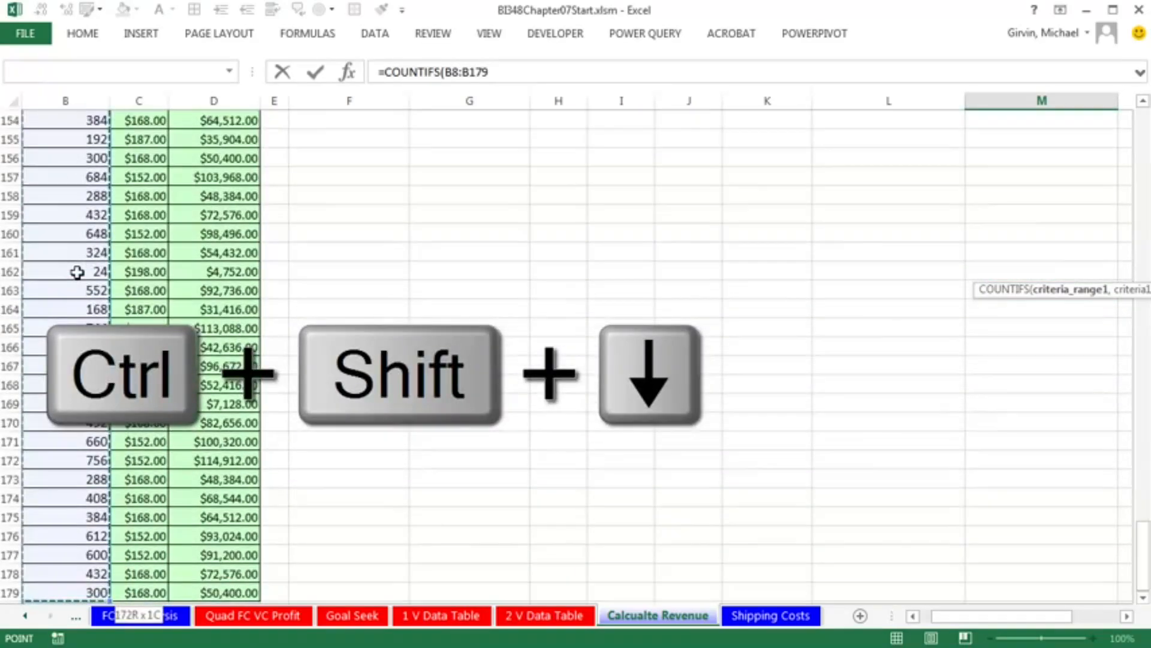
pyautogui.press('F4')
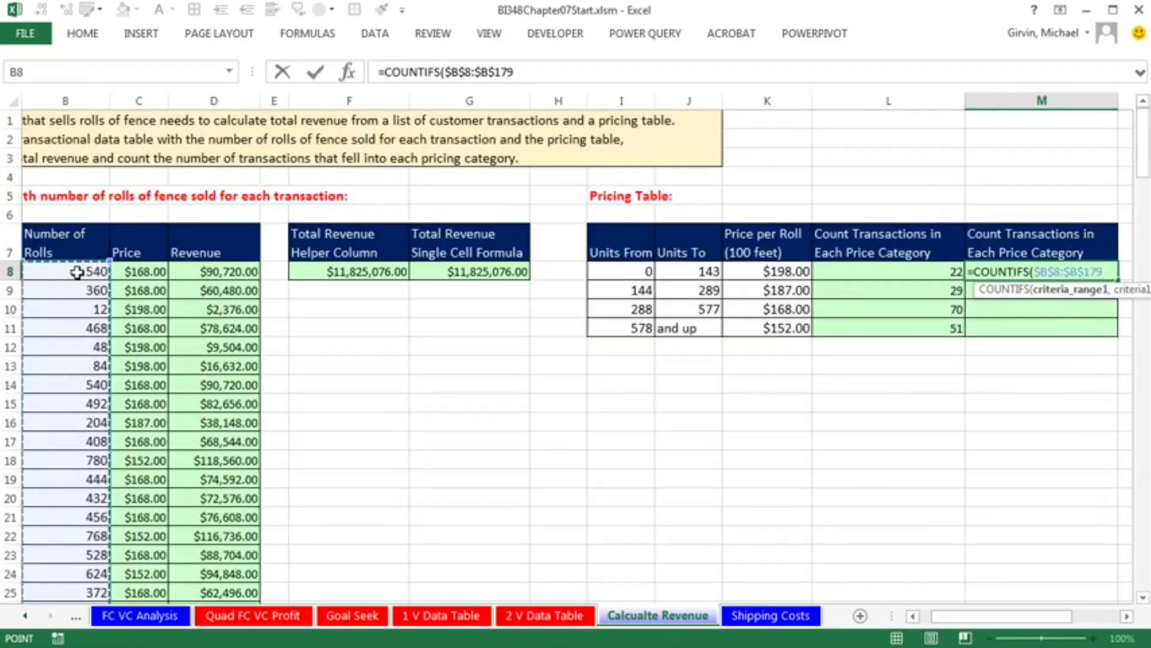
pyautogui.write(',')
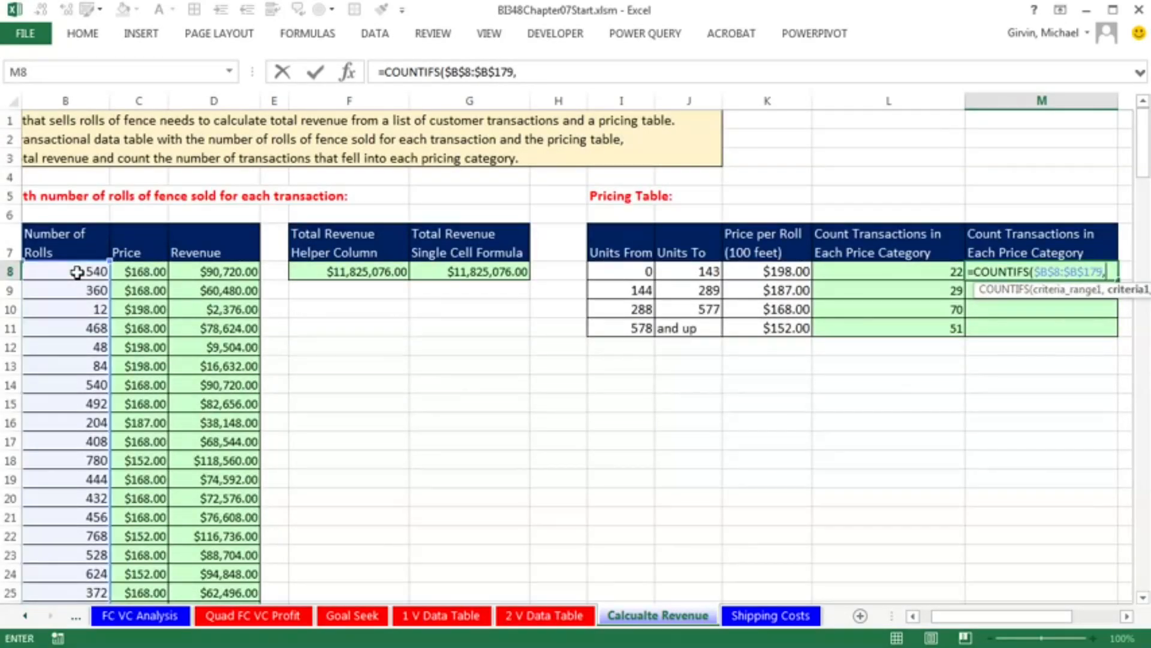
# - Add the lower-limit criterion ">="&I8 to the COUNTIFS formula in M8, referencing the category's Units From value
pyautogui.click(1127, 616)
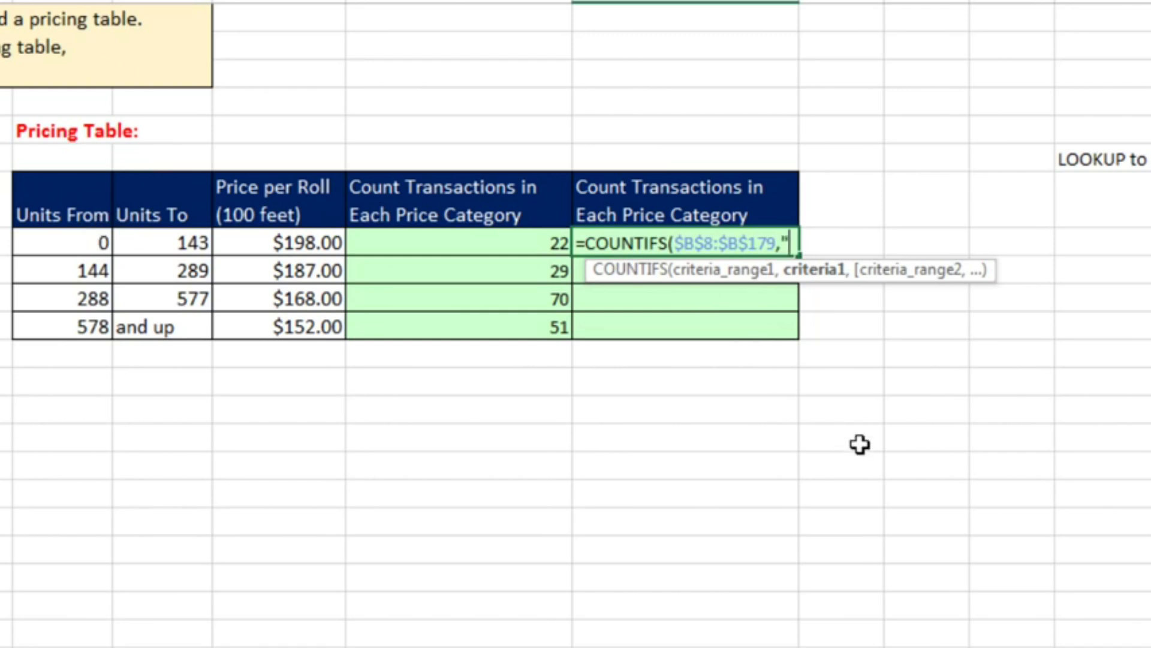
pyautogui.write('>="&')
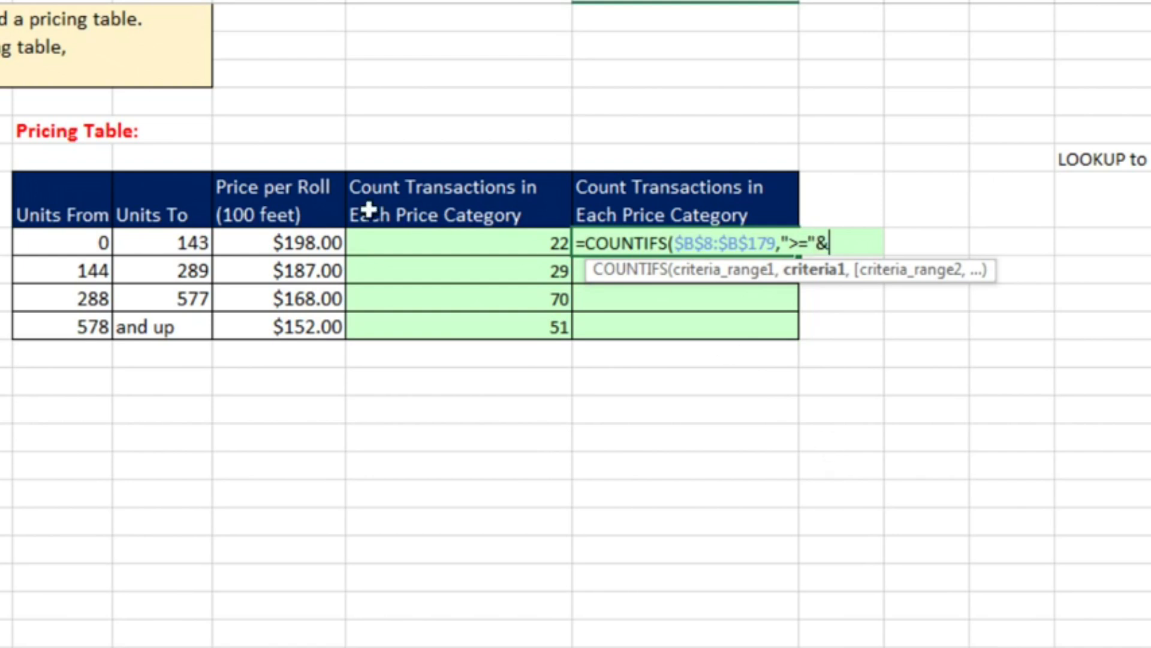
pyautogui.click(78, 244)
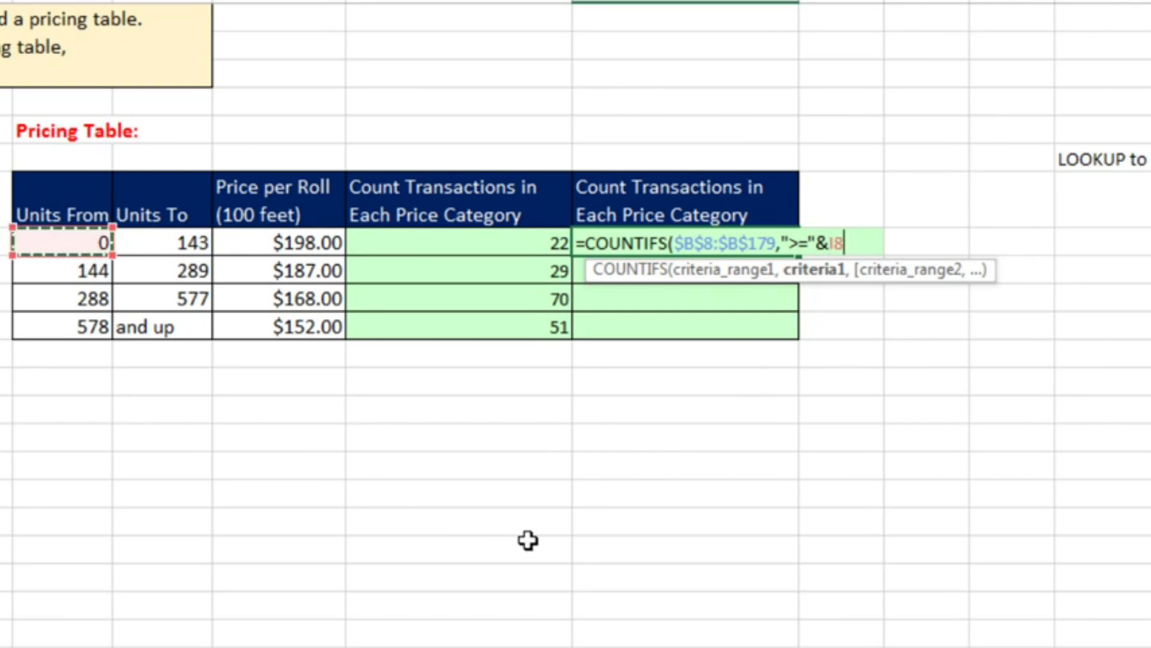
pyautogui.write(',')
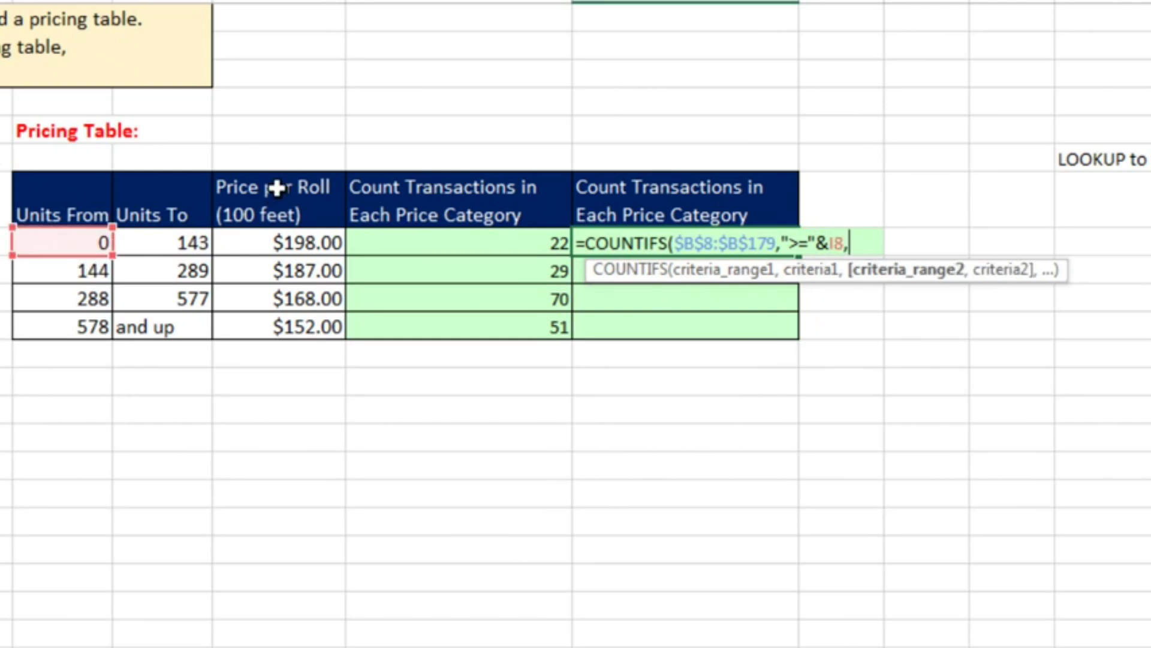
# - Reuse $B$8:$B$179 as the second criteria range with criterion "<="&J8, and enter the COUNTIFS formula in M8
pyautogui.click(725, 273)
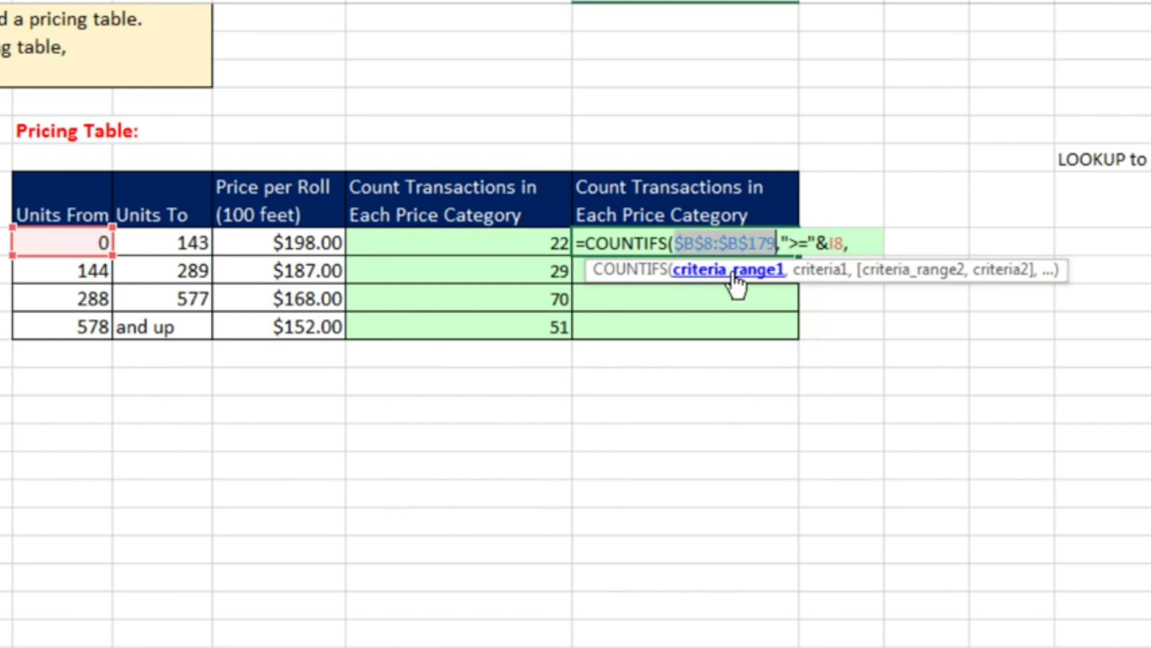
pyautogui.hotkey('ctrl', 'c')
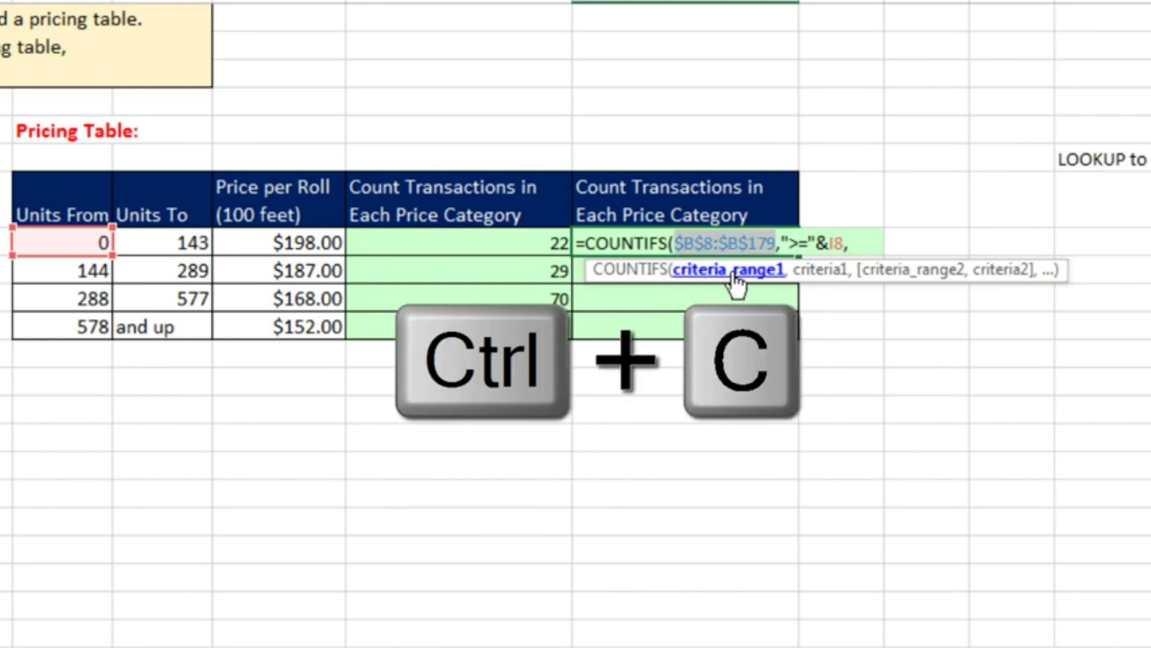
pyautogui.click(893, 272)
pyautogui.hotkey('ctrl', 'v')
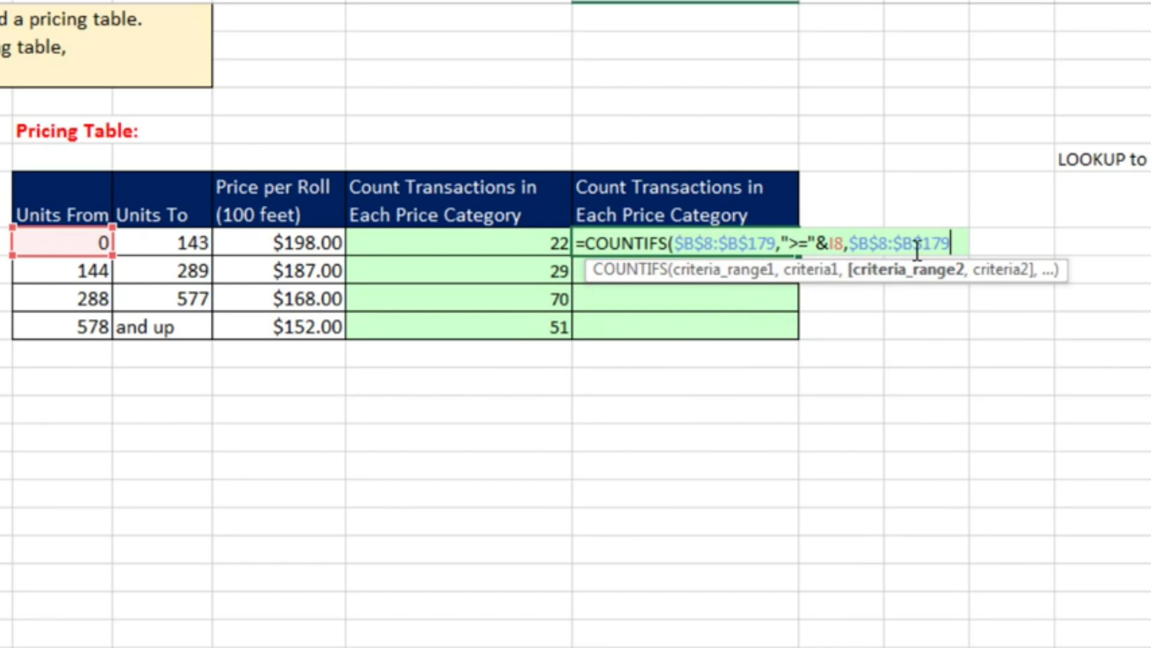
pyautogui.write(',"<=')
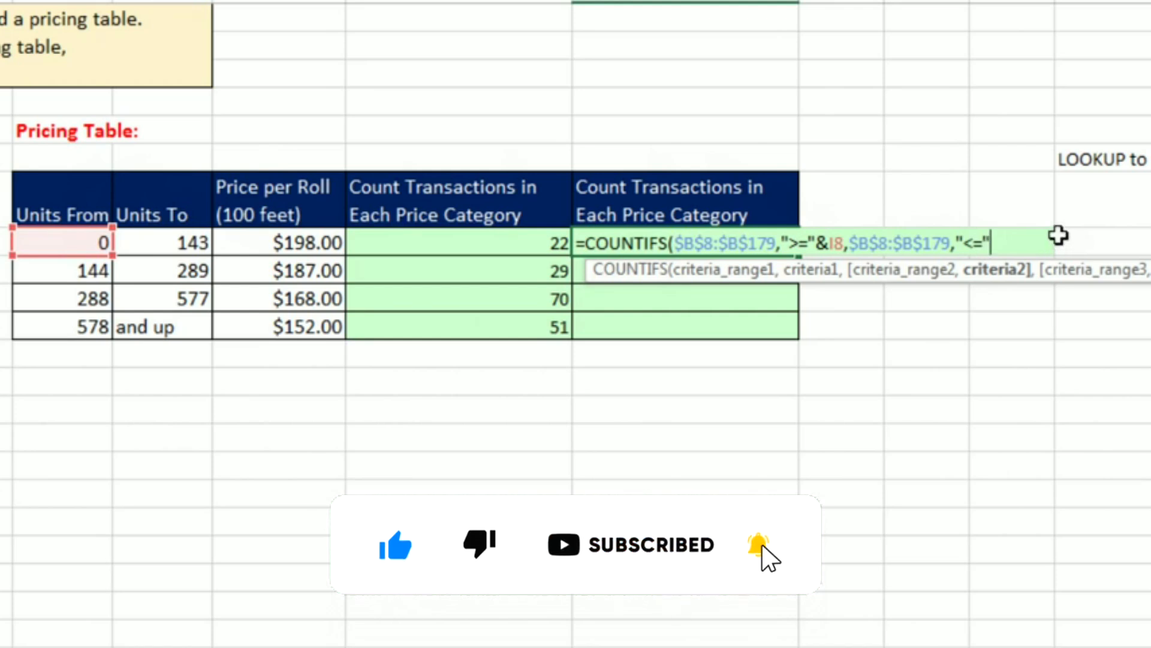
pyautogui.write('&')
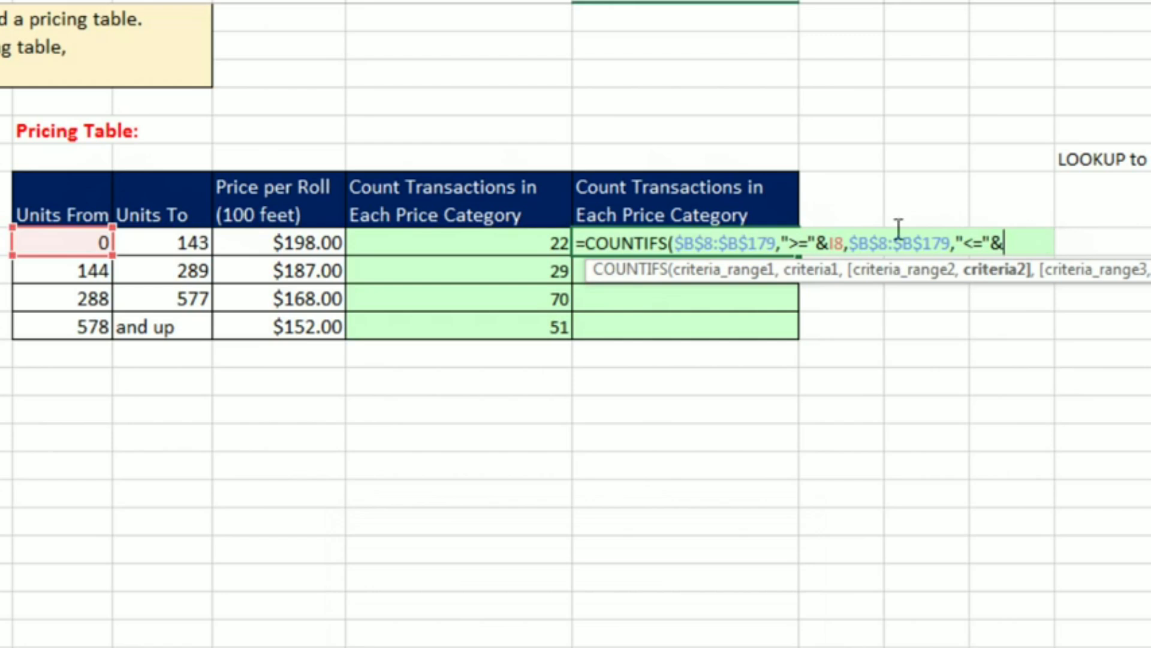
pyautogui.click(209, 241)
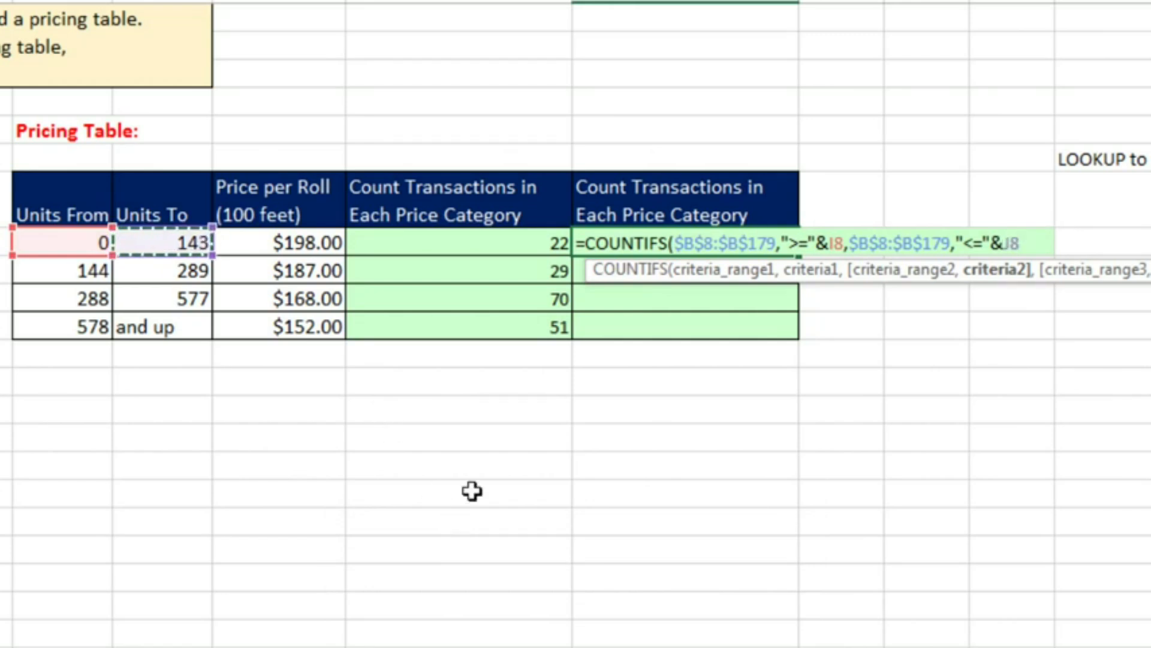
pyautogui.write(')')
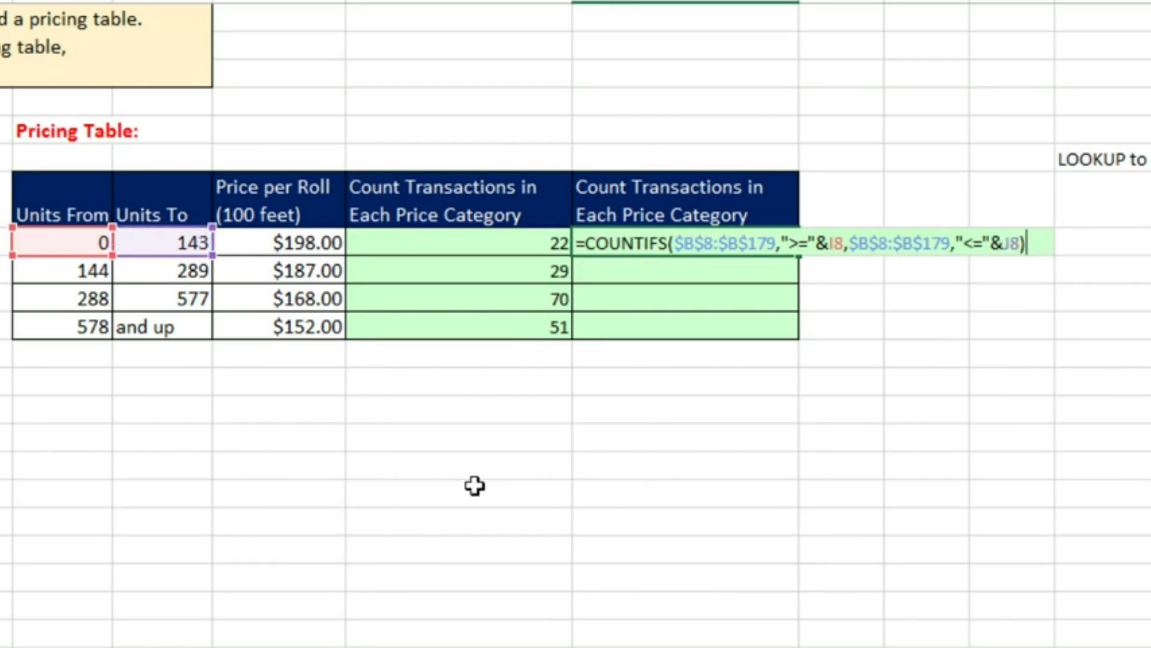
pyautogui.hotkey('ctrl', 'Return')
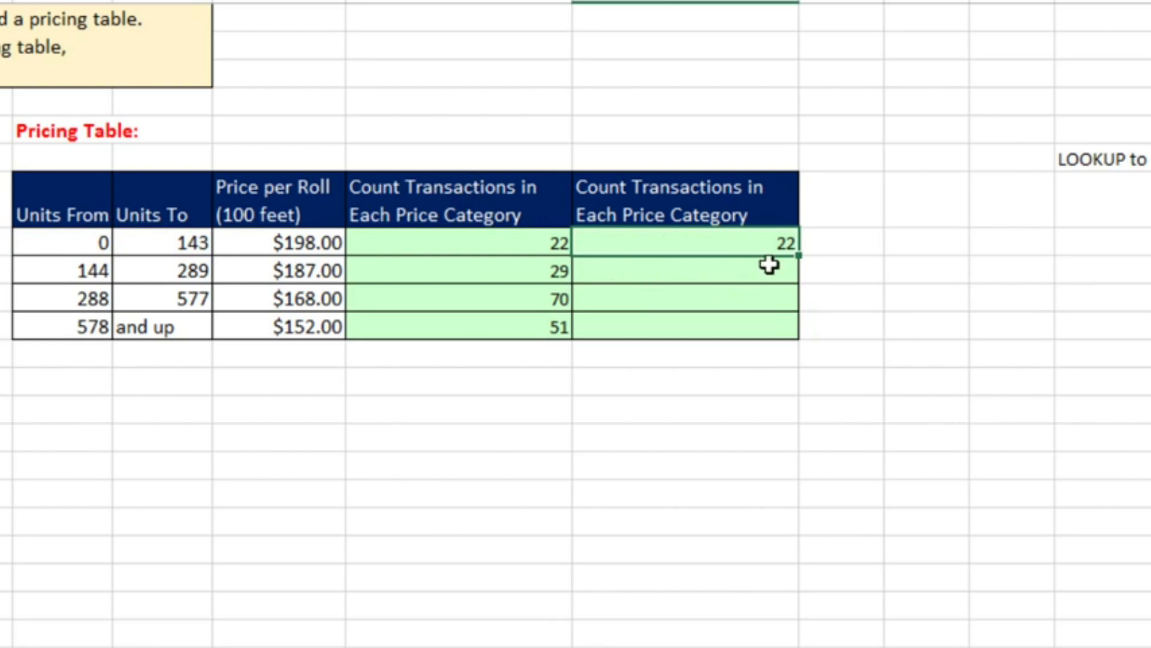
# - Copy the M8 COUNTIFS formula down through M11 and check the cell references in M11
pyautogui.moveTo(797, 259); pyautogui.dragTo(800, 336)
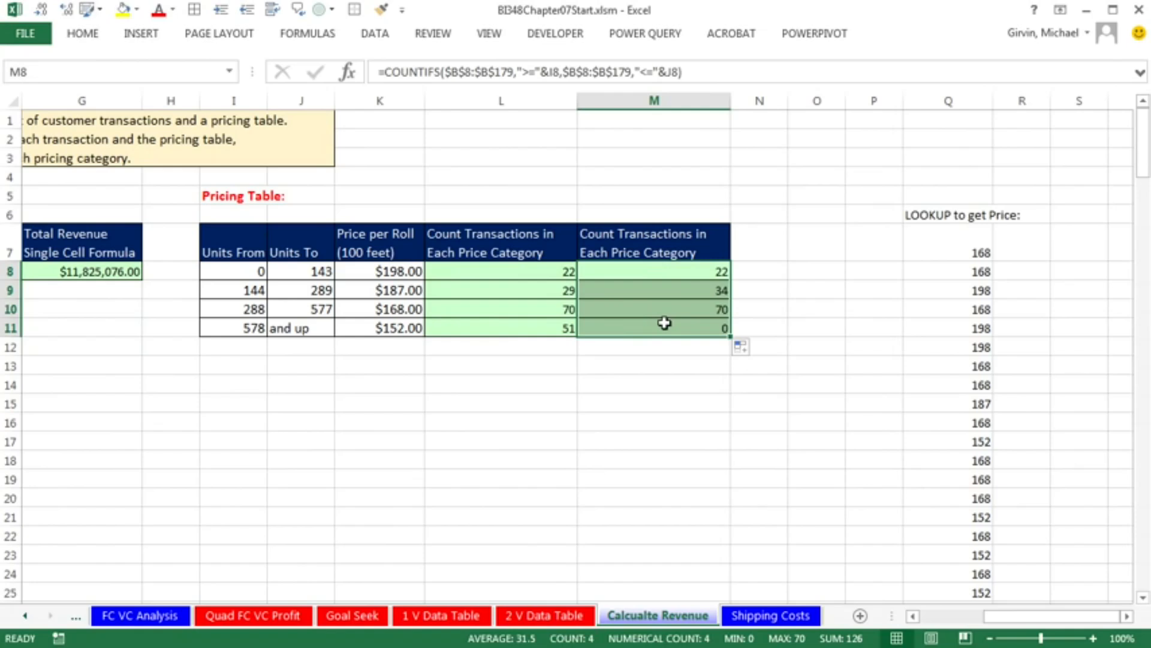
pyautogui.click(700, 319)
pyautogui.press('F2')
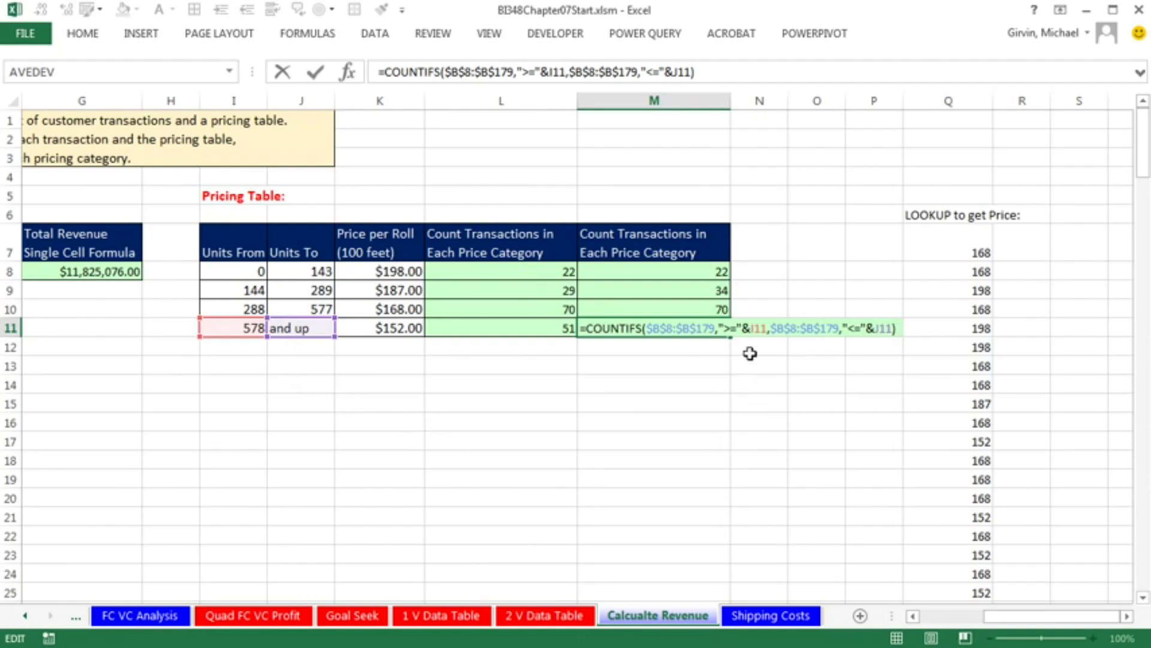
pyautogui.press('Return')
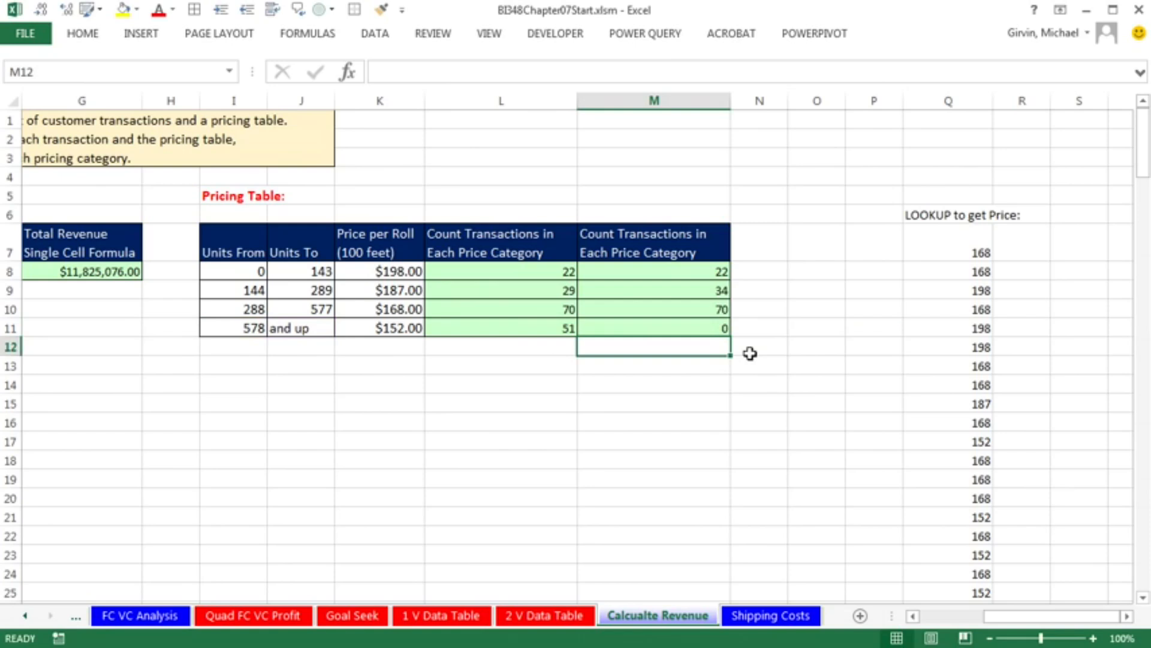
# - Try 1000000 as the last category's Units To value in J11, and undo the entry
pyautogui.click(327, 326)
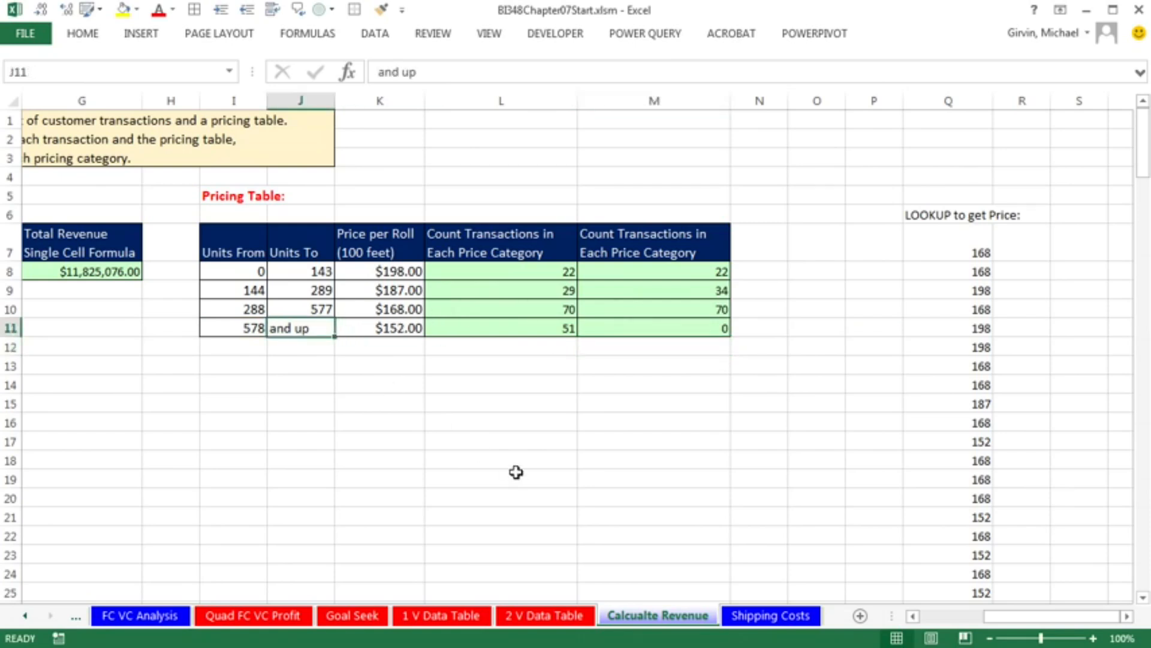
pyautogui.write('1000000')
pyautogui.hotkey('ctrl', 'Return')
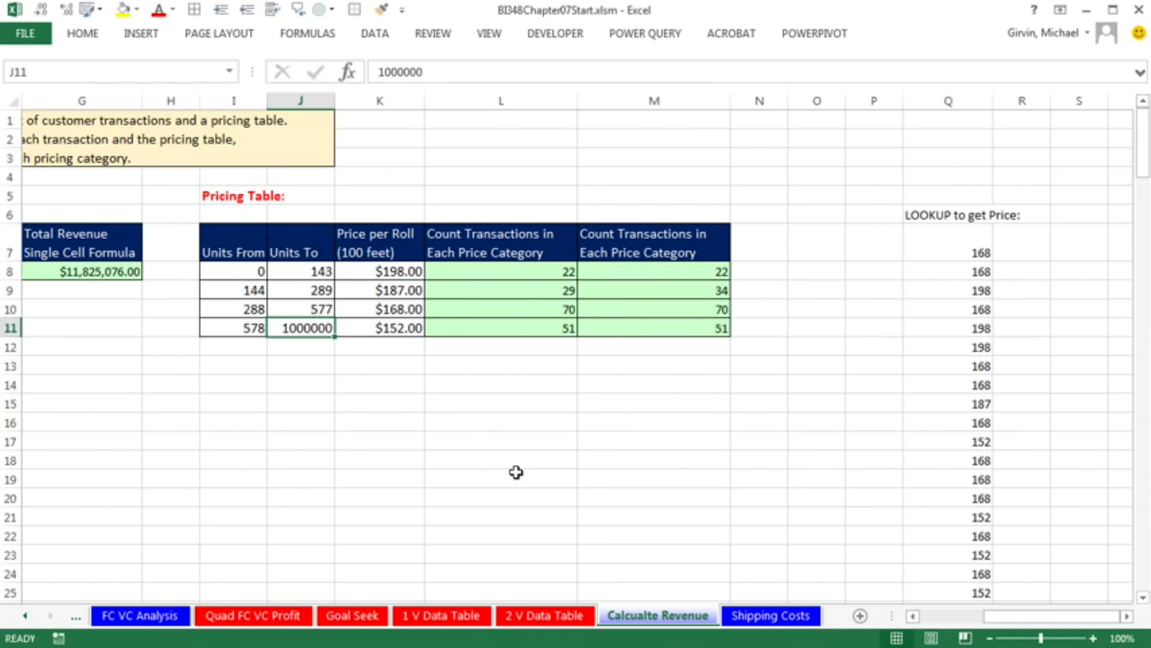
pyautogui.hotkey('ctrl', 'z')
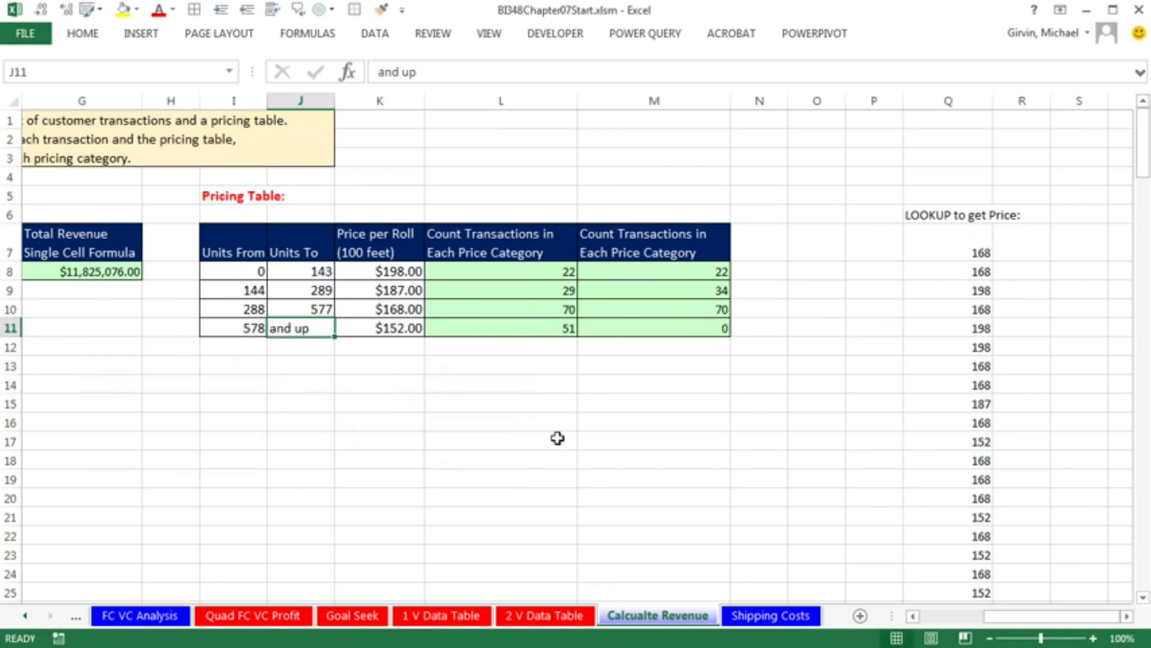
# - Remove the upper-limit range and criterion from M11 so its formula is =COUNTIFS($B$8:$B$179,">="&I11)
pyautogui.doubleClick(667, 329)
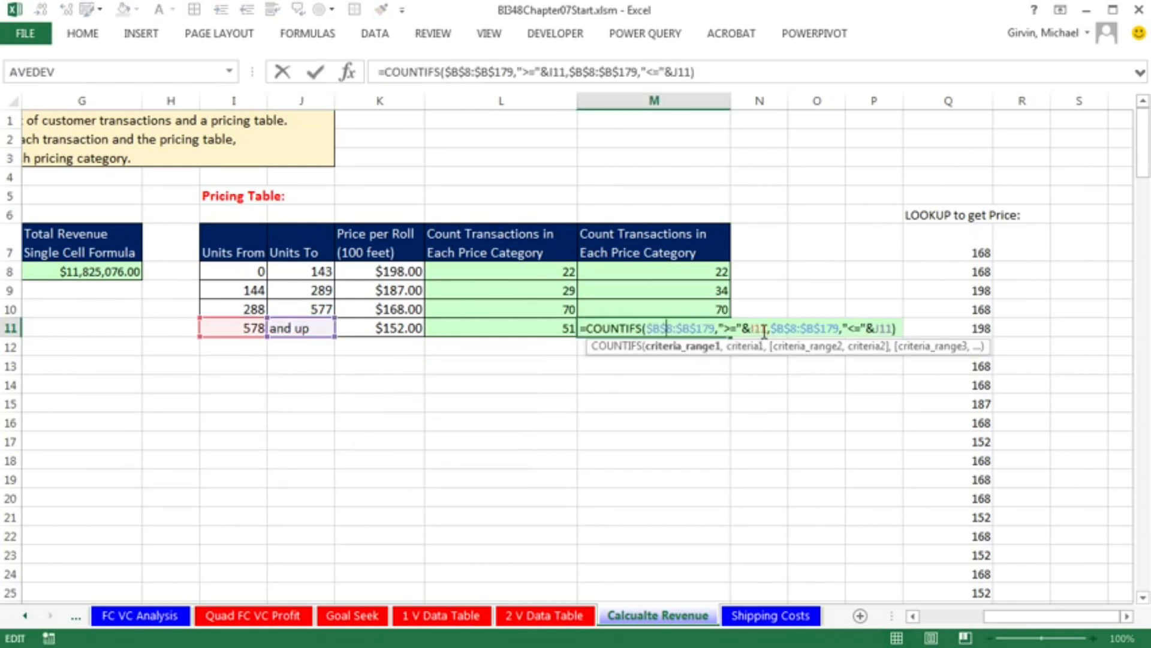
pyautogui.moveTo(768, 329); pyautogui.dragTo(1045, 343)
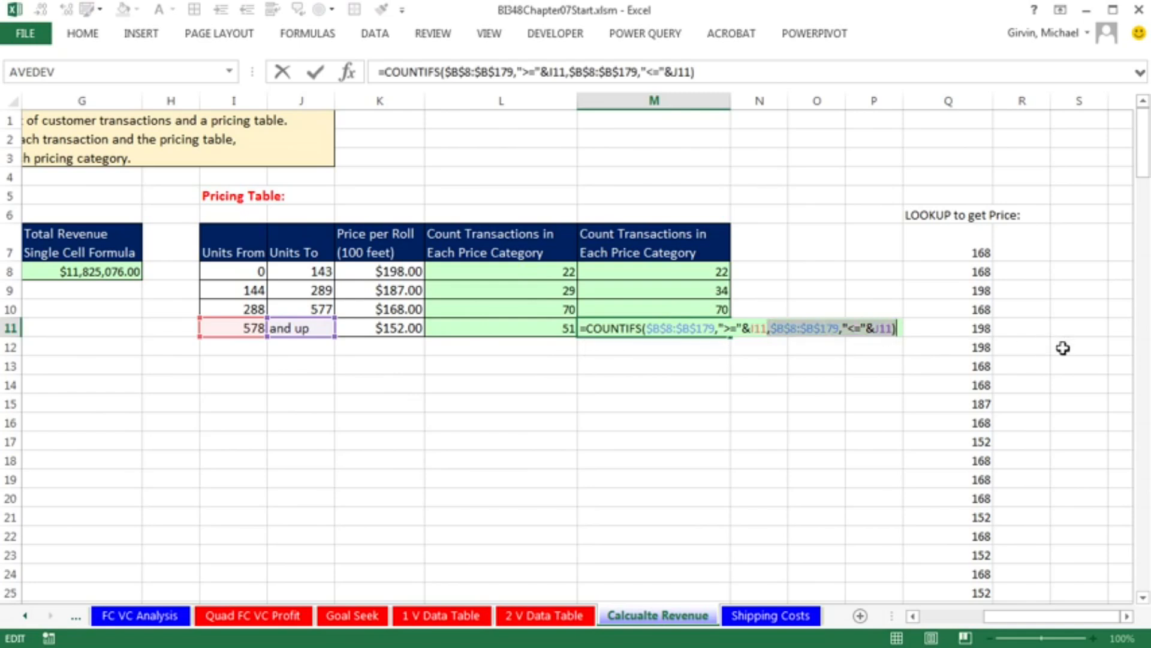
pyautogui.press('Delete')
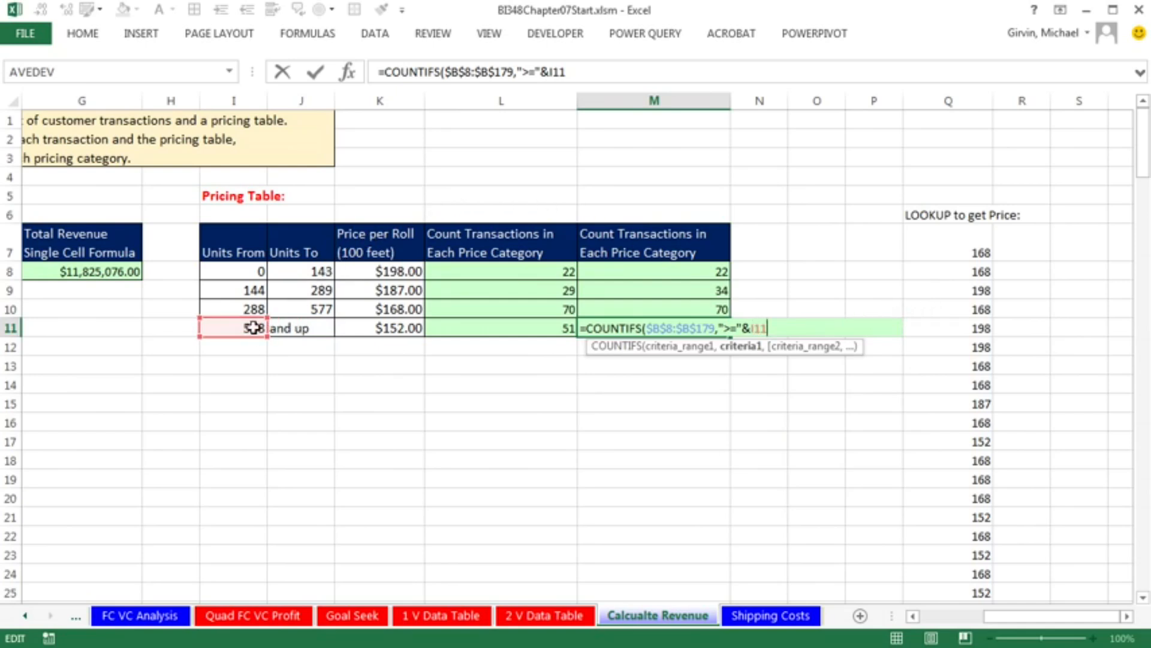
pyautogui.write(')')
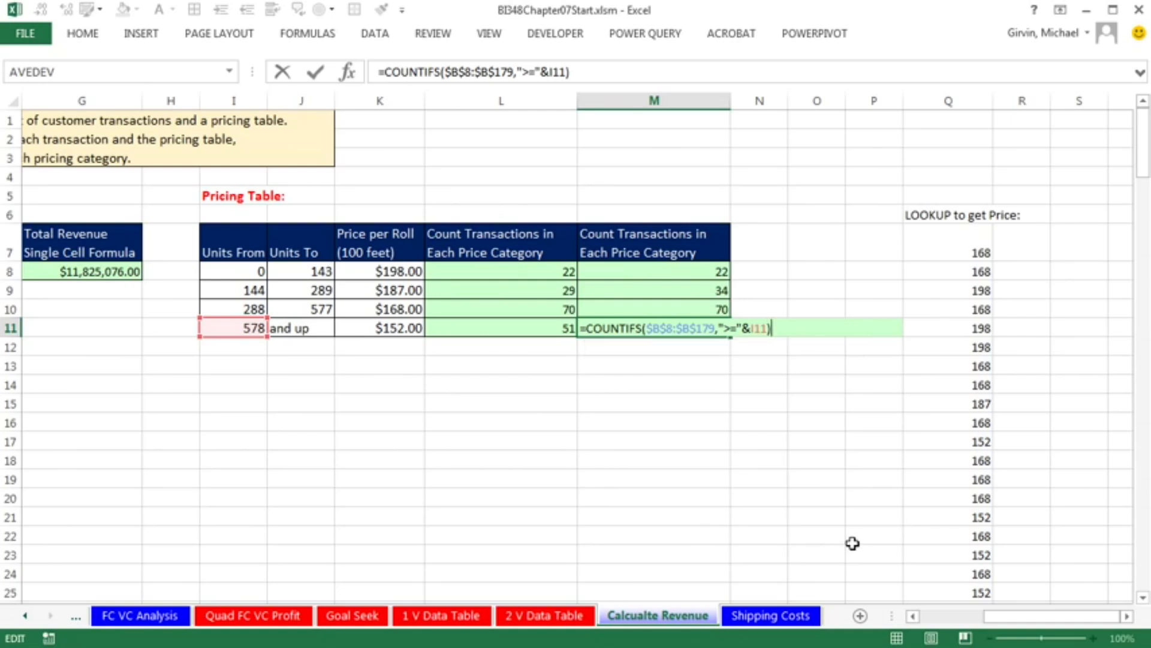
pyautogui.hotkey('ctrl', 'Return')
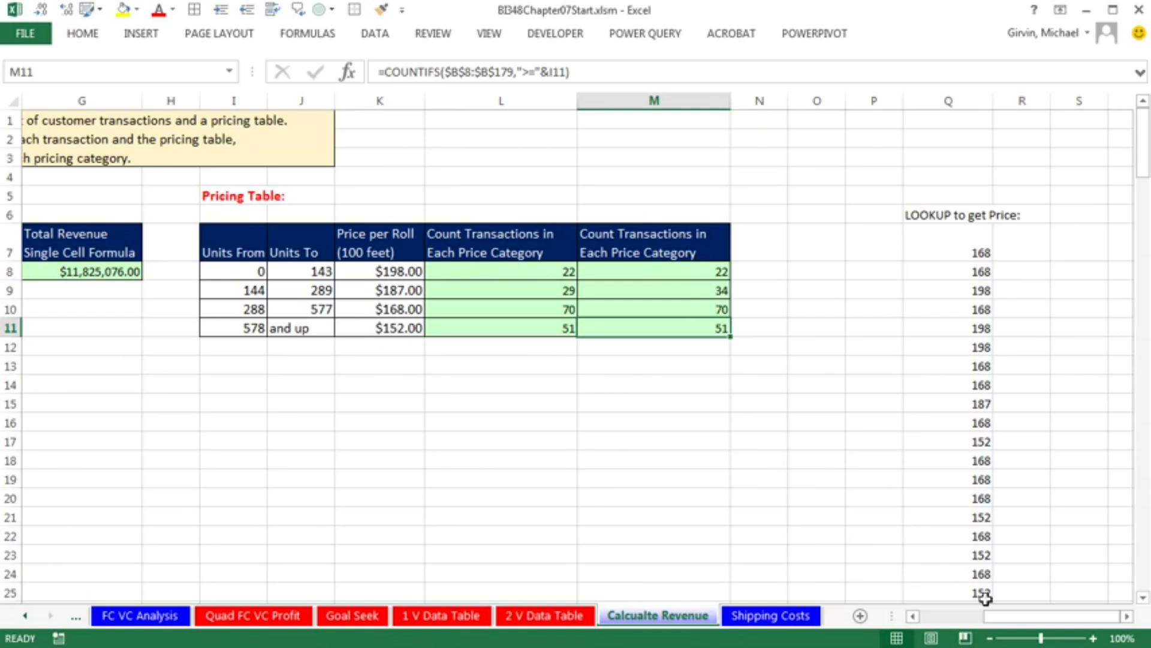
# - Compare the two COUNTIFS formulas in M8 and L8, checking which Number of Rolls and Price column ranges they reference
pyautogui.click(687, 273)
pyautogui.doubleClick(687, 274)
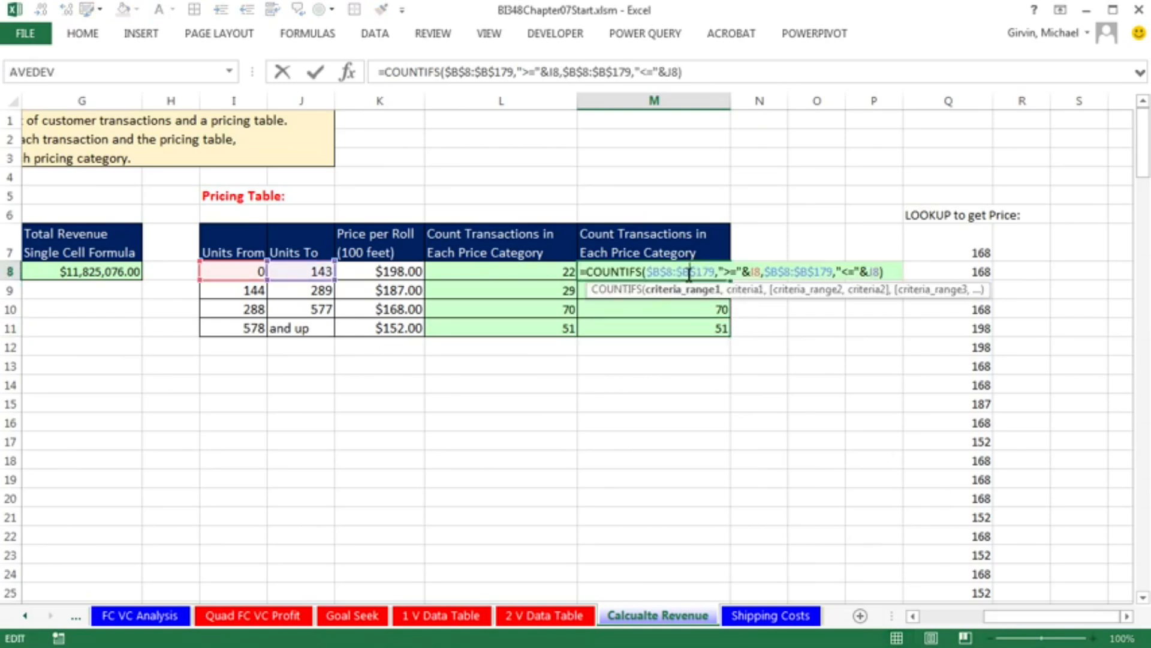
pyautogui.press('Escape')
pyautogui.doubleClick(531, 267)
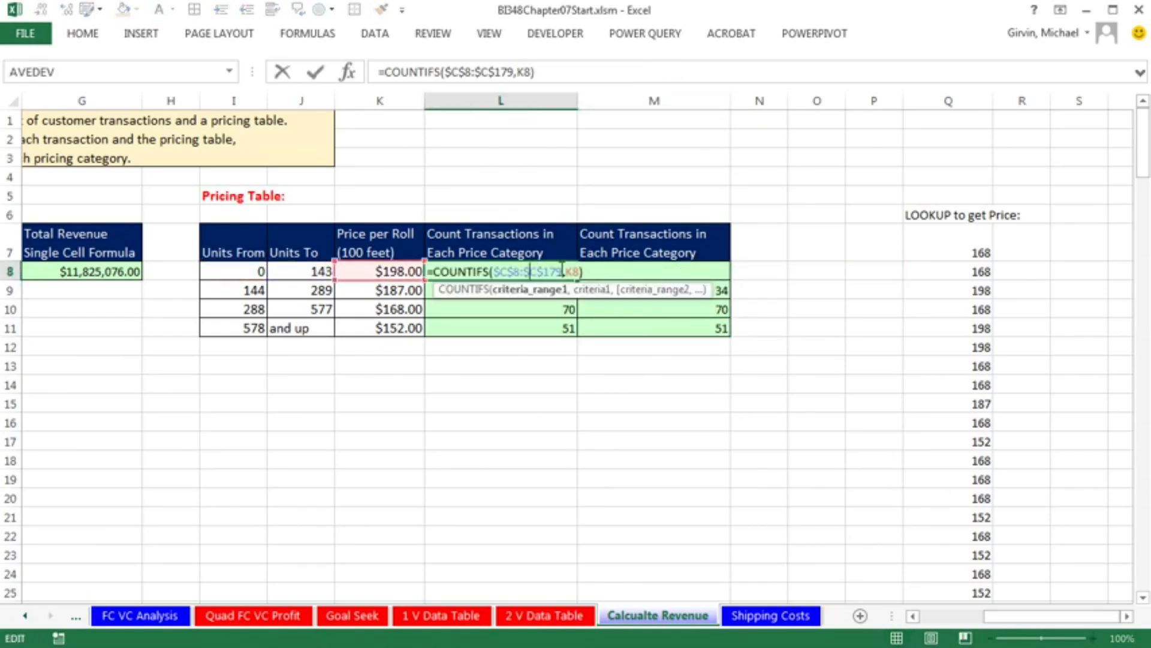
pyautogui.press('Escape')
pyautogui.doubleClick(676, 273)
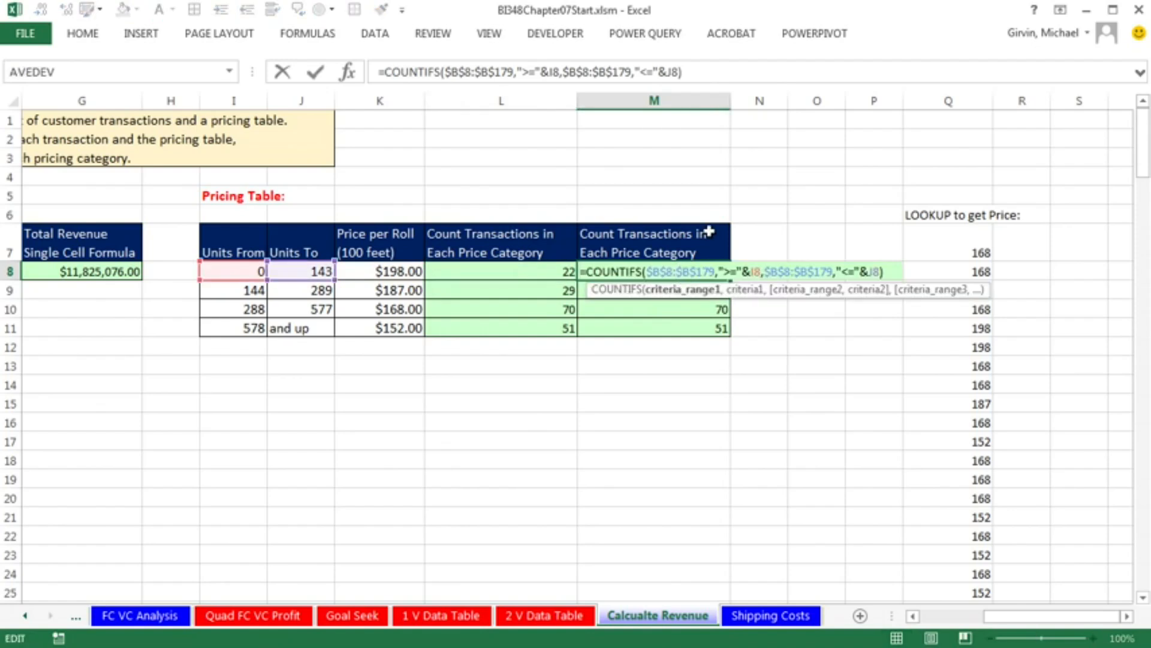
pyautogui.moveTo(1026, 617); pyautogui.dragTo(976, 622)
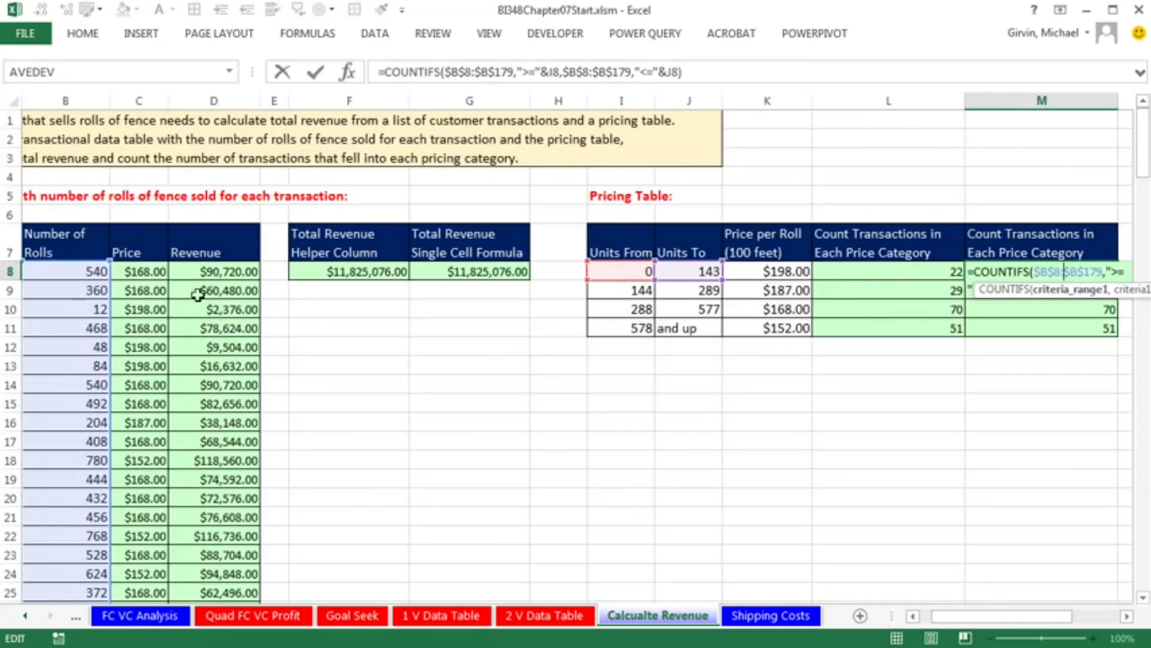
pyautogui.press('Escape')
pyautogui.click(853, 267)
pyautogui.doubleClick(853, 267)
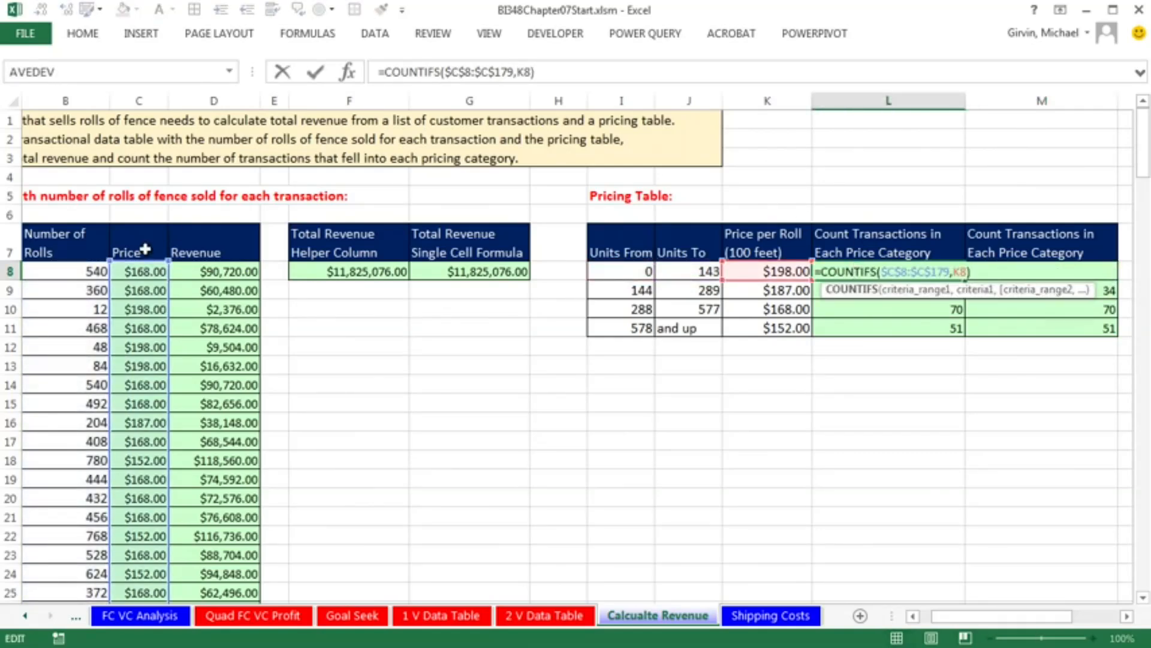
pyautogui.press('Escape')
# - Review the total revenue formulas, comparing the single-cell SUMPRODUCT/LOOKUP in G8 with the helper-column formulas in C8, D8 and F8
pyautogui.moveTo(984, 623); pyautogui.dragTo(942, 621)
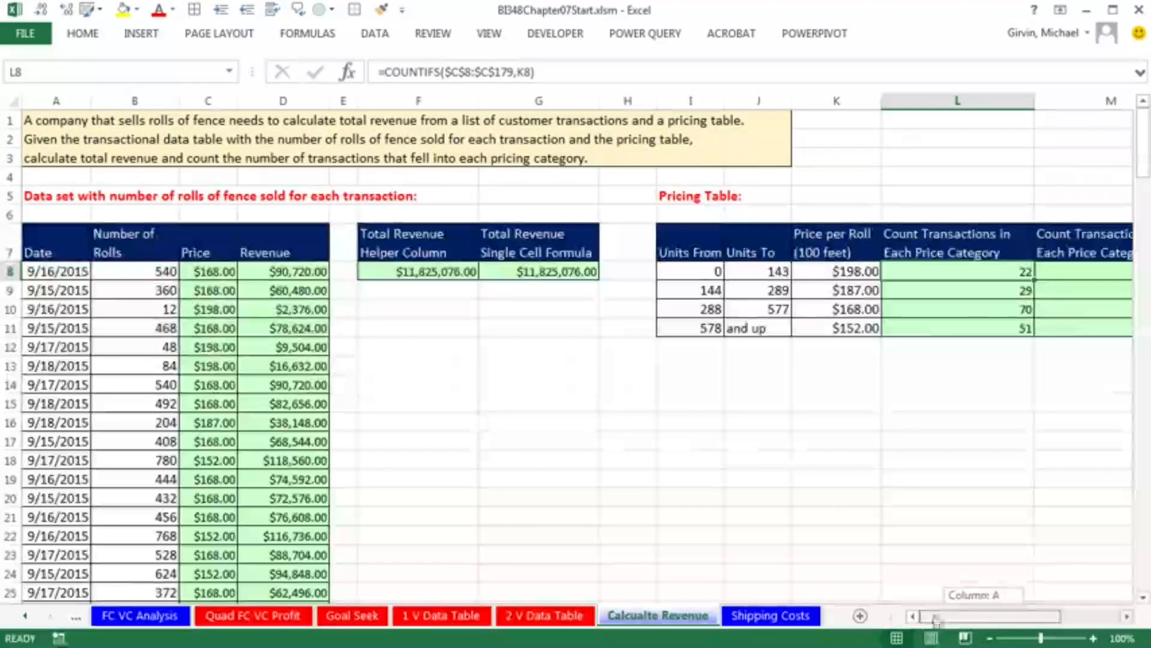
pyautogui.doubleClick(534, 271)
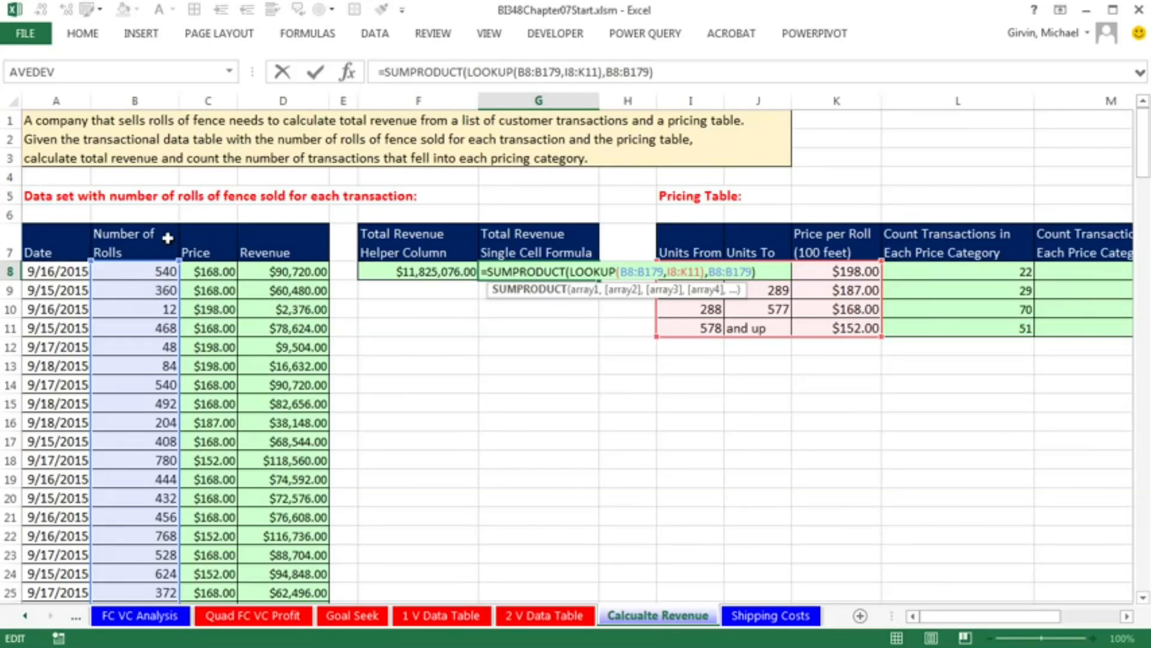
pyautogui.hotkey('ctrl', 'Return')
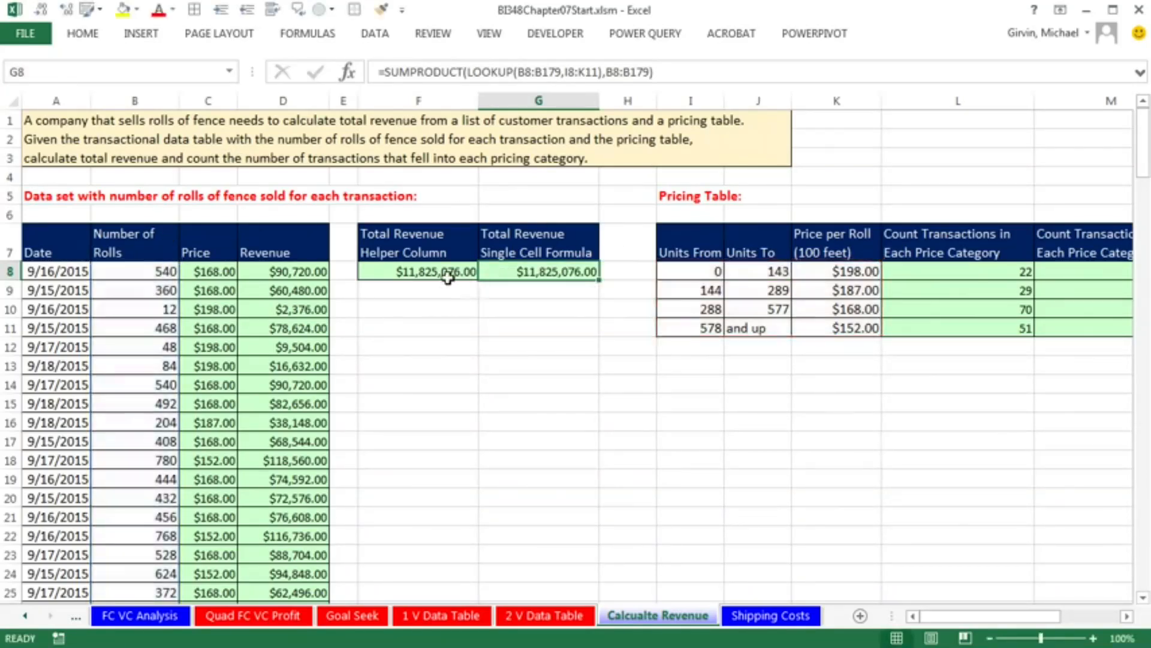
pyautogui.click(225, 267)
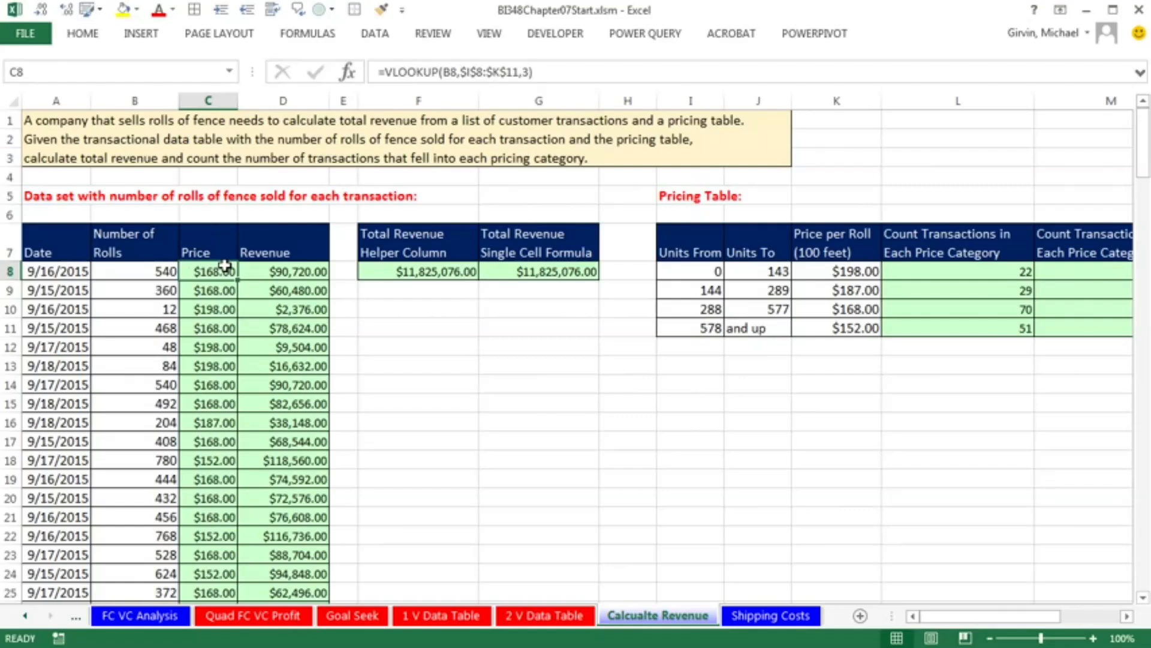
pyautogui.doubleClick(226, 267)
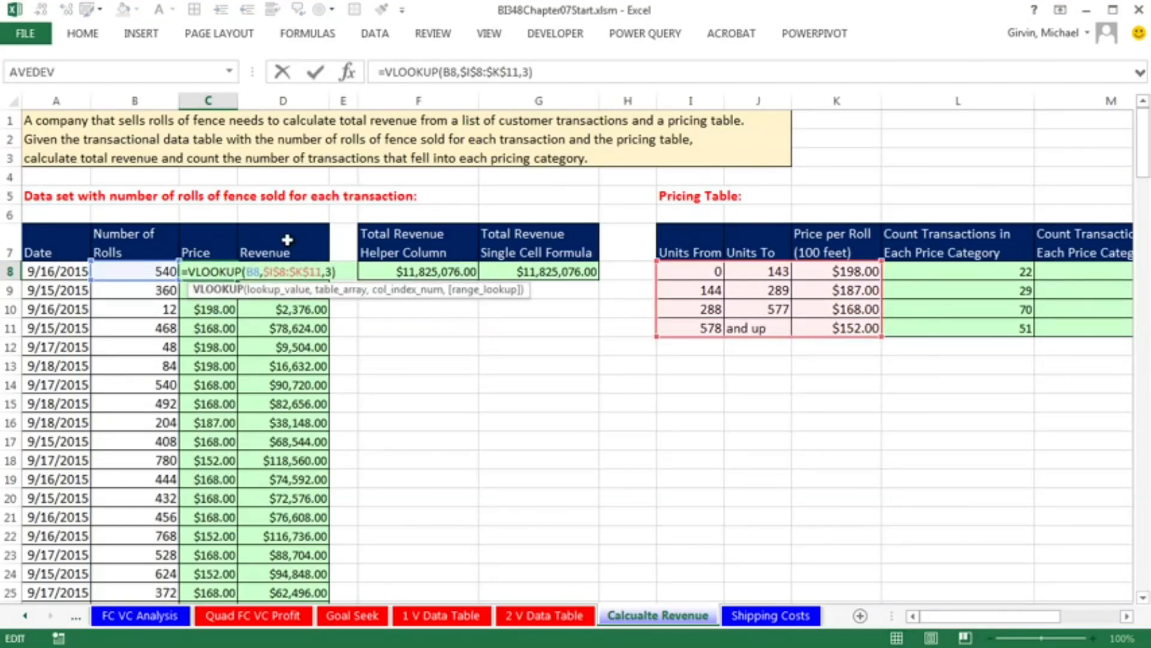
pyautogui.hotkey('ctrl', 'Return')
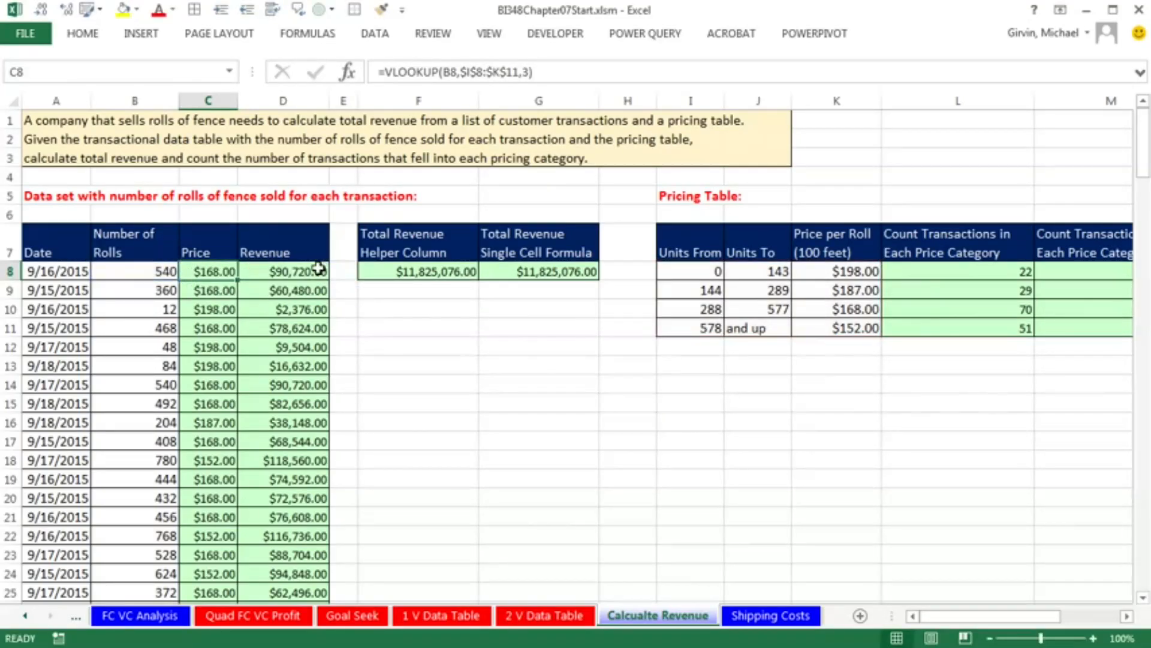
pyautogui.doubleClick(318, 270)
pyautogui.click(411, 271)
pyautogui.doubleClick(411, 271)
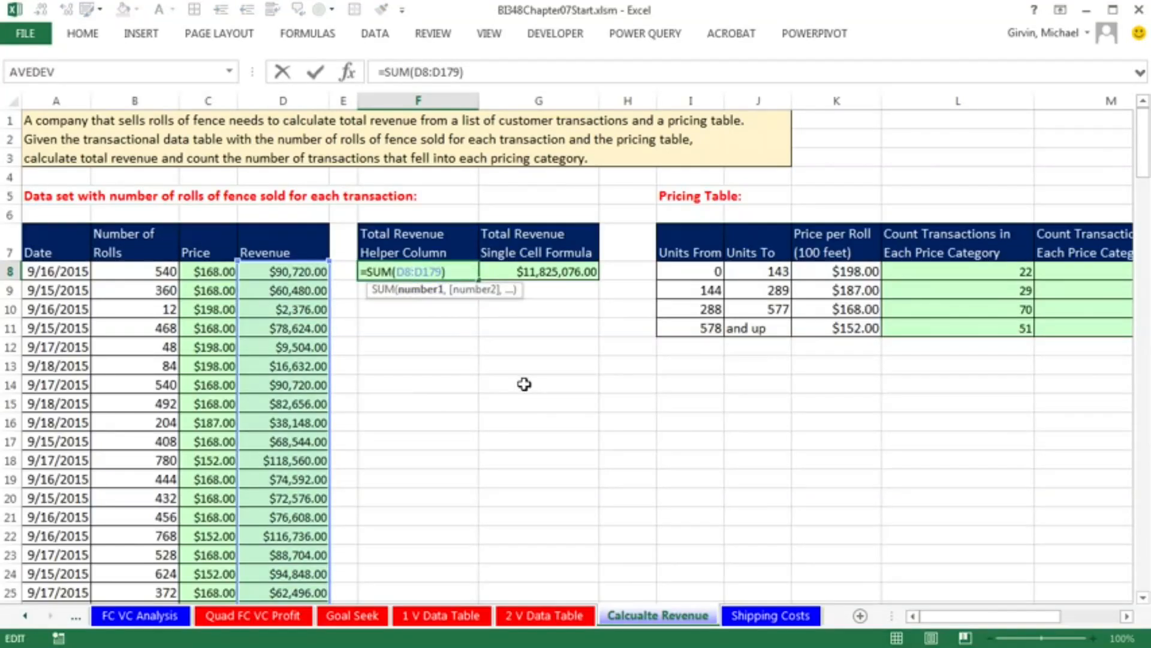
pyautogui.hotkey('ctrl', 'Return')
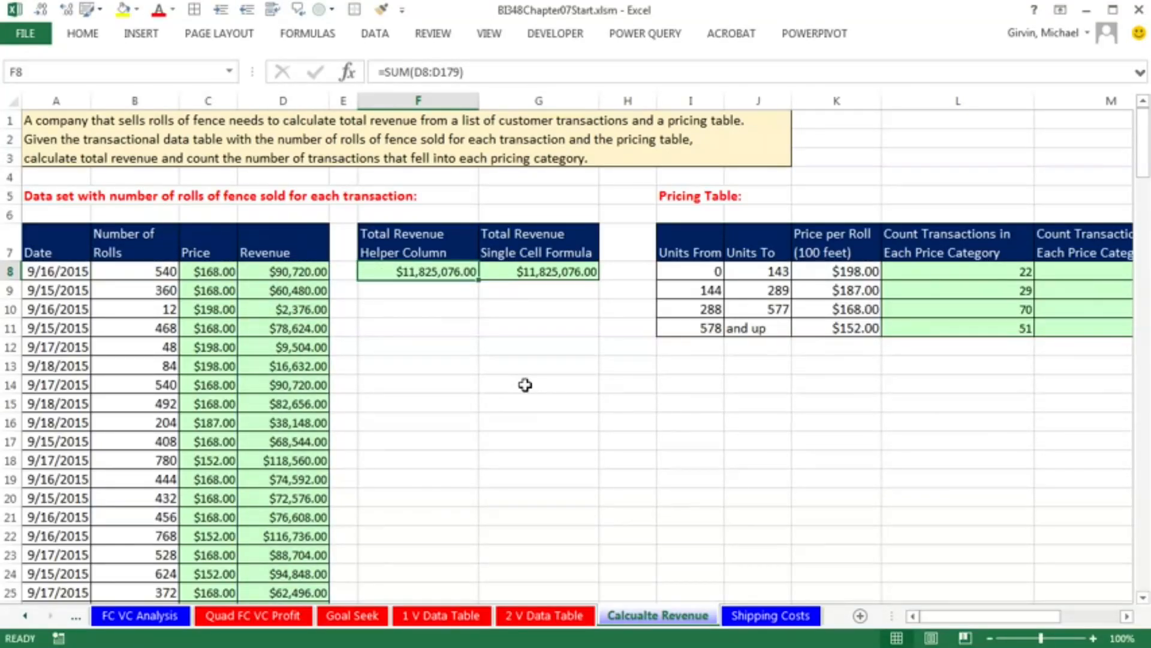